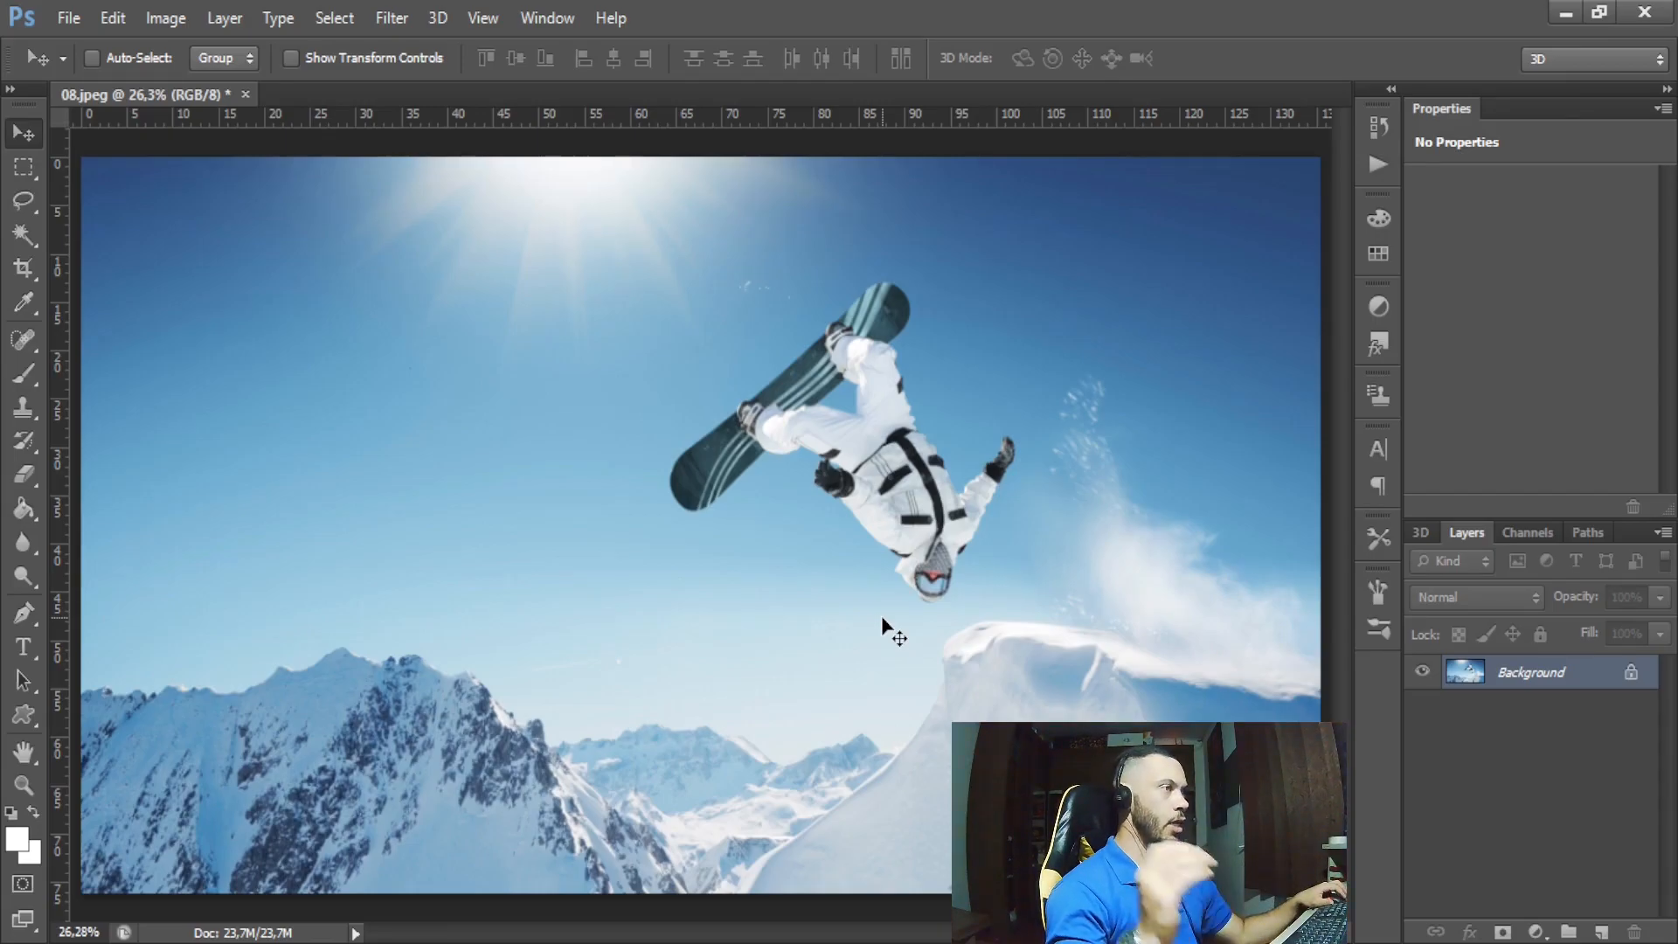
- Convert the locked Background into a regular layer and add a new empty layer named neon above it
double_click(1633, 675)
left_click(968, 306)
key("ctrl+shift+n")
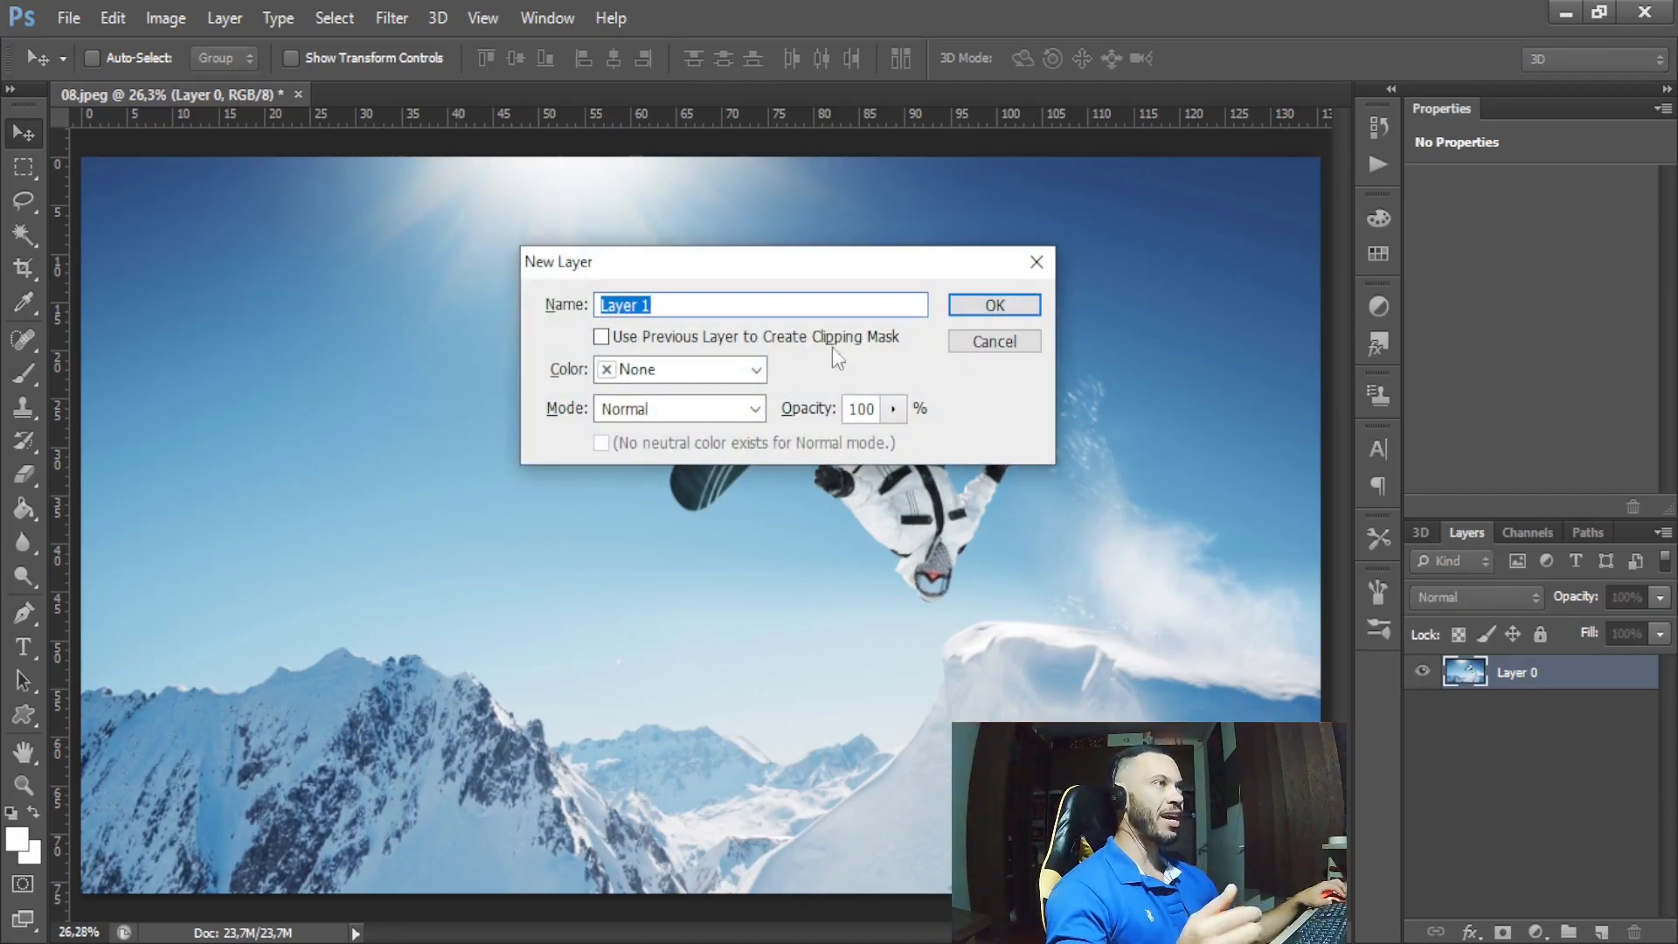
left_click(749, 315)
left_click_drag(749, 315, 603, 310)
type("neon")
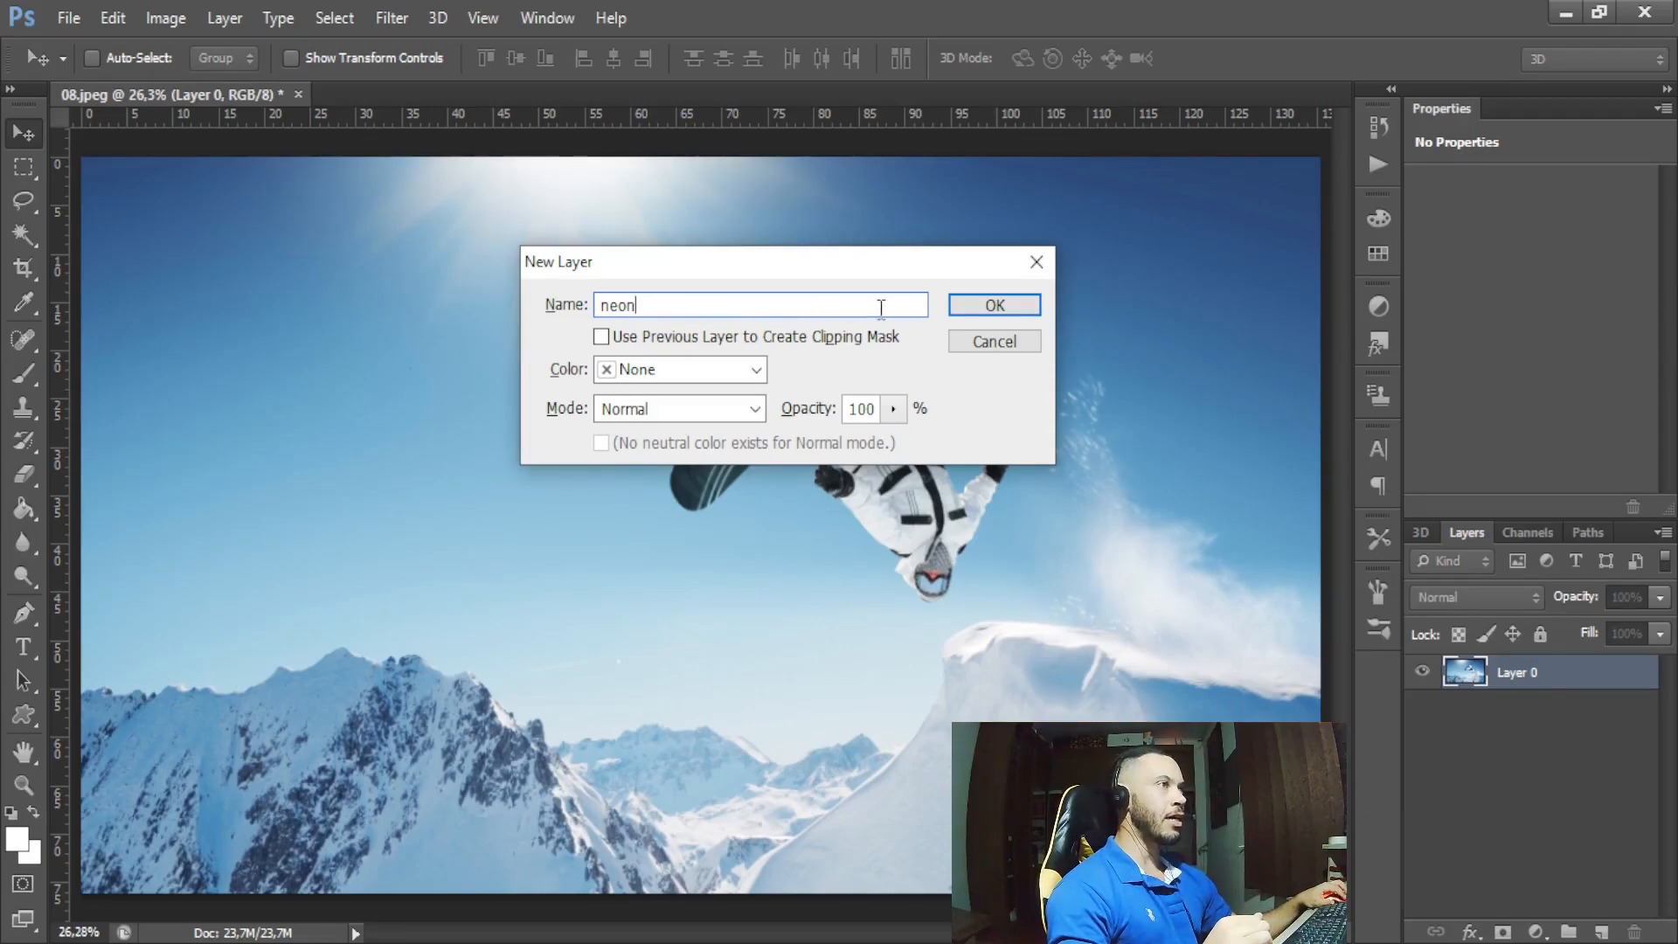
left_click(969, 308)
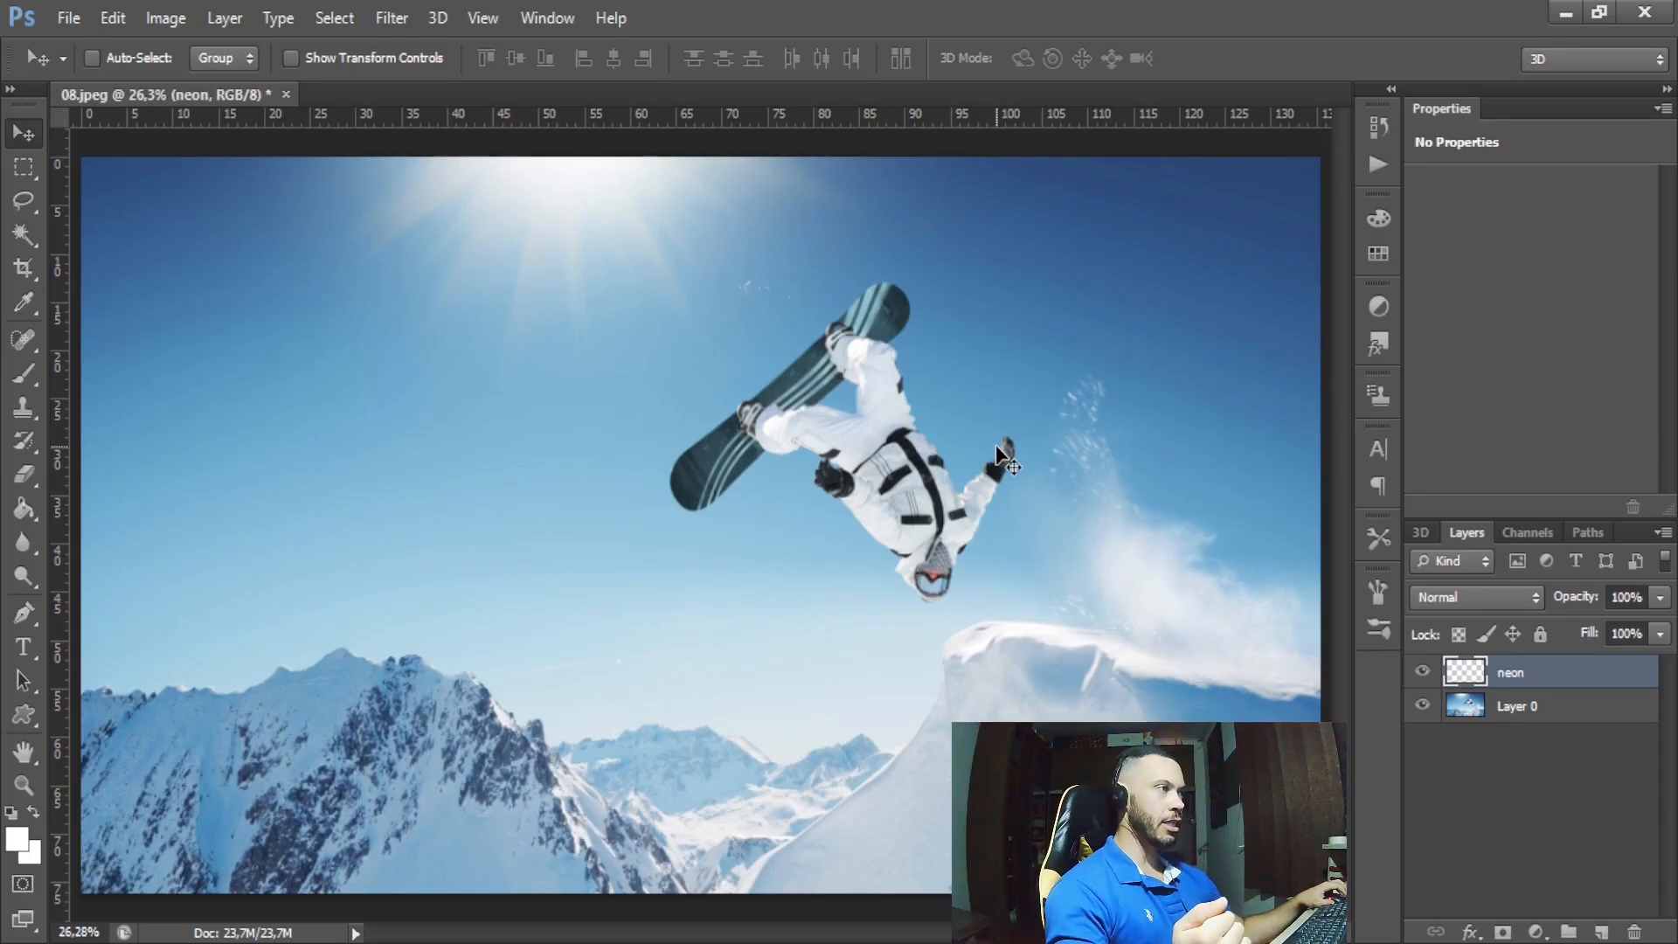
- Activate the Brush tool and check the size and hardness of its hard round tip
left_click(1560, 673, "ctrl")
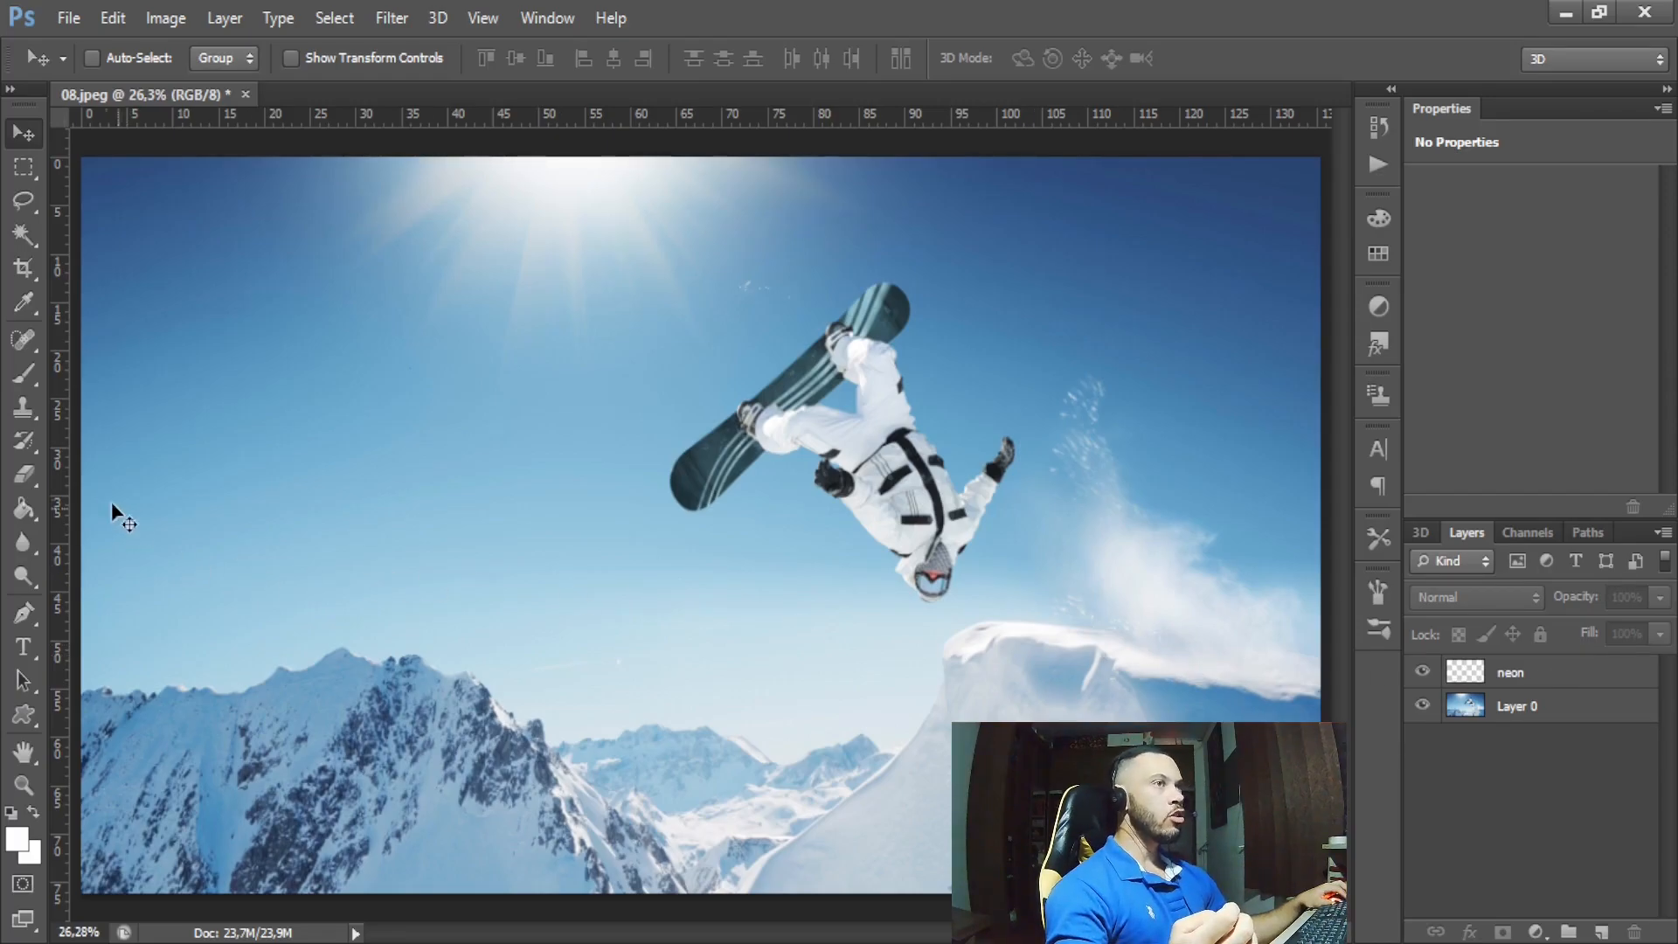
left_click(26, 378)
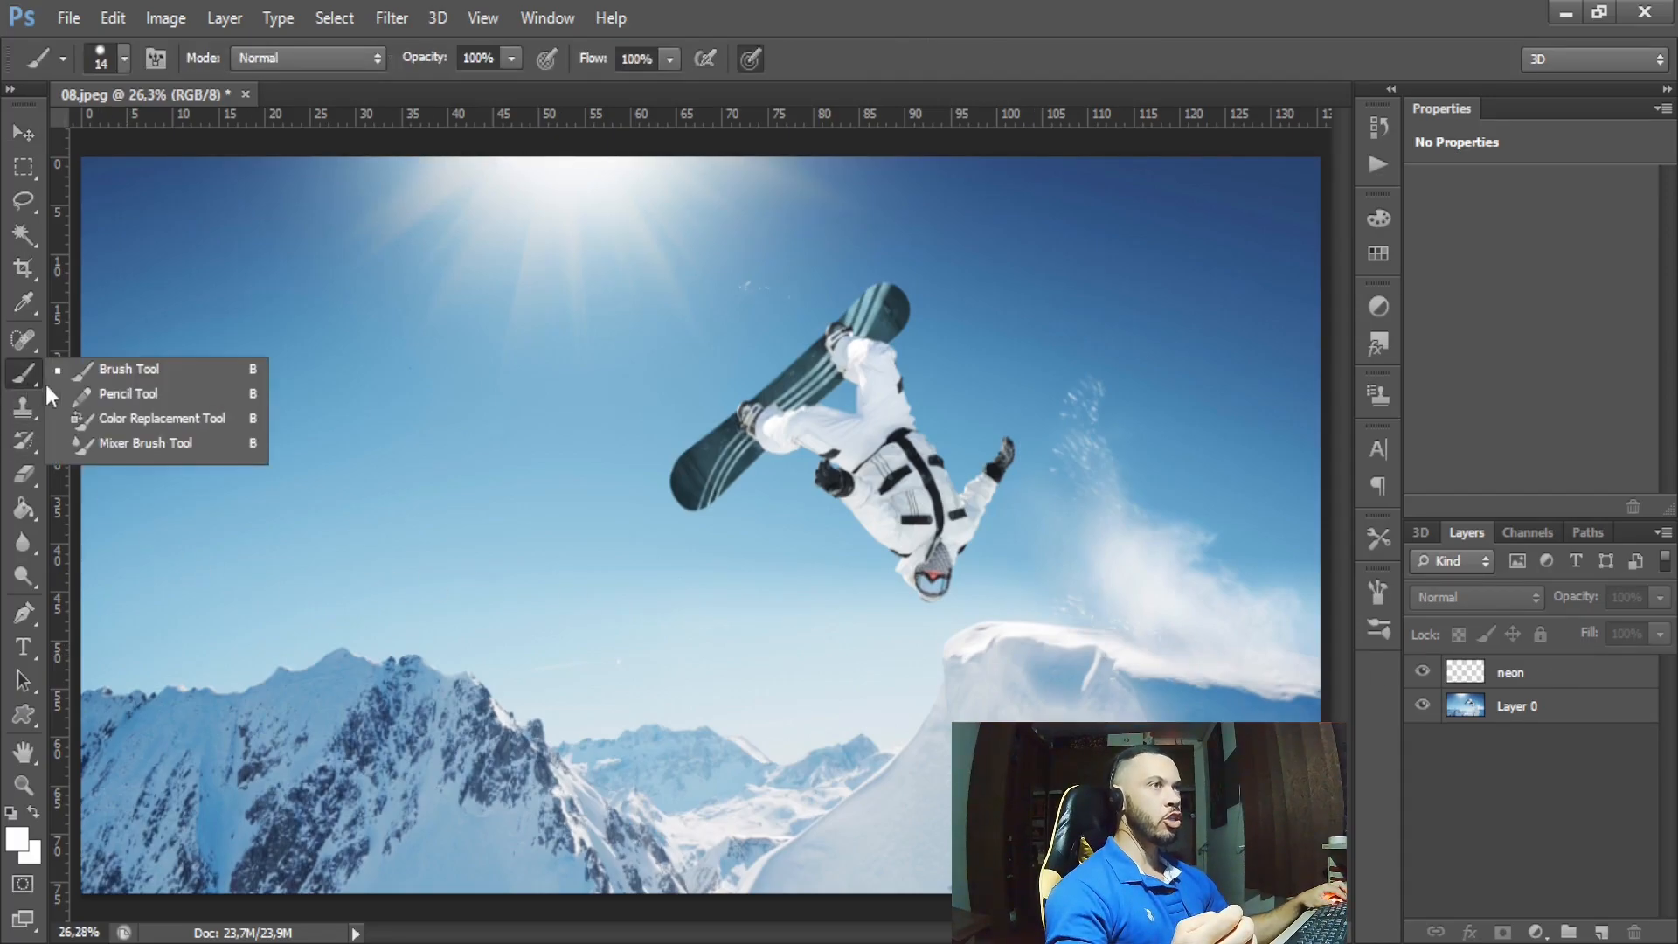
left_click(122, 371)
left_click(125, 59)
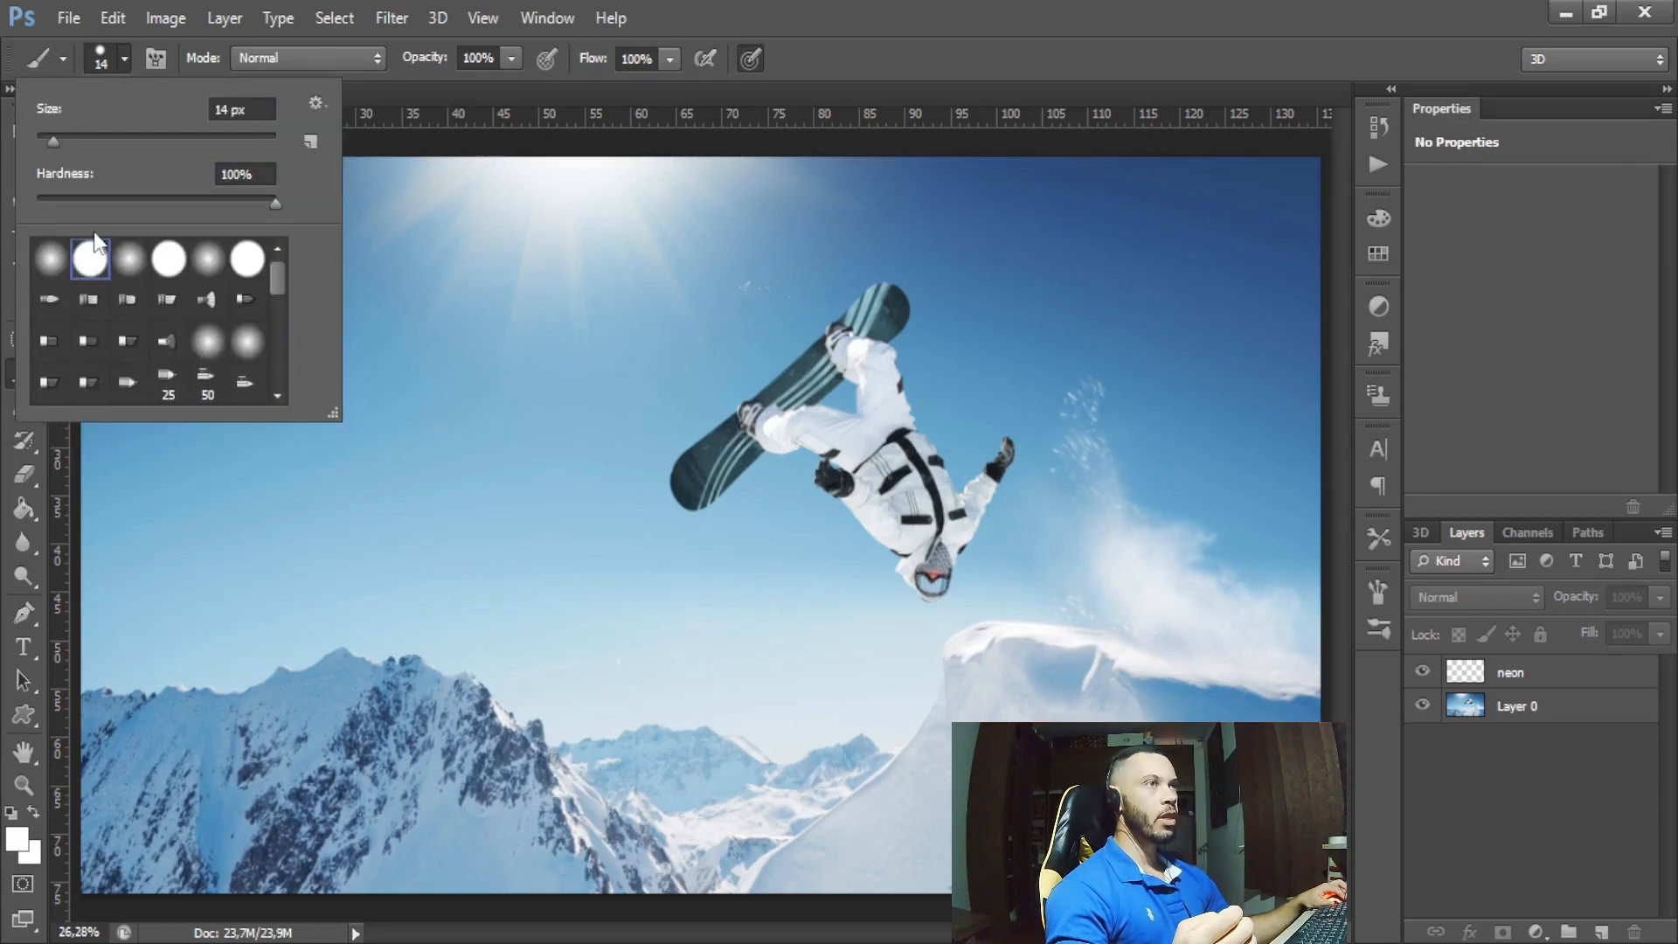
double_click(220, 110)
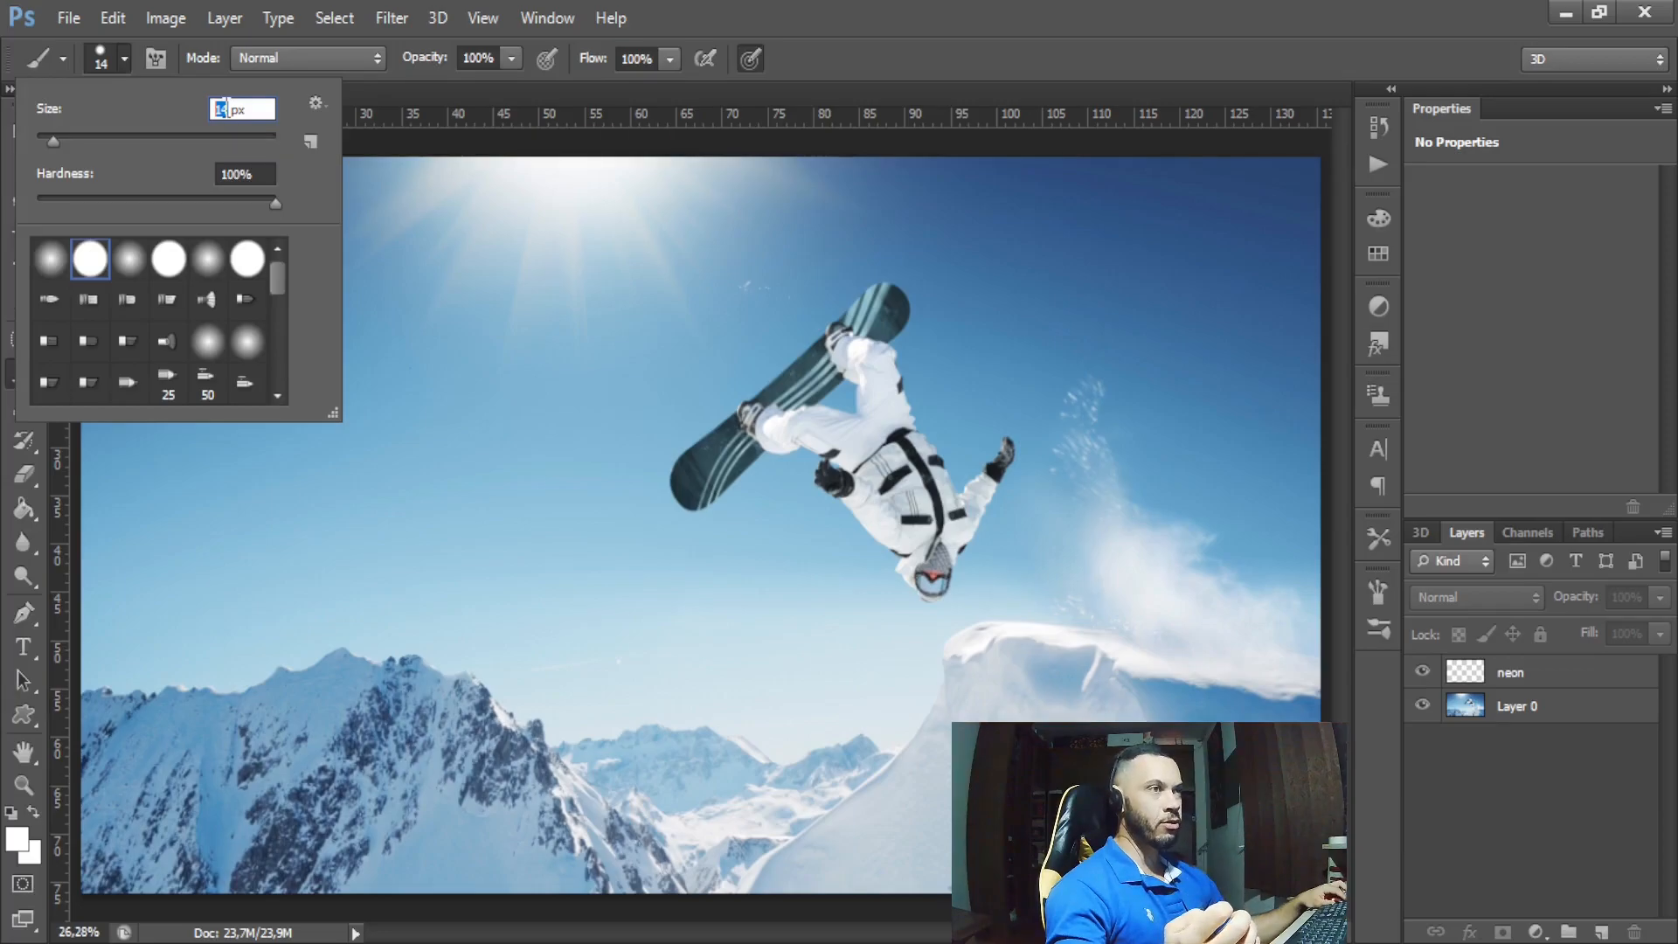
- Use the Pen tool to start a curved path below the snowboarder's head, looping past the raised arm and back across the torso
left_click(26, 622)
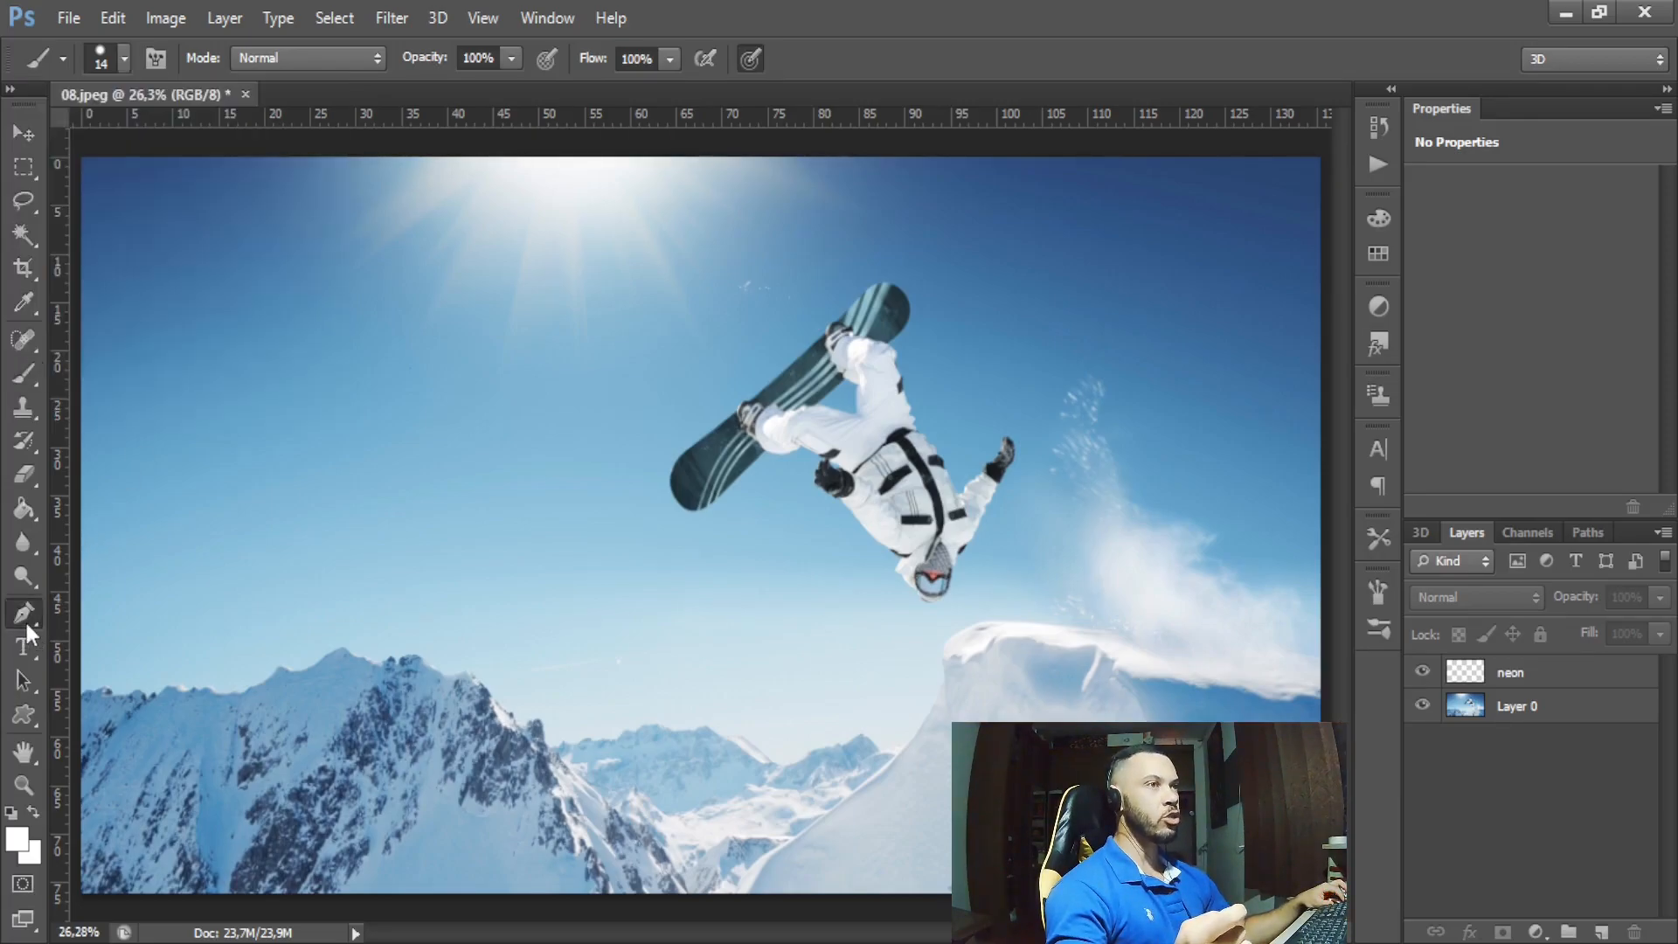
right_click(24, 619)
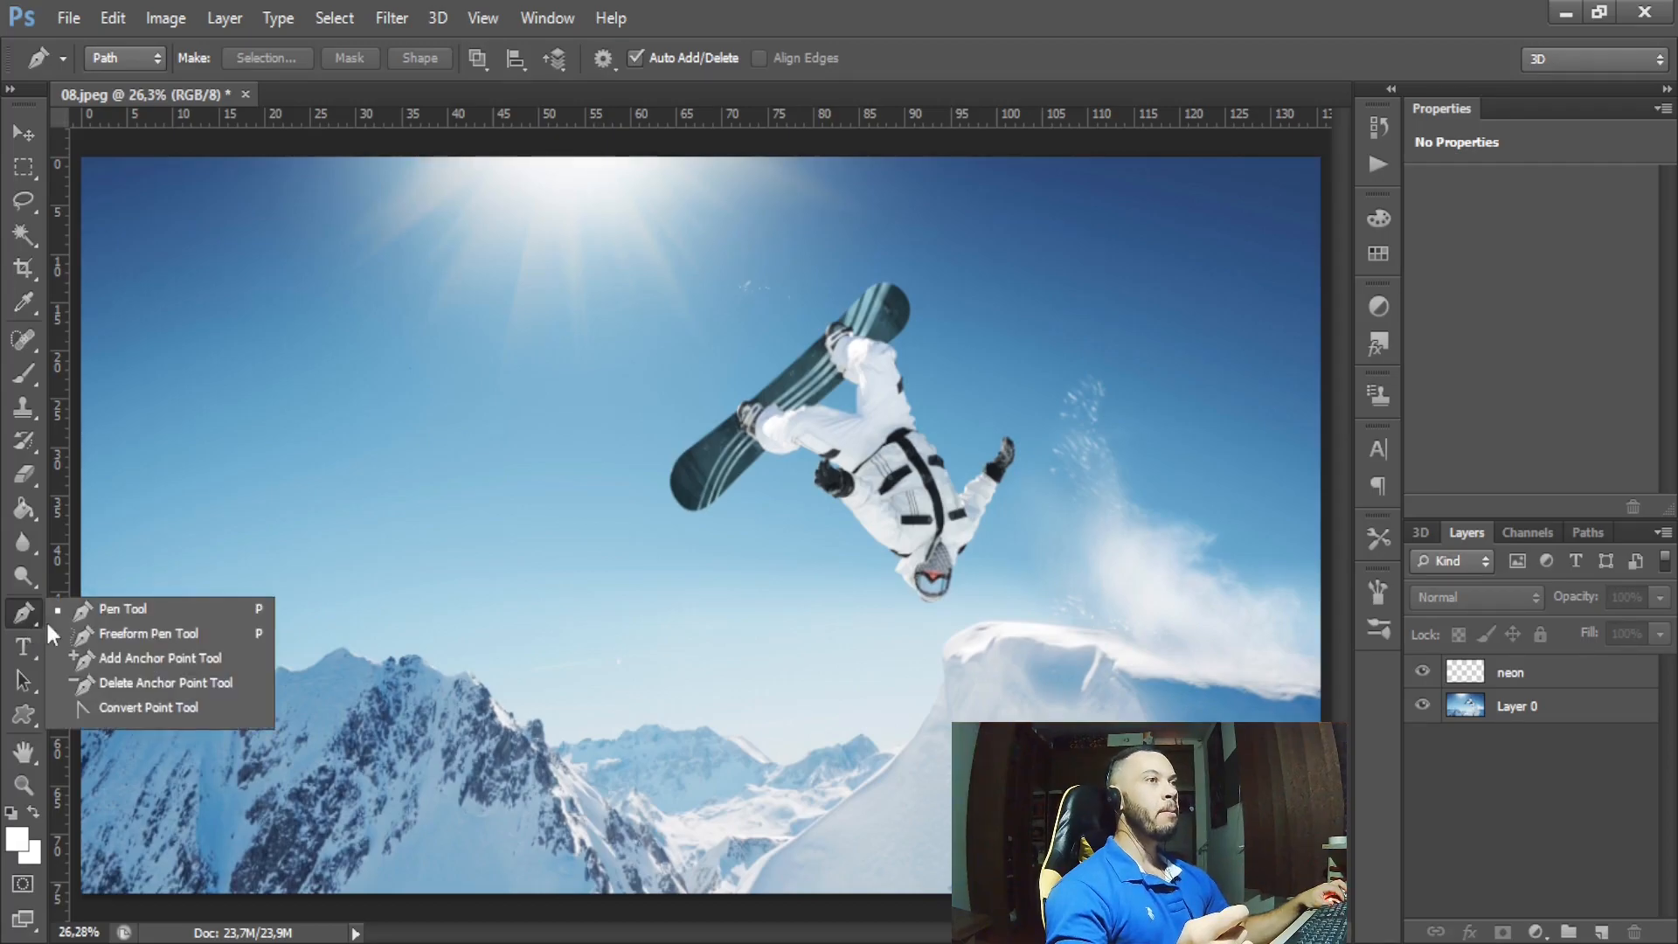
left_click(107, 612)
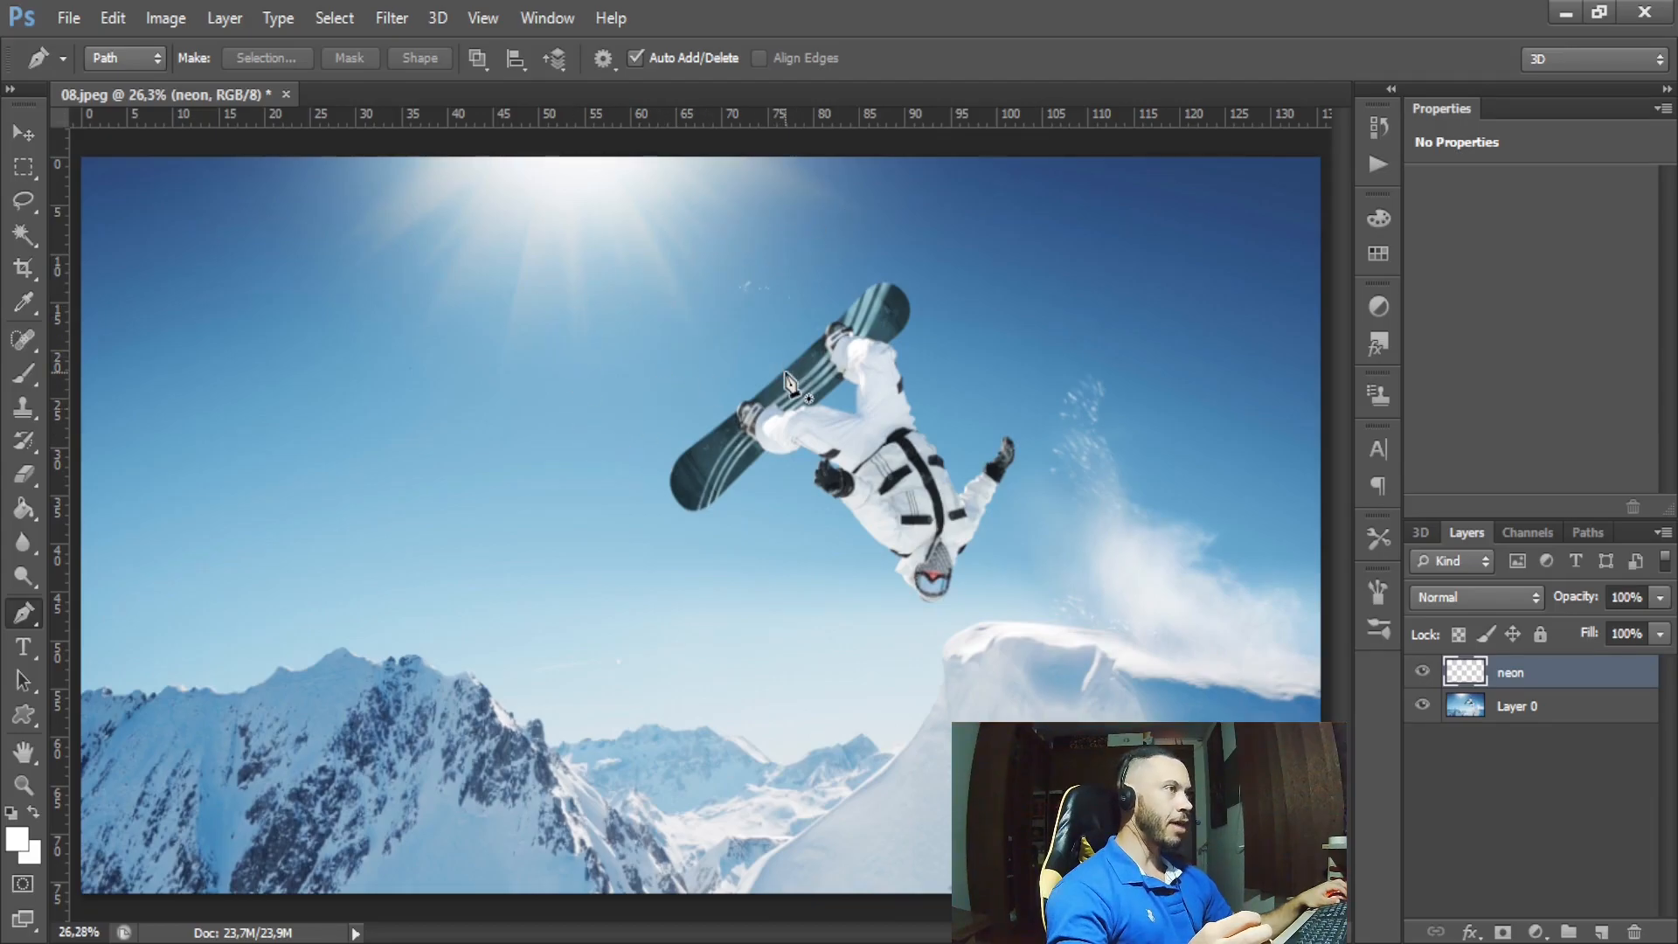
scroll(1003, 667, "up", 4, "alt")
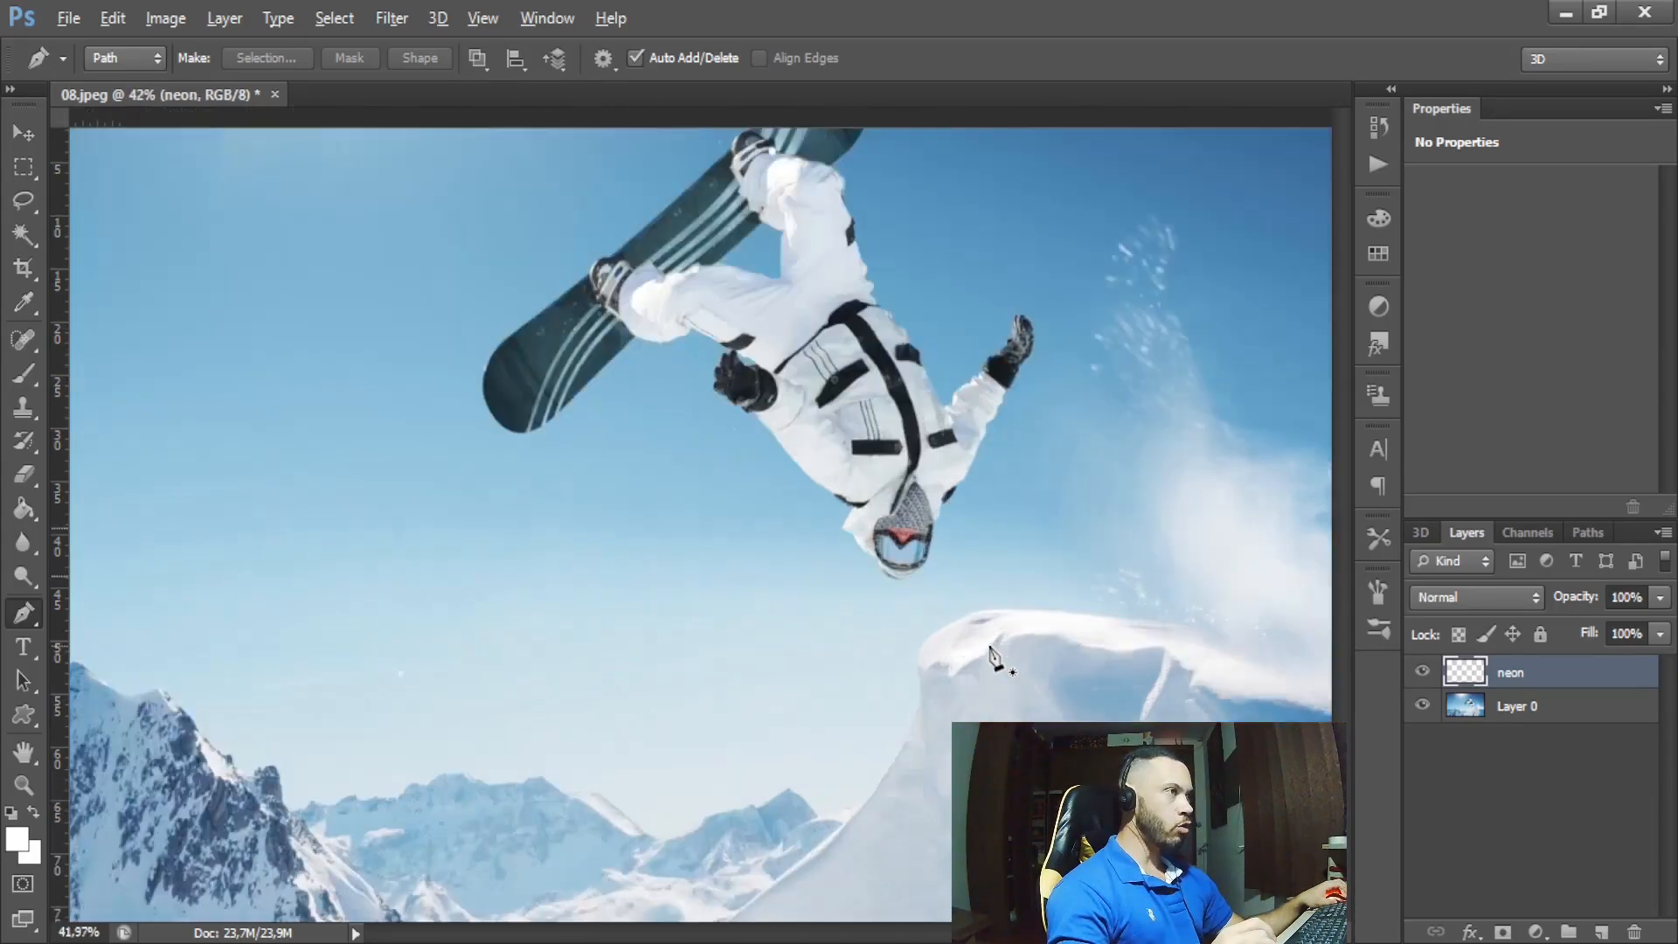
scroll(999, 635, "up", 3)
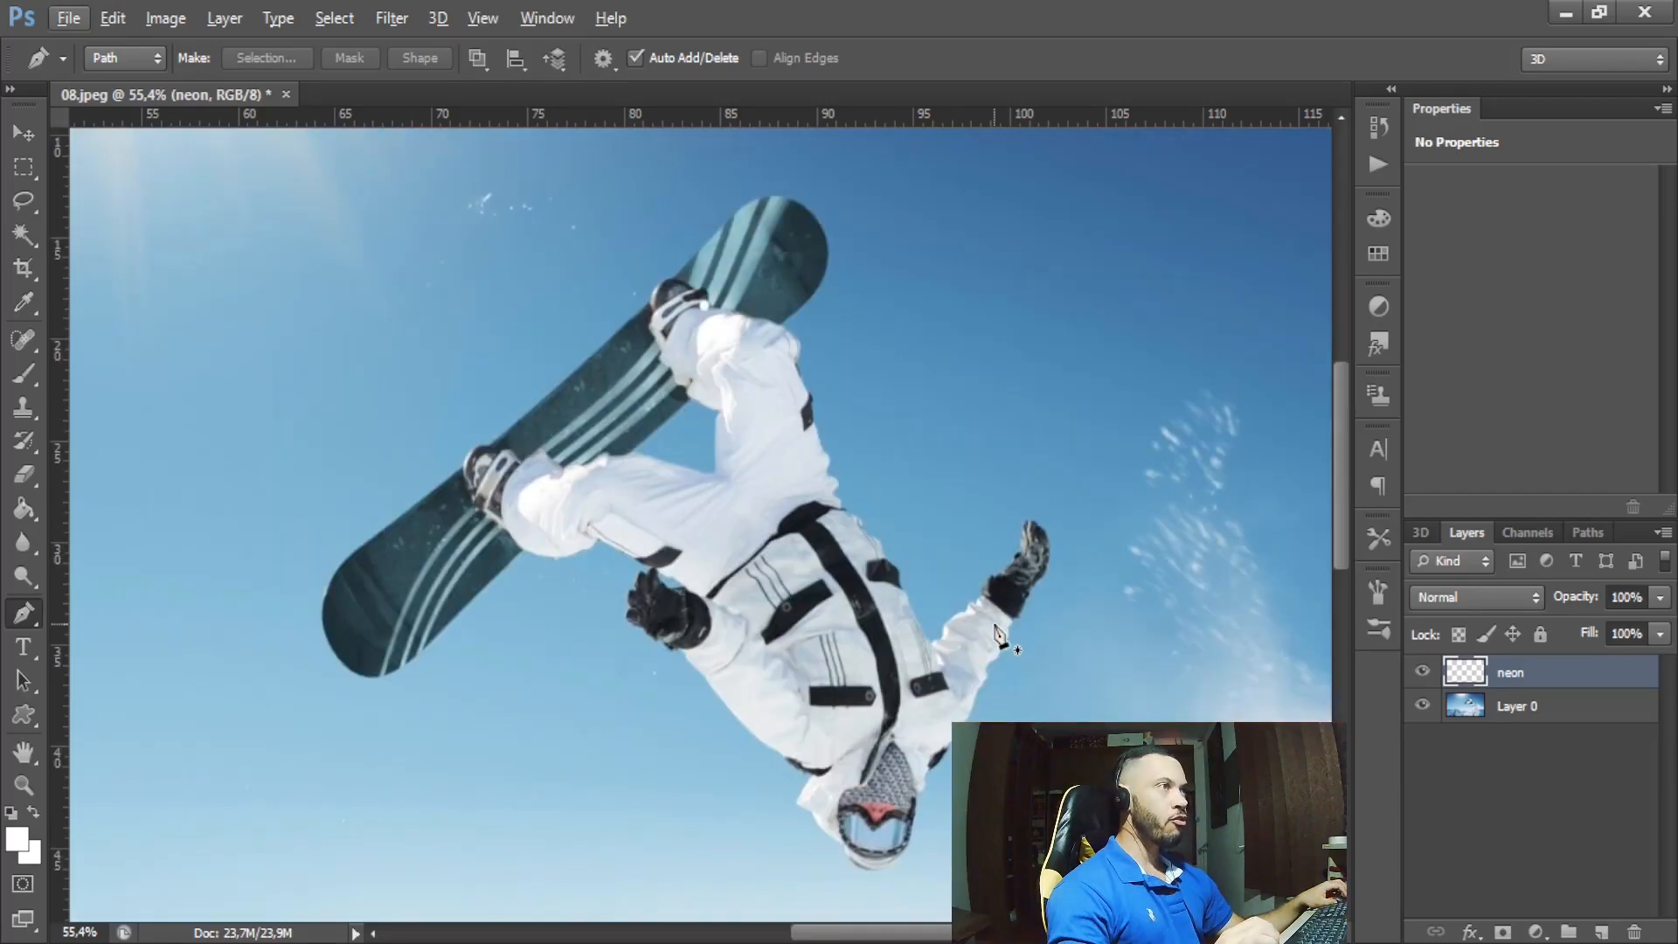
scroll(999, 635, "down", 2)
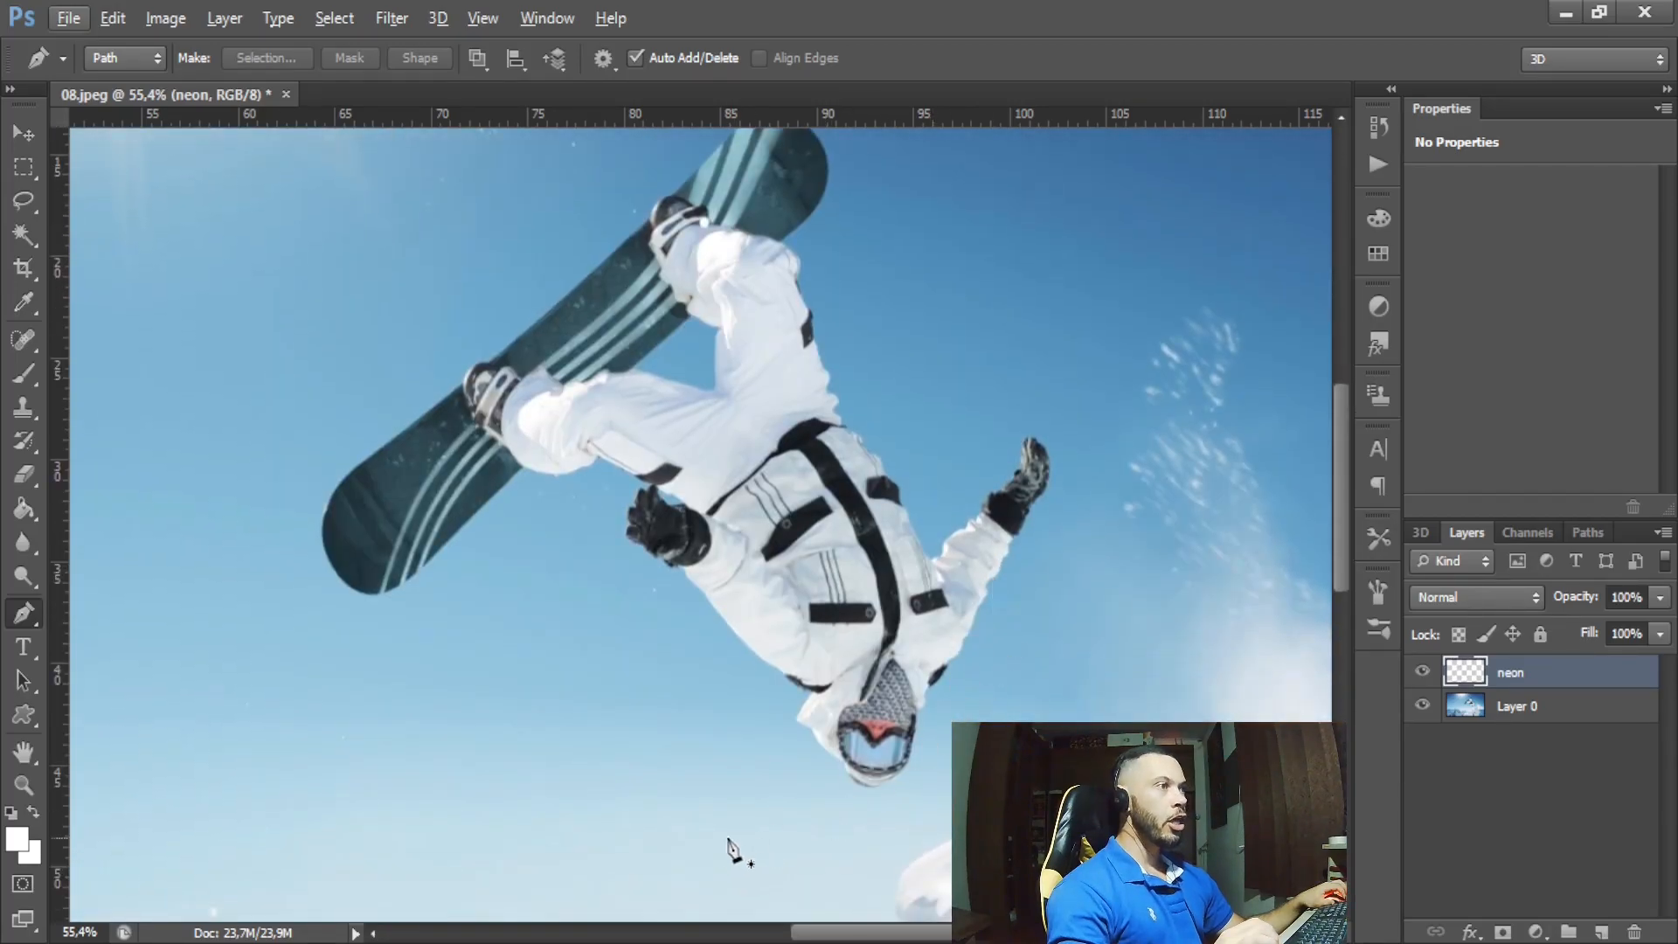
left_click(698, 869)
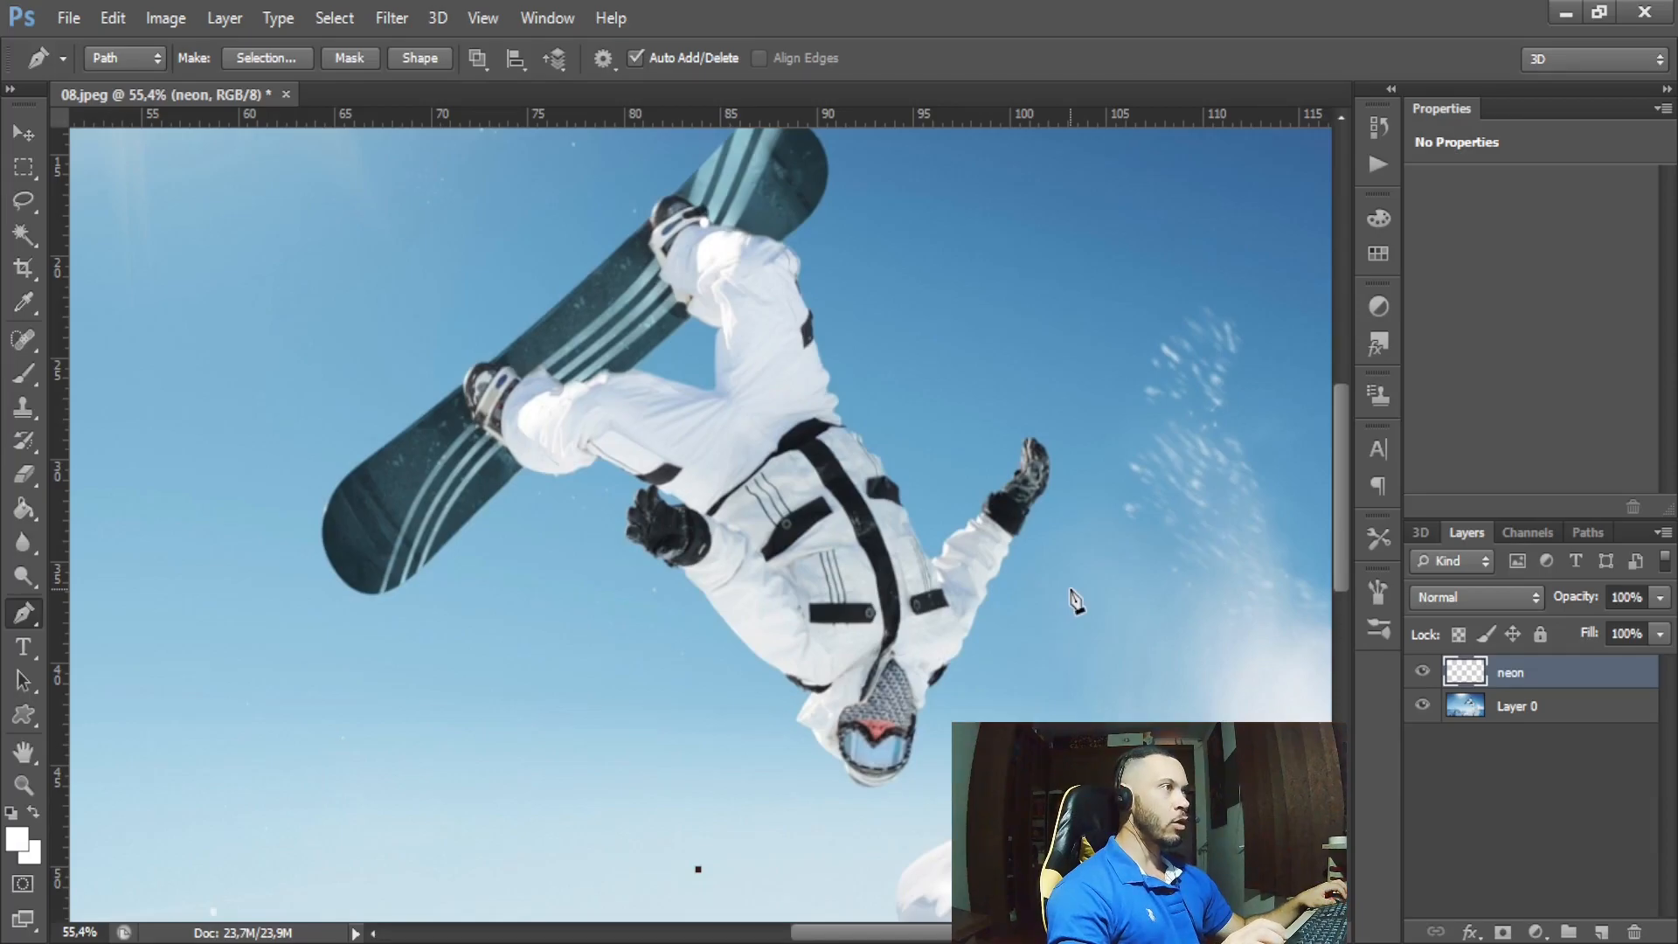
left_click_drag(1070, 590, 941, 583)
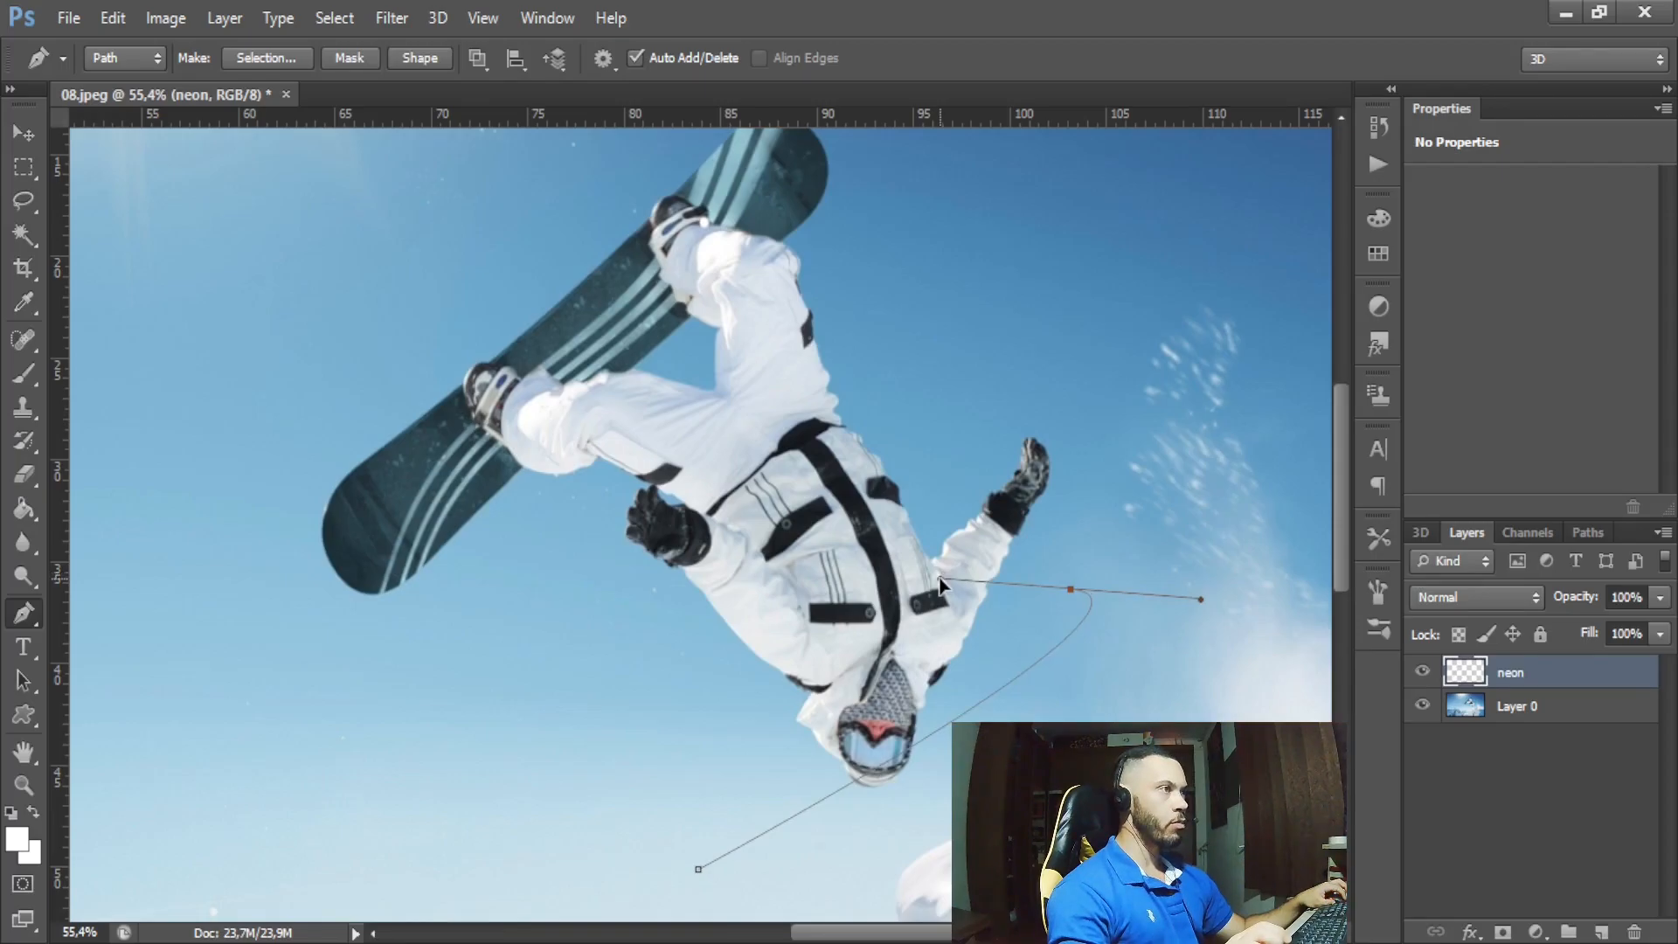
left_click_drag(941, 583, 1015, 597)
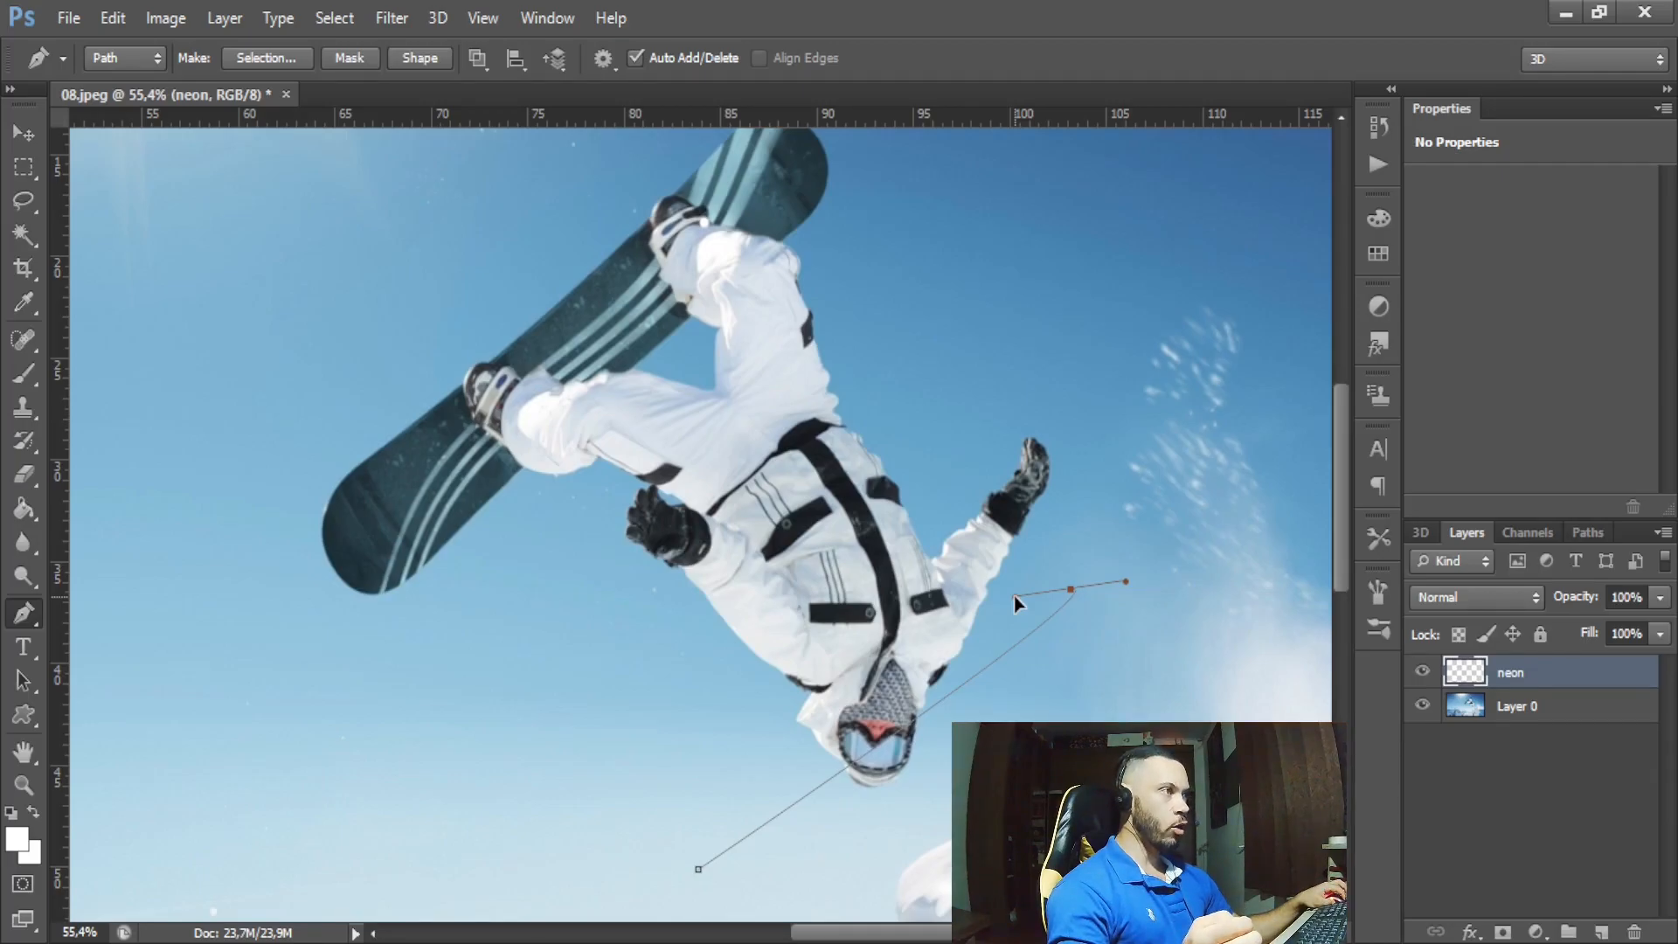
left_click_drag(1014, 595, 703, 604)
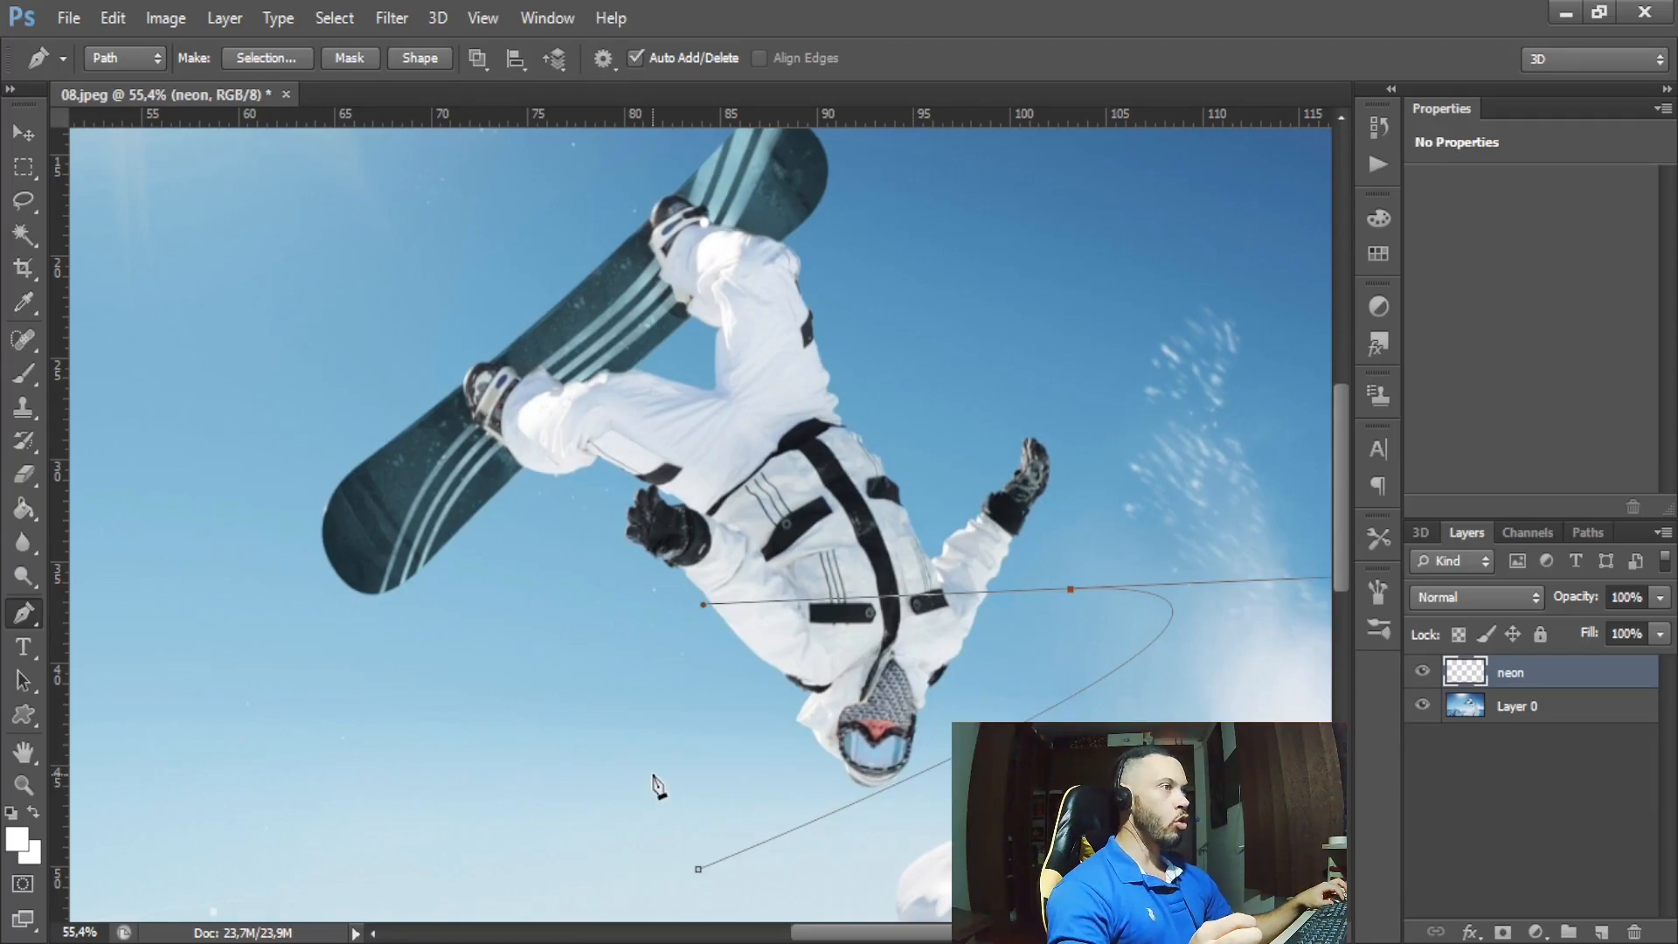
left_click_drag(589, 651, 890, 343)
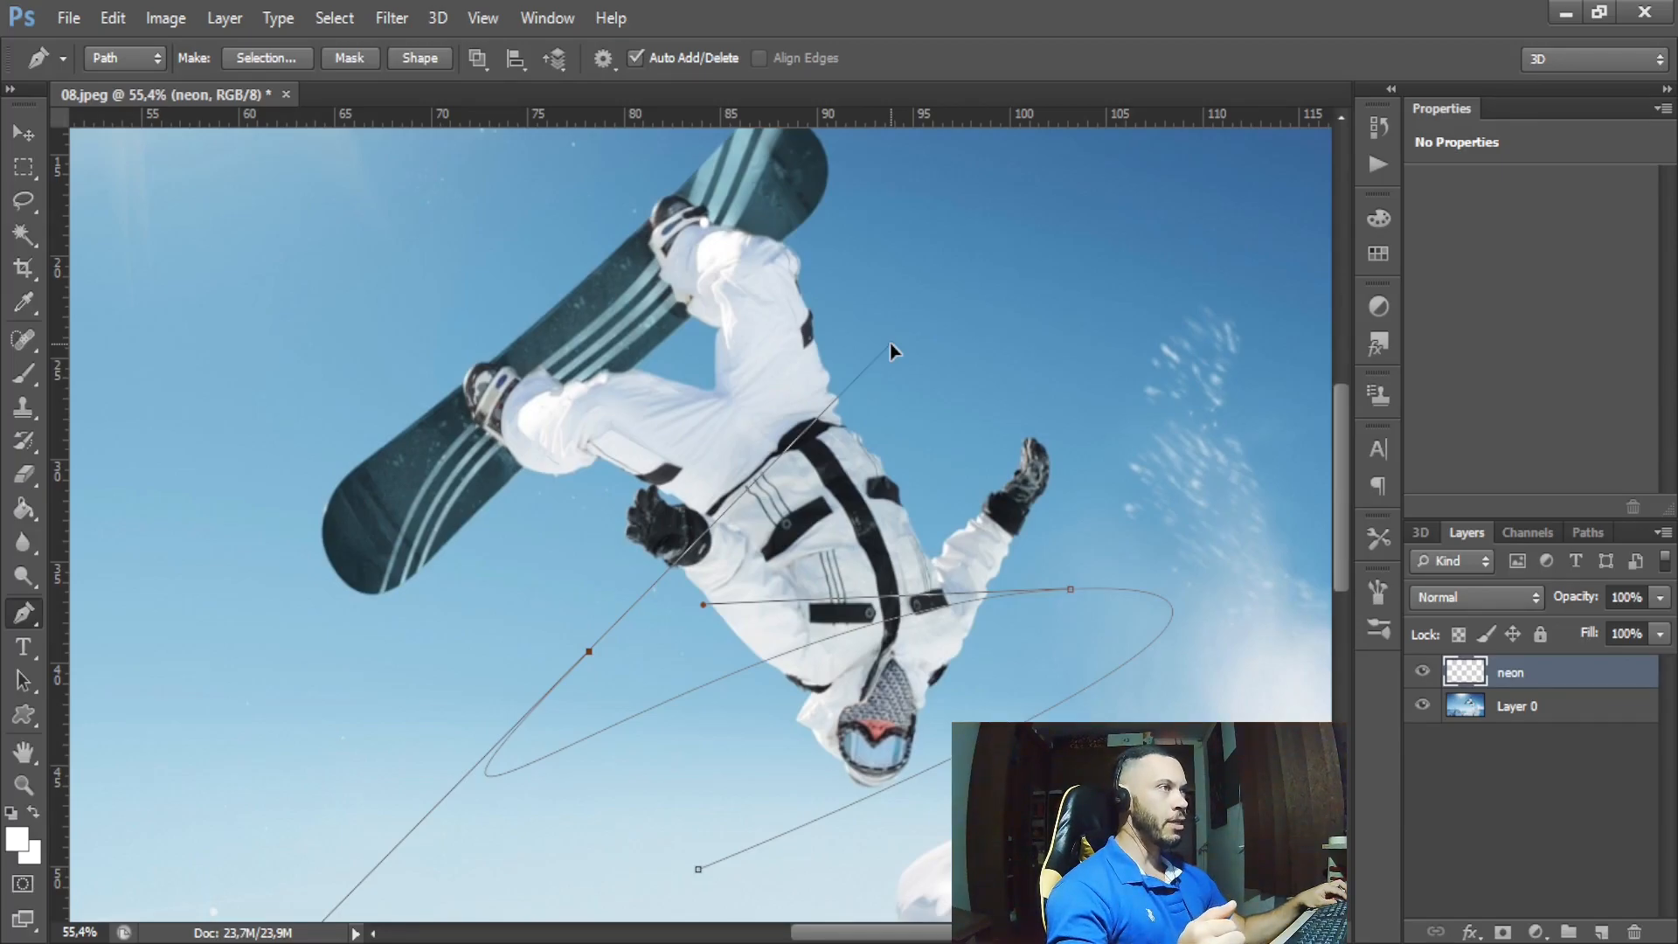
- Continue the path with three smooth curve points, winding around the legs and snowboard and ending in the sky above the board
scroll(967, 434, "up", 3)
left_click_drag(1077, 290, 907, 333)
left_click_drag(278, 601, 542, 292)
left_click_drag(407, 226, 195, 225)
scroll(200, 258, "up", 1)
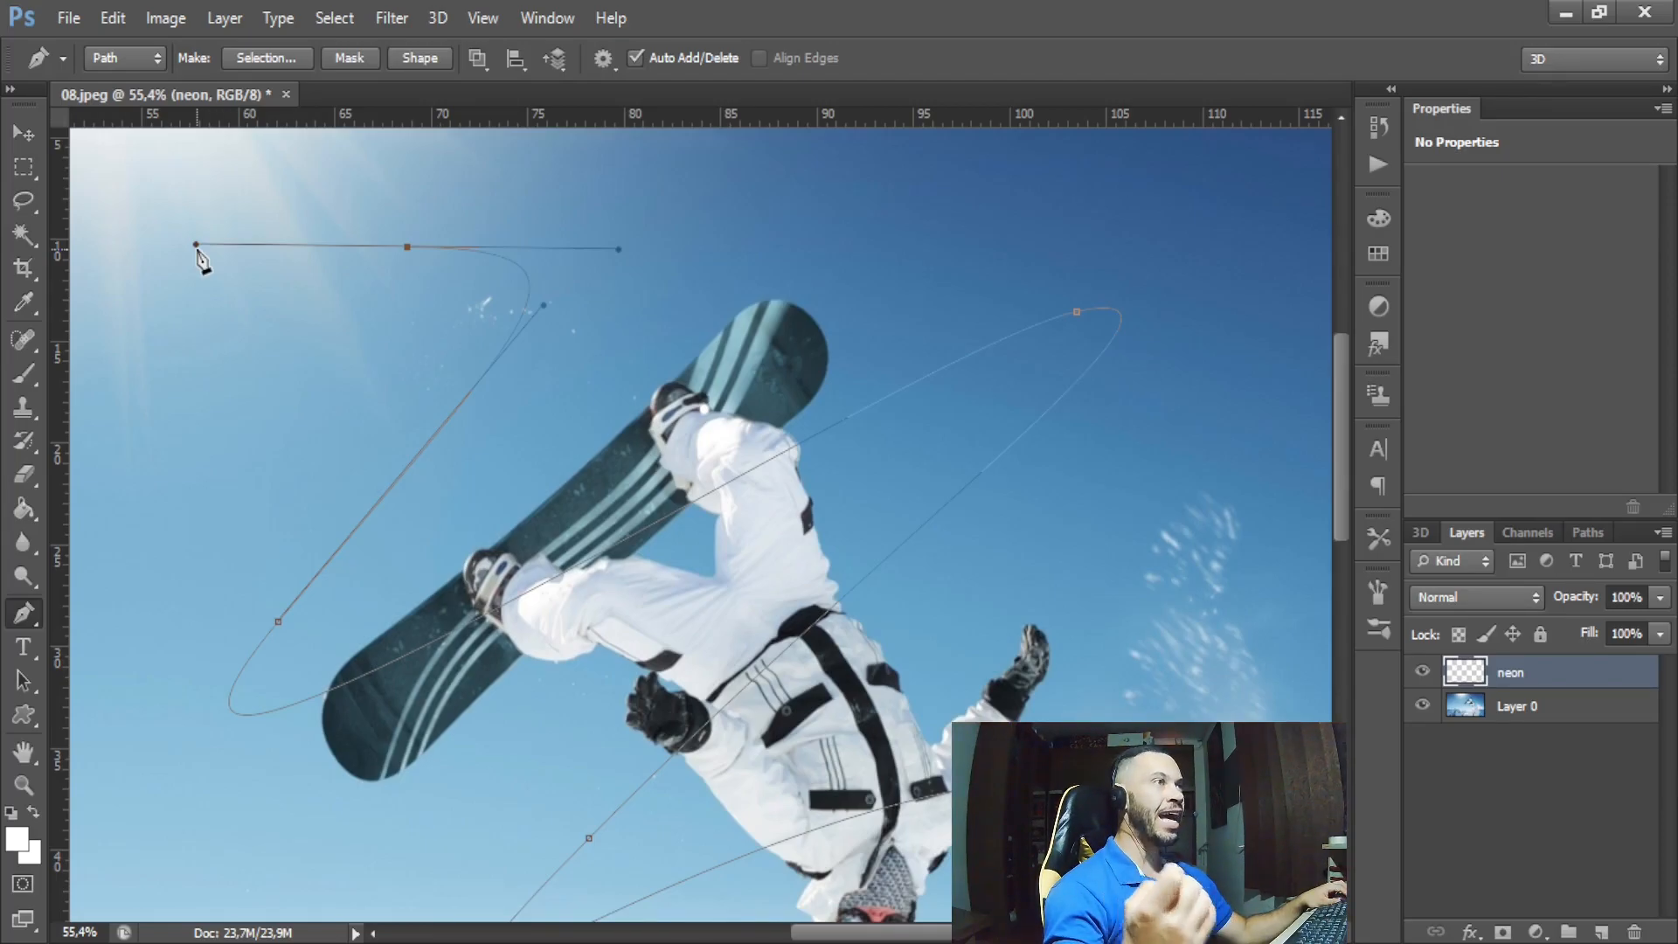
- Use white (ffffff) as the foreground color and return to the Pen tool
left_click(19, 842)
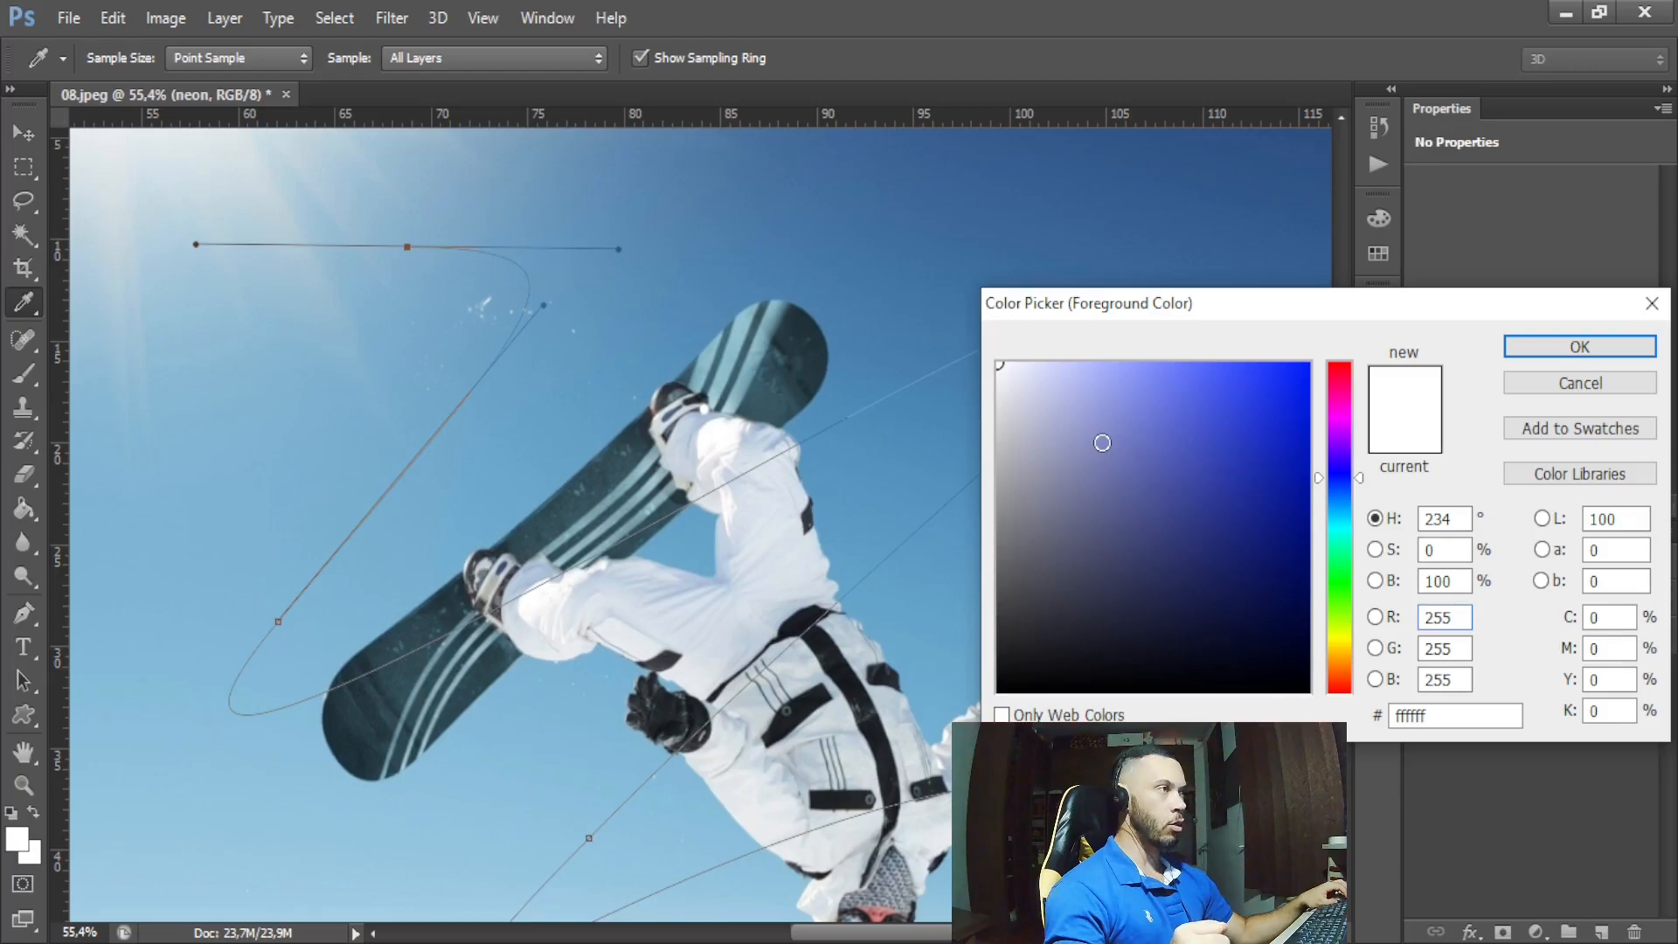
left_click(1552, 349)
key("p")
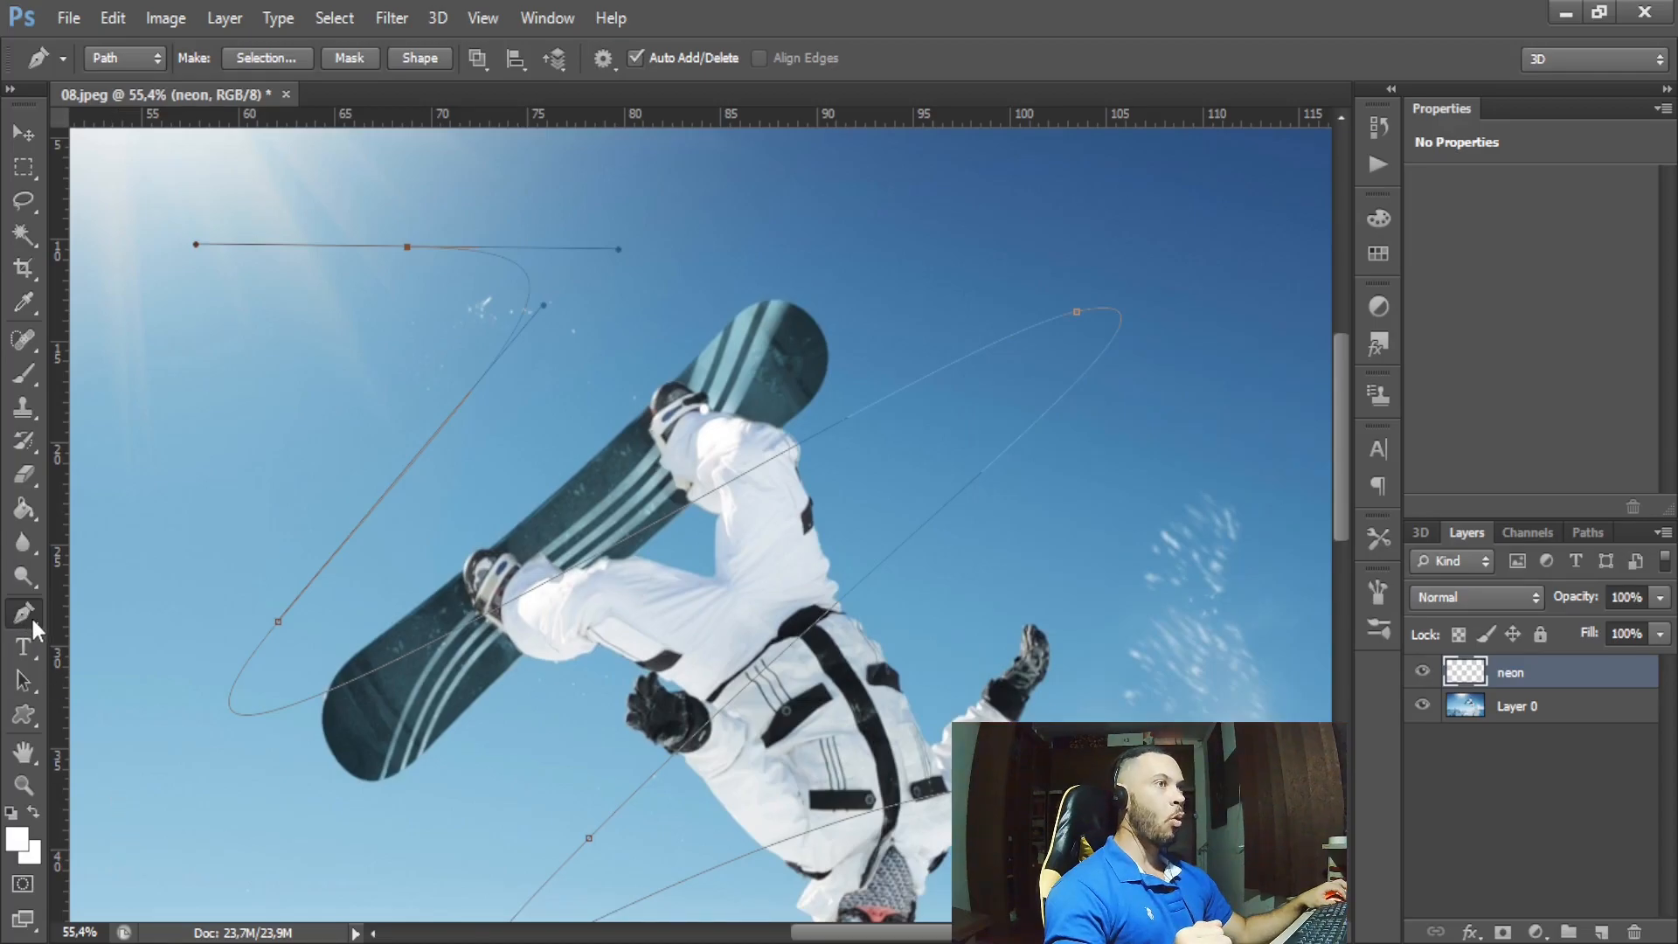
- Stroke the path on the neon layer using the Brush with Simulate Pressure enabled, then delete the path
right_click(292, 244)
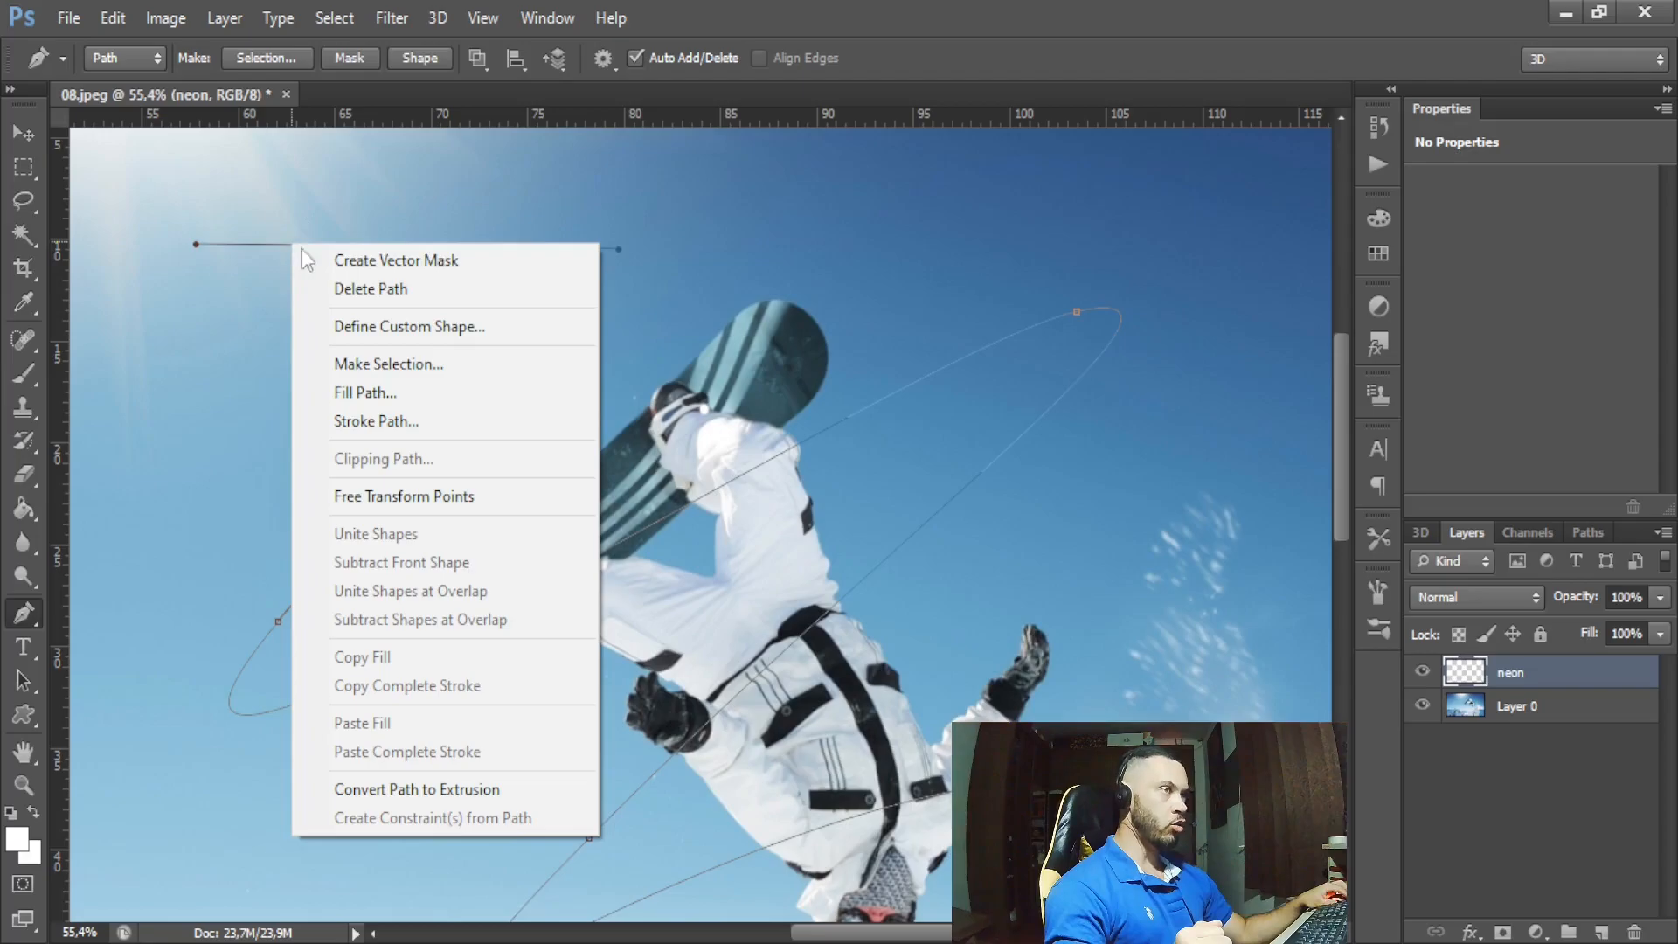
left_click(354, 425)
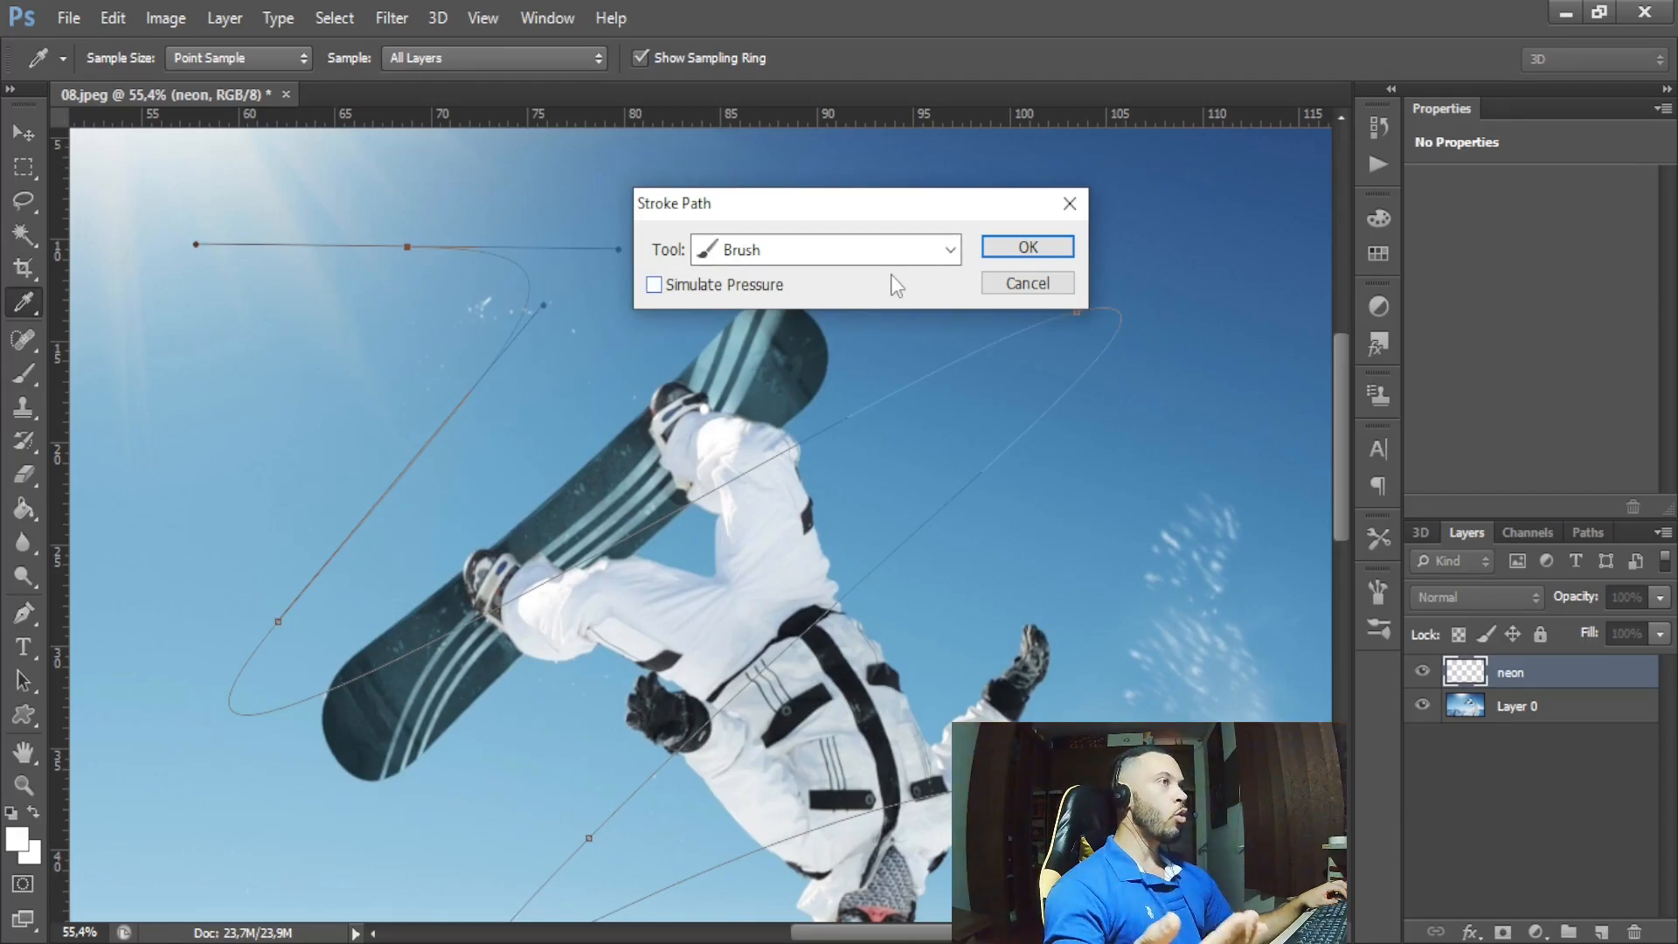
left_click(821, 259)
left_click(752, 273)
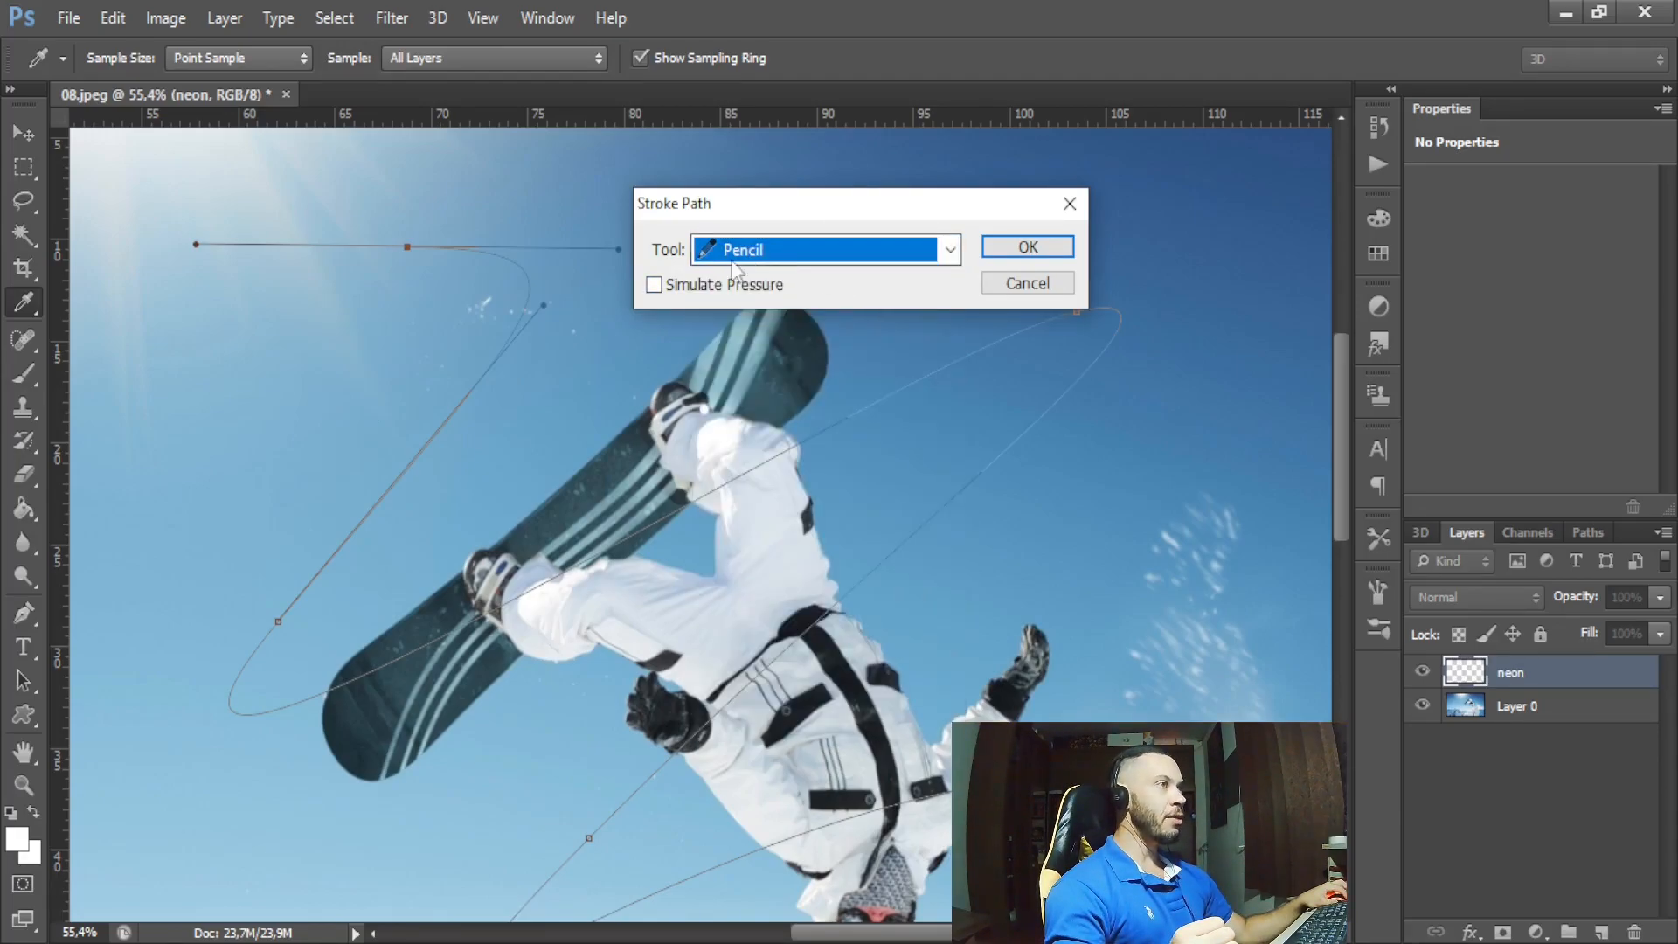
left_click(820, 251)
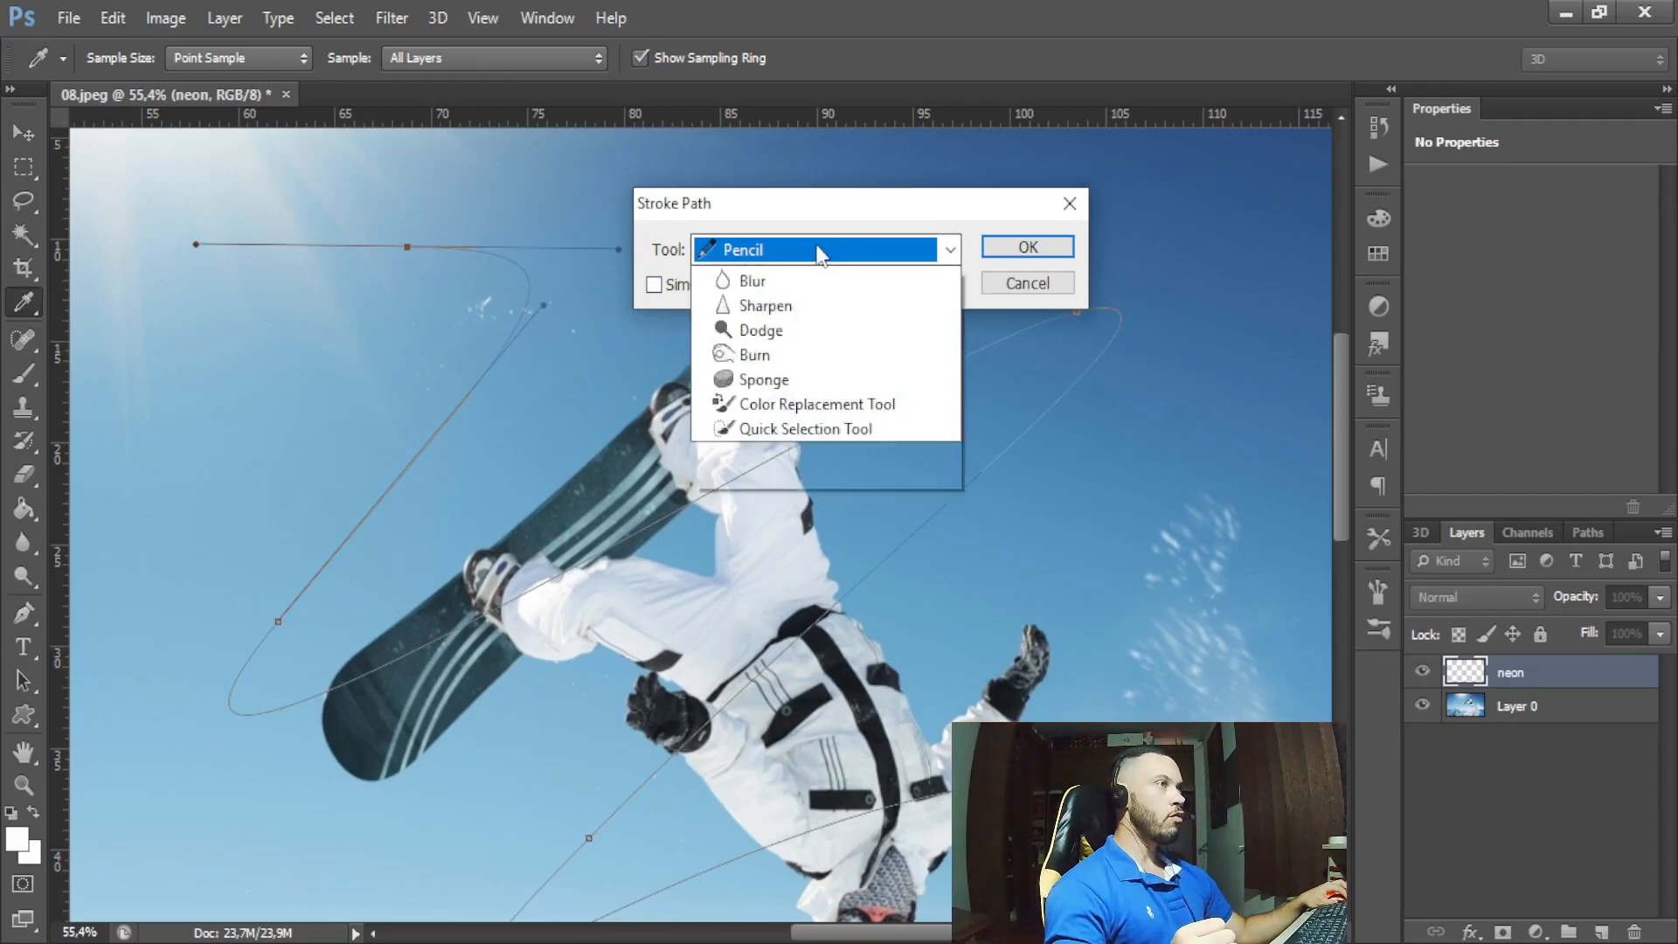
left_click(800, 303)
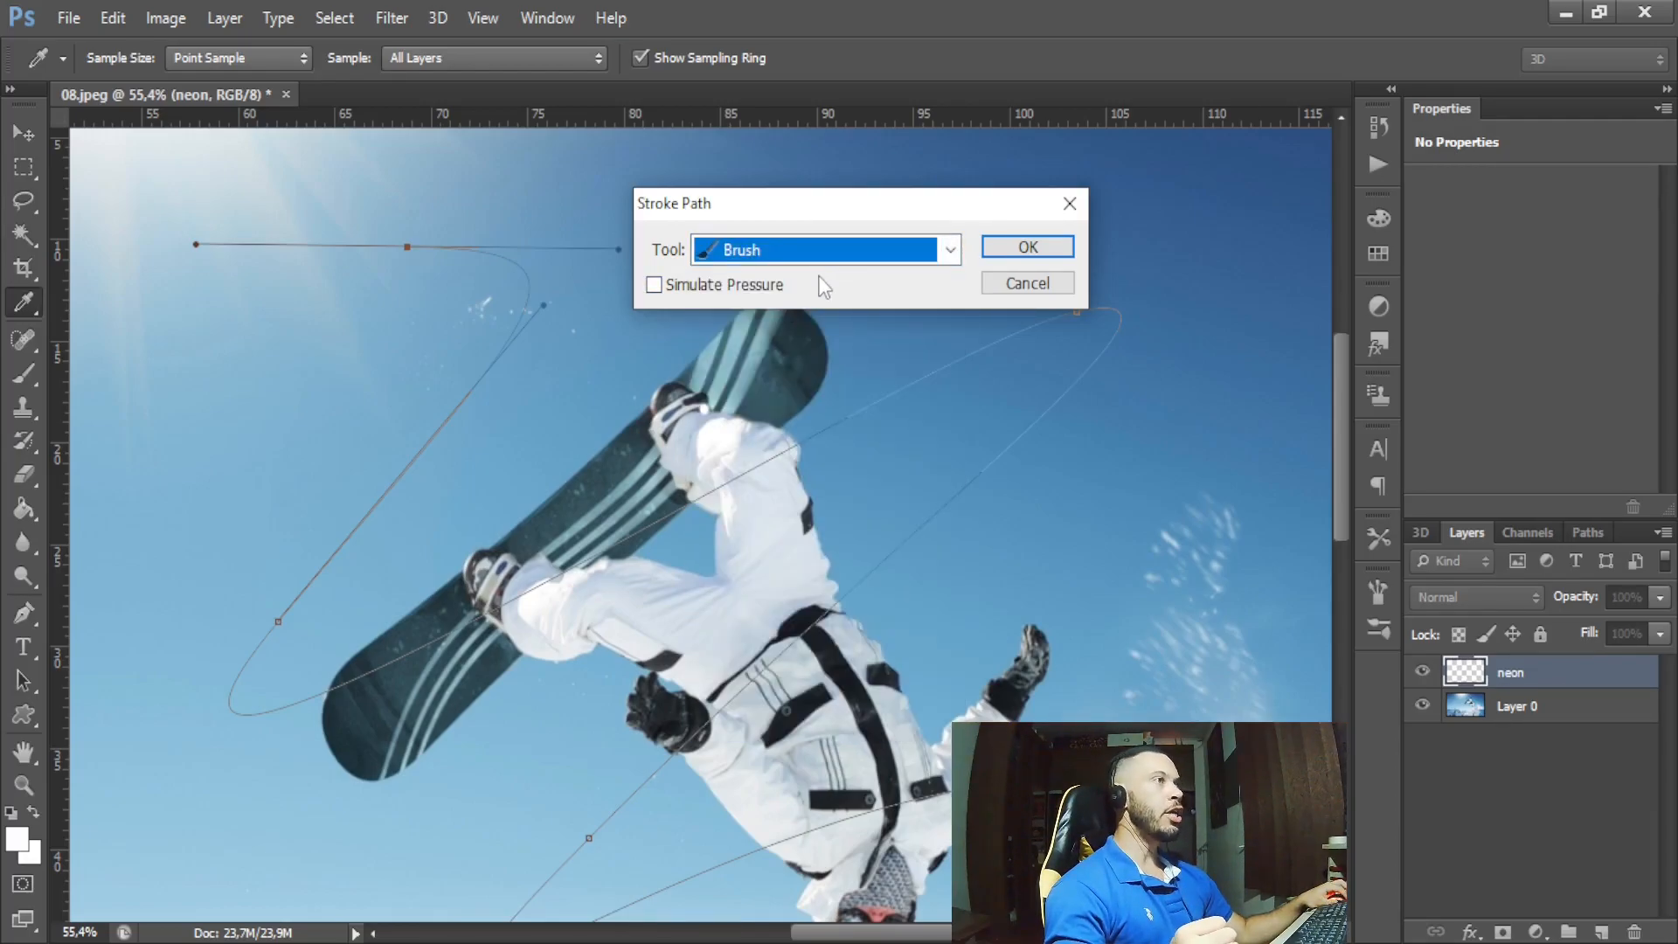
left_click(820, 278)
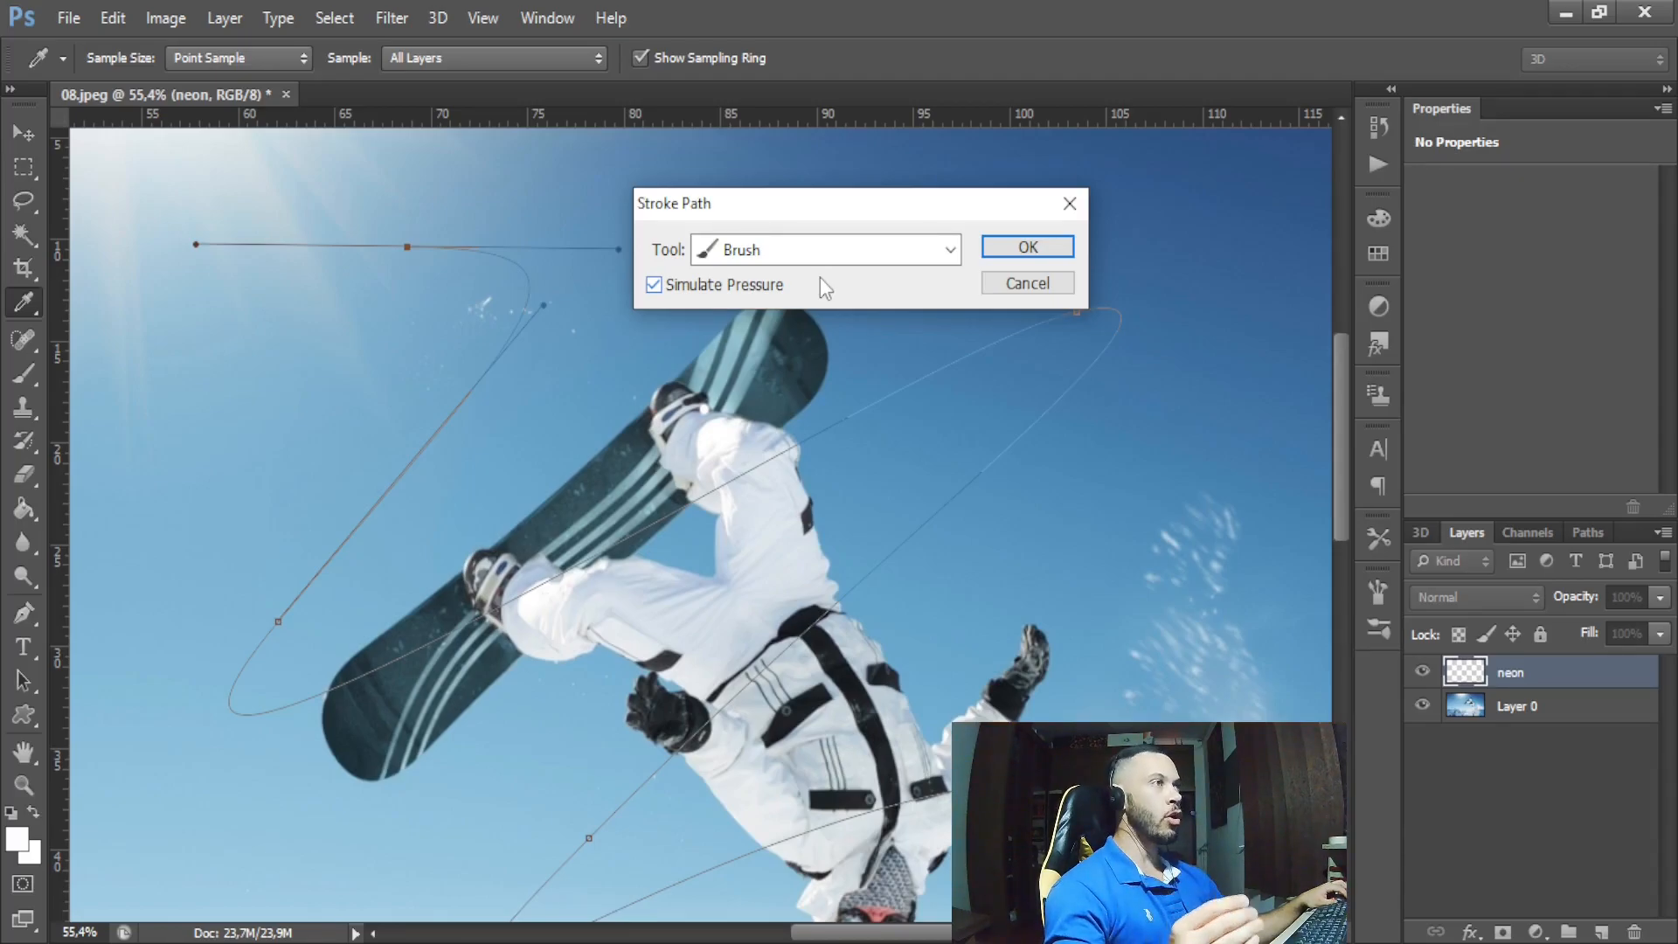
left_click(1003, 254)
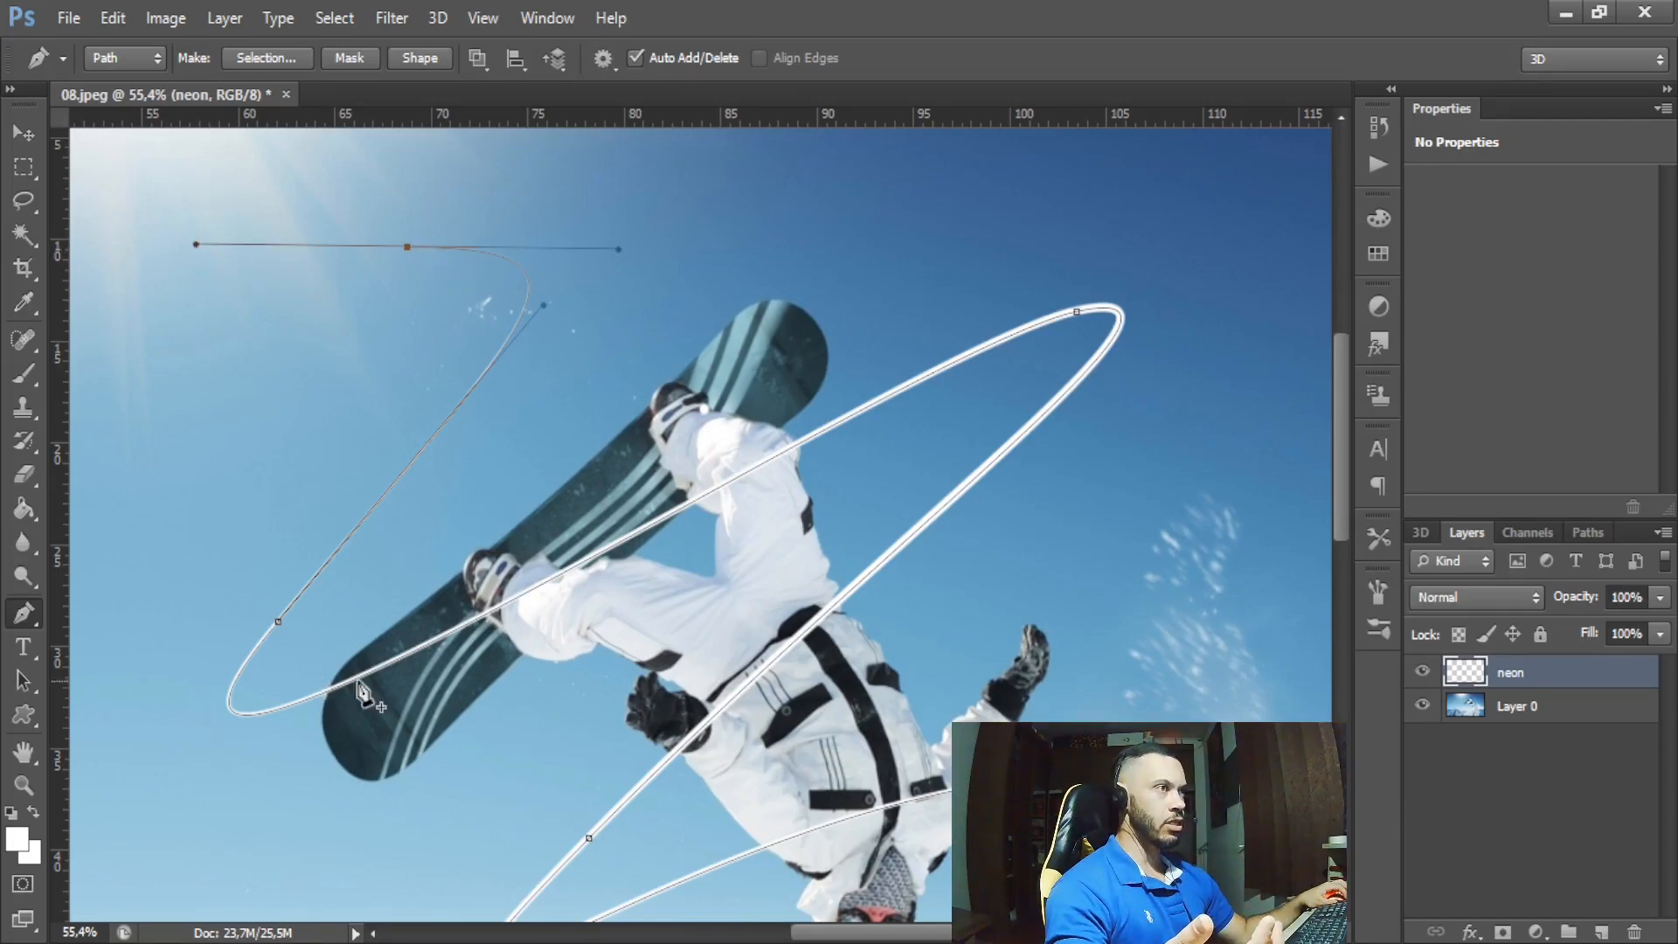
right_click(375, 248)
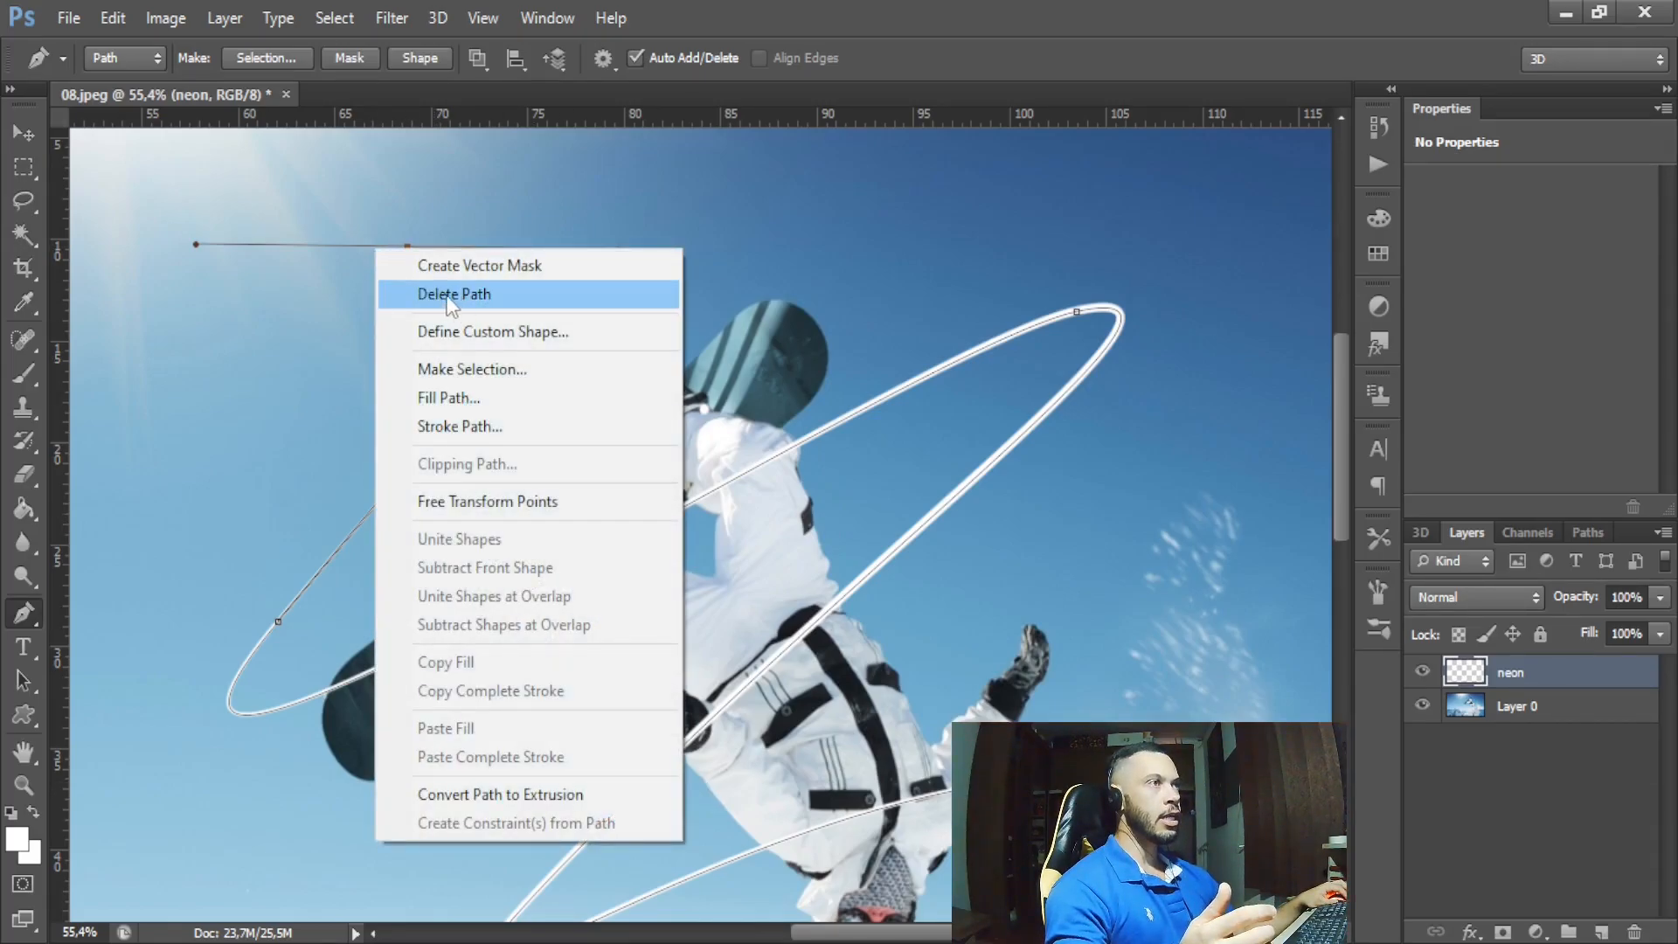
left_click(455, 294)
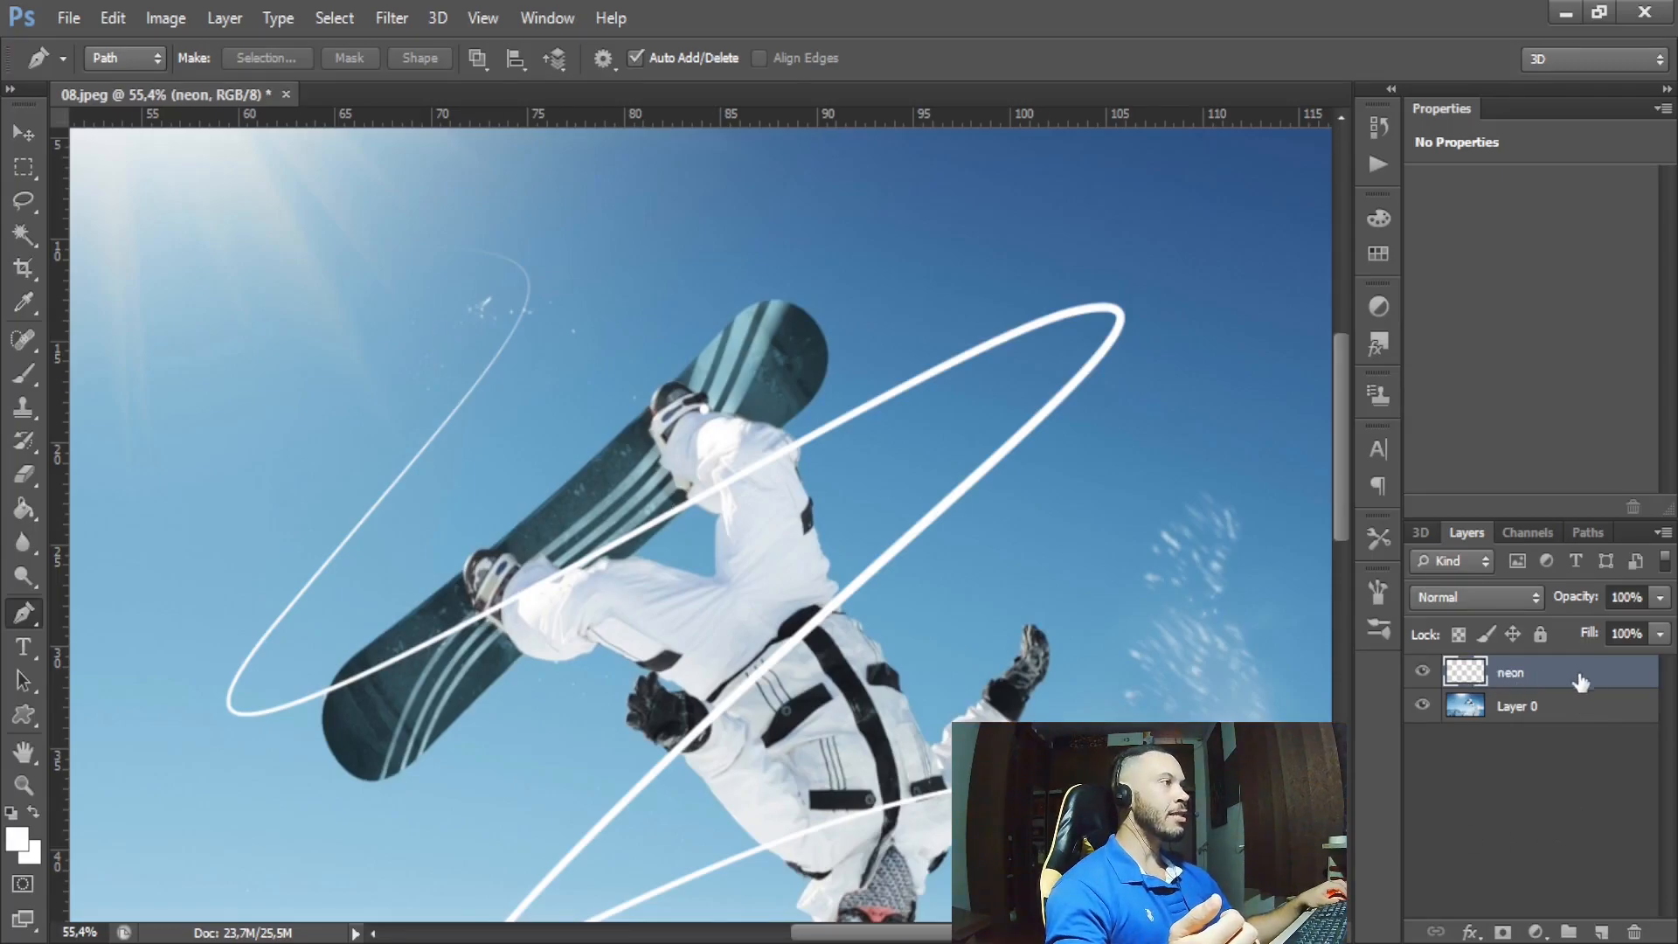
- Add an Outer Glow layer style to the neon layer, keeping the image in view beside the settings
double_click(1644, 678)
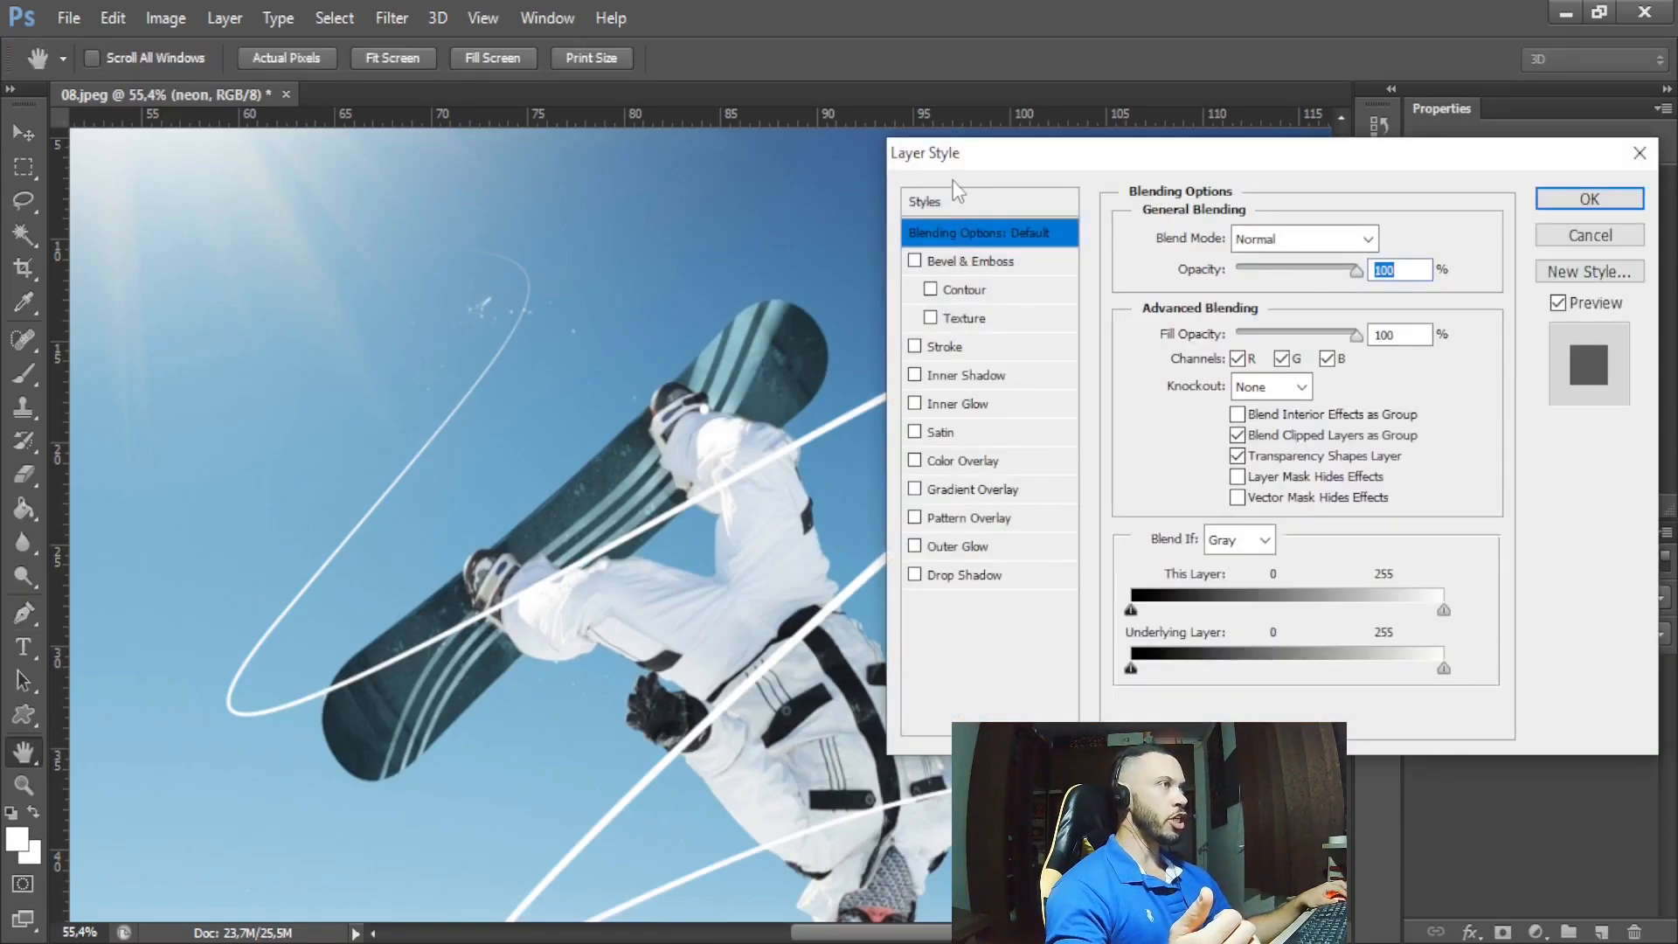
left_click(955, 547)
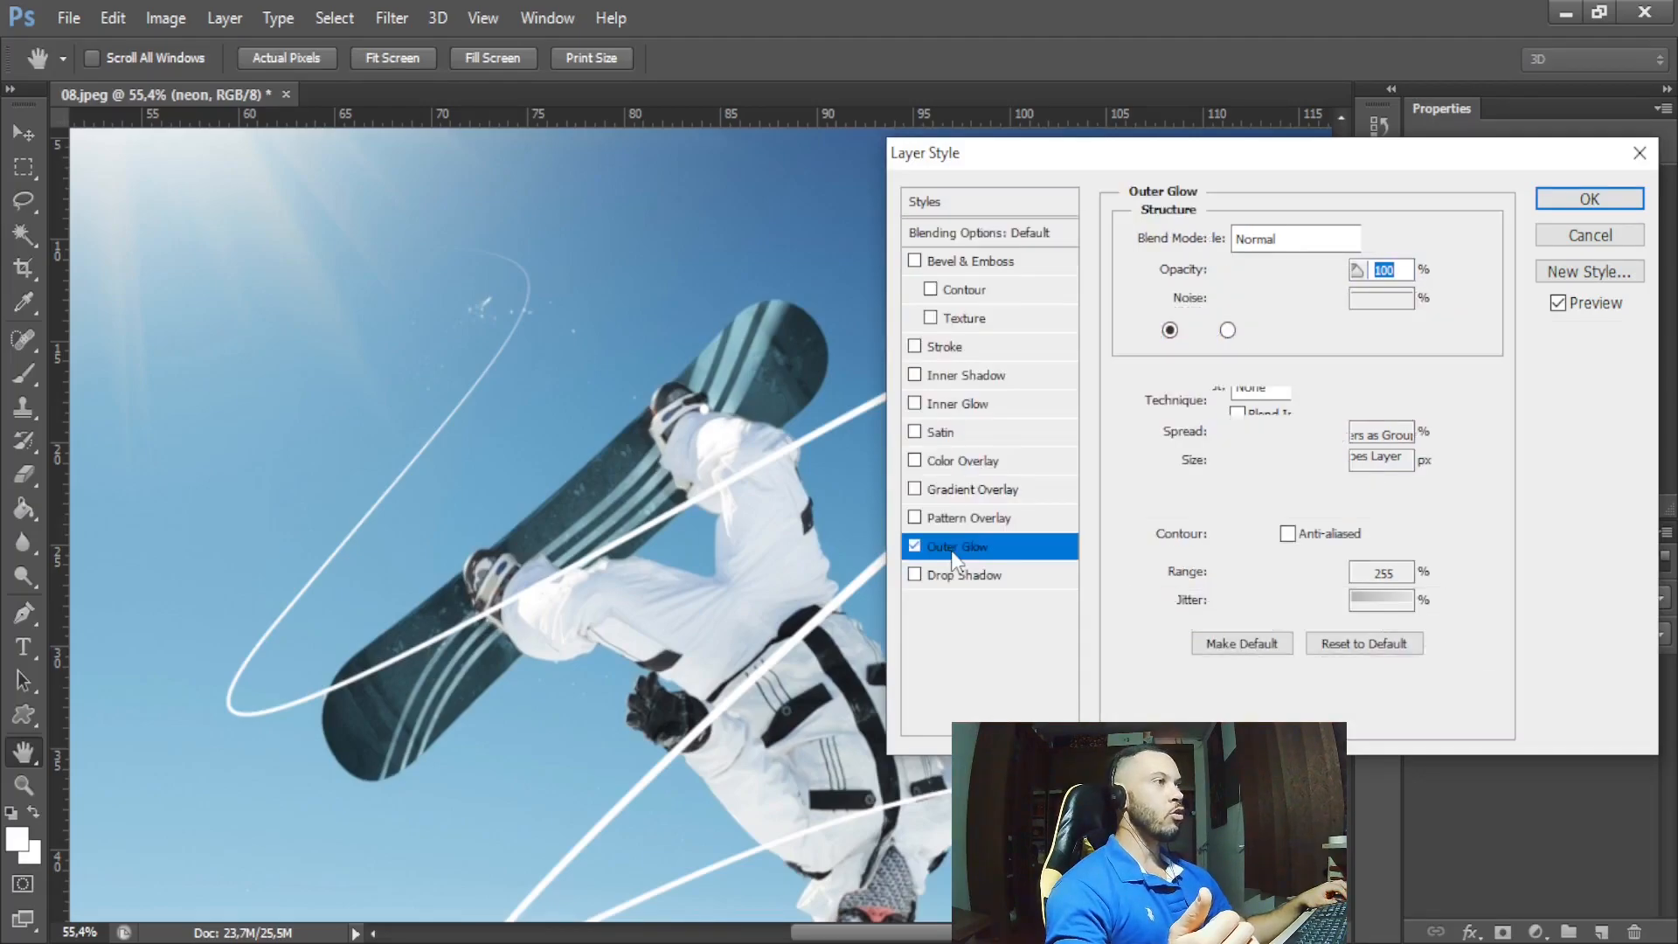
left_click_drag(1109, 158, 1314, 139)
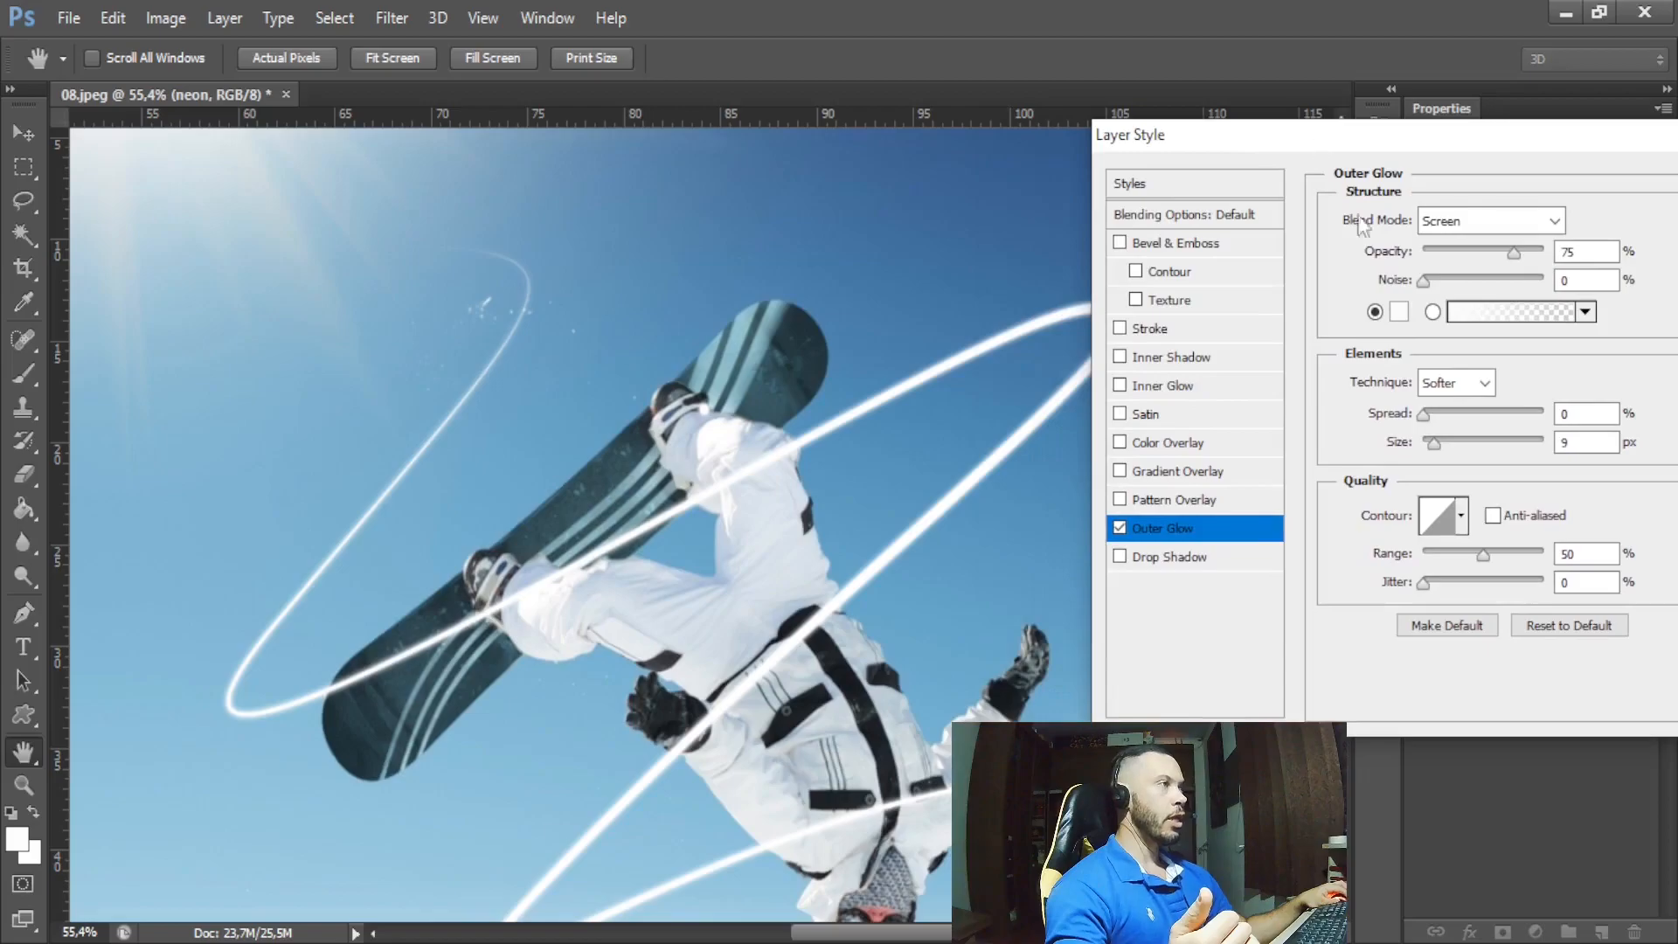
- Set the Outer Glow color to the cyan hex value e1e1 (RGB 0, 225, 225)
left_click(1399, 313)
left_click_drag(1214, 327, 1277, 128)
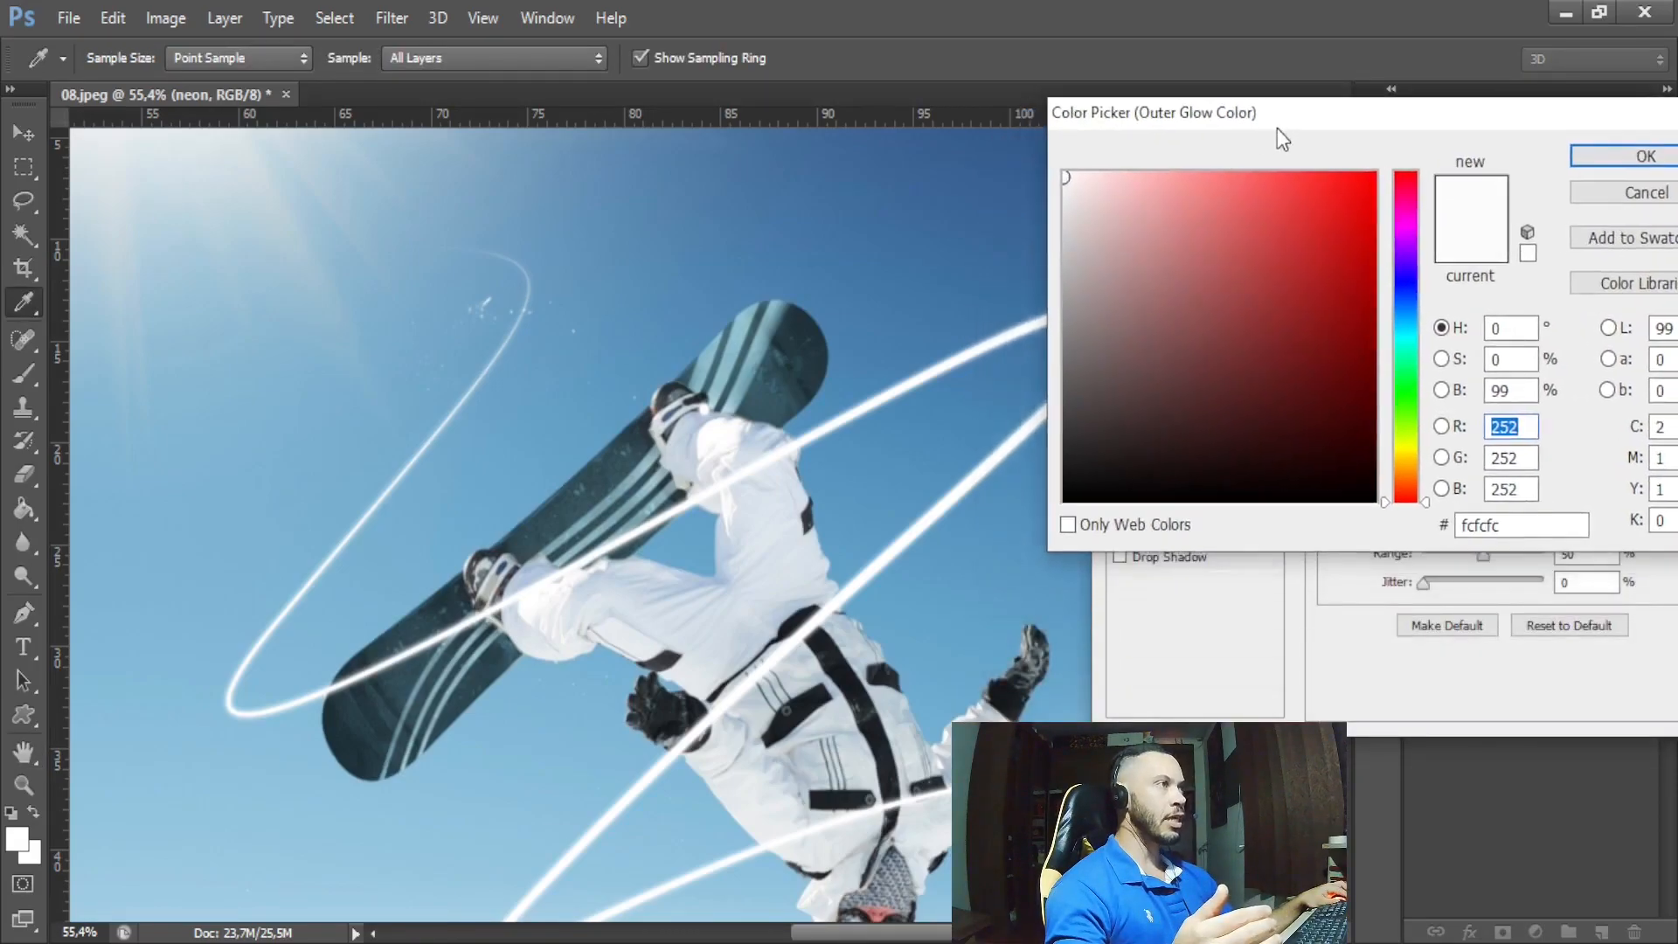
left_click(1516, 524)
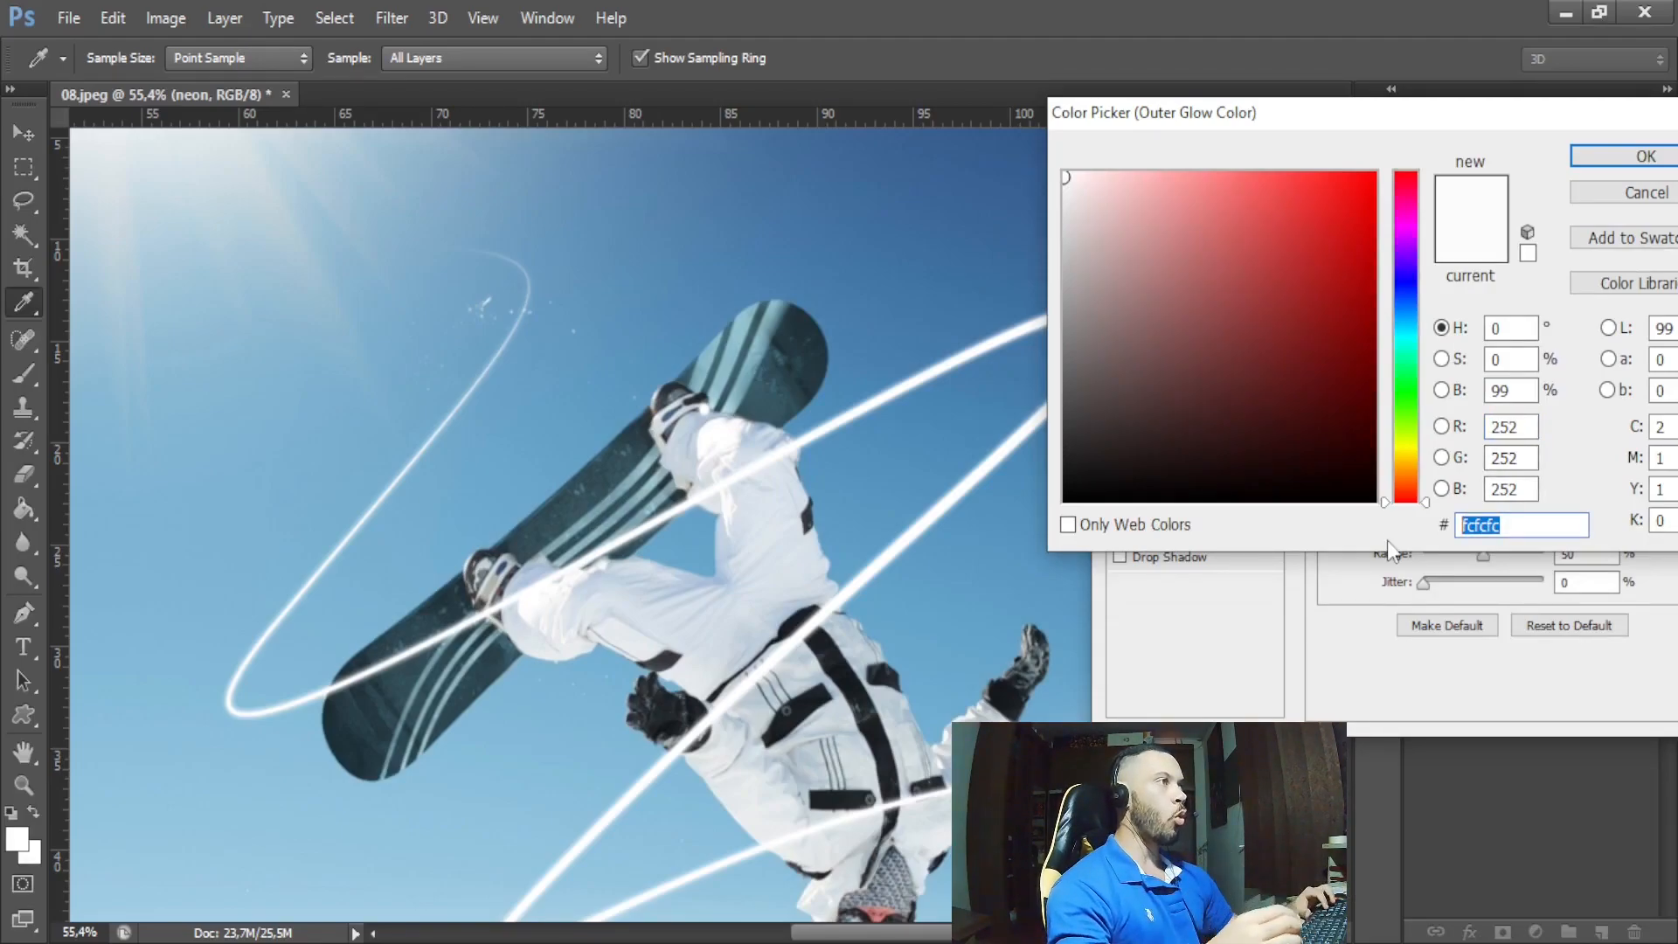
type("e1e1")
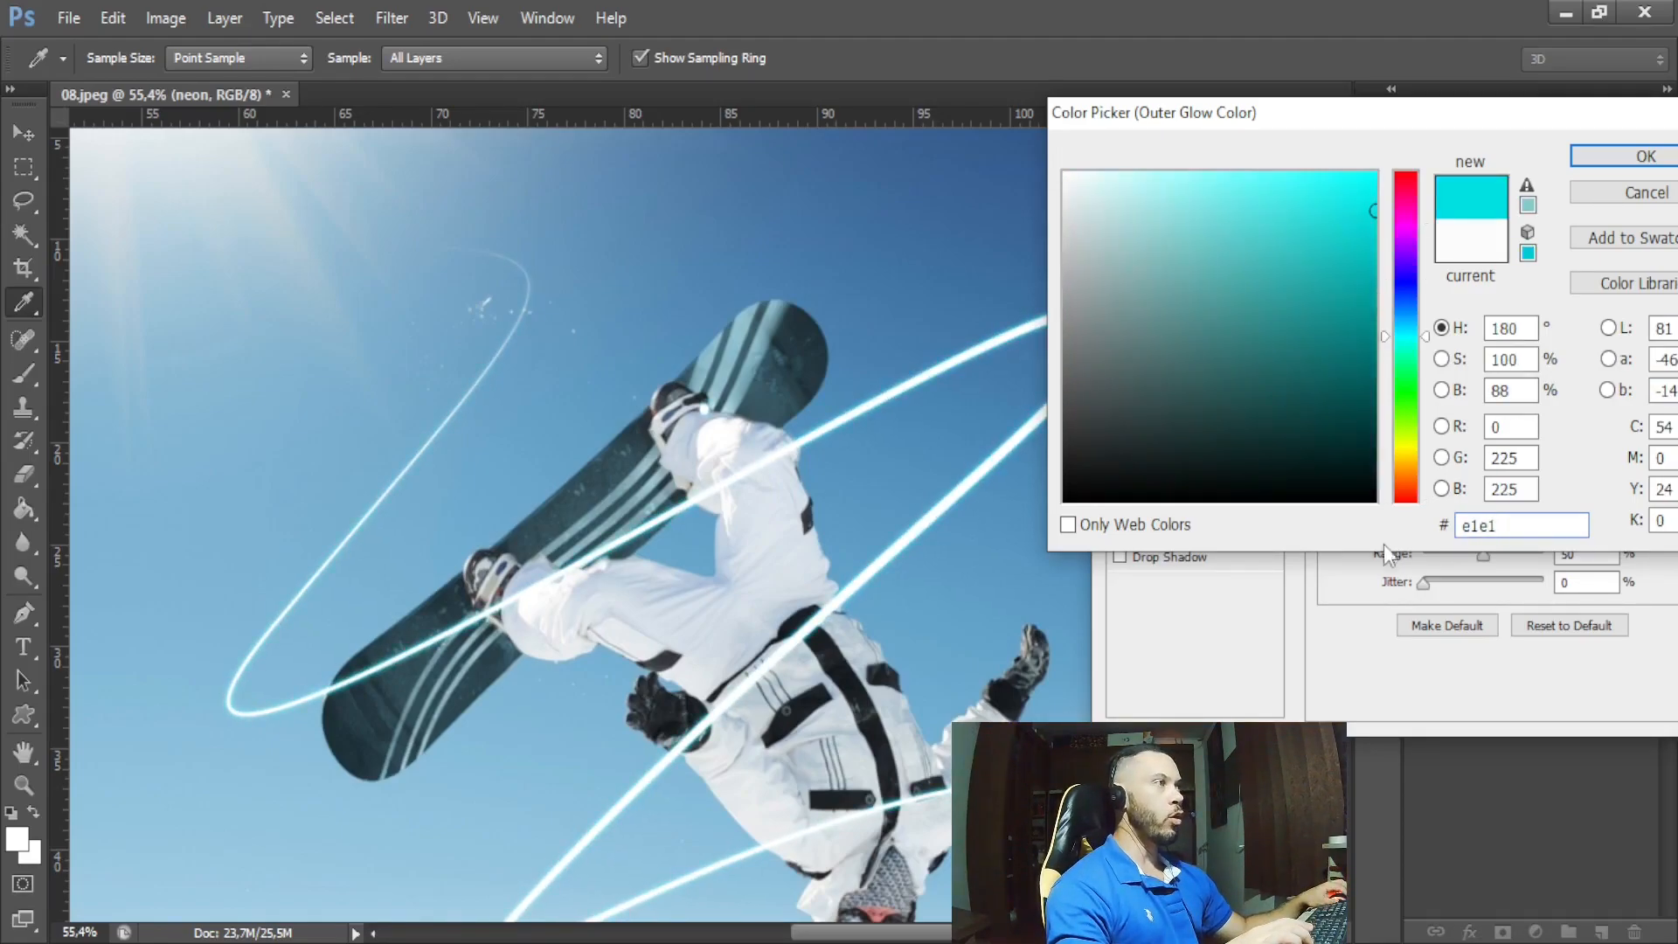
left_click(1577, 160)
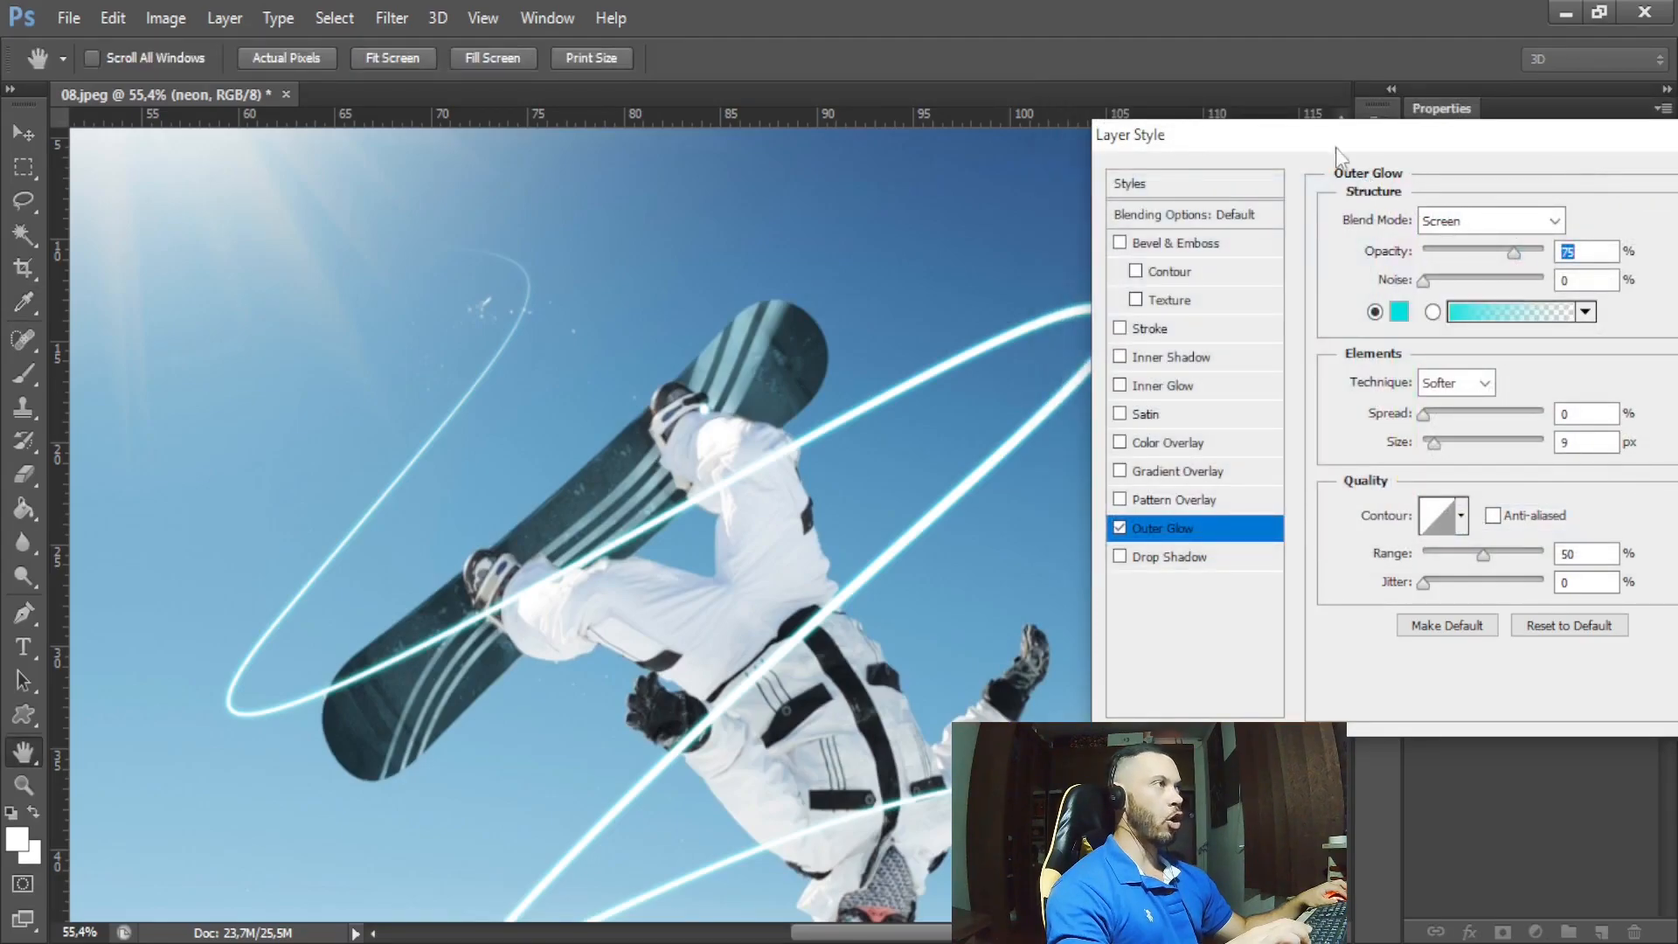
- Try the Linear Burn blend mode for the Outer Glow and apply the layer style
left_click_drag(1324, 140, 1121, 142)
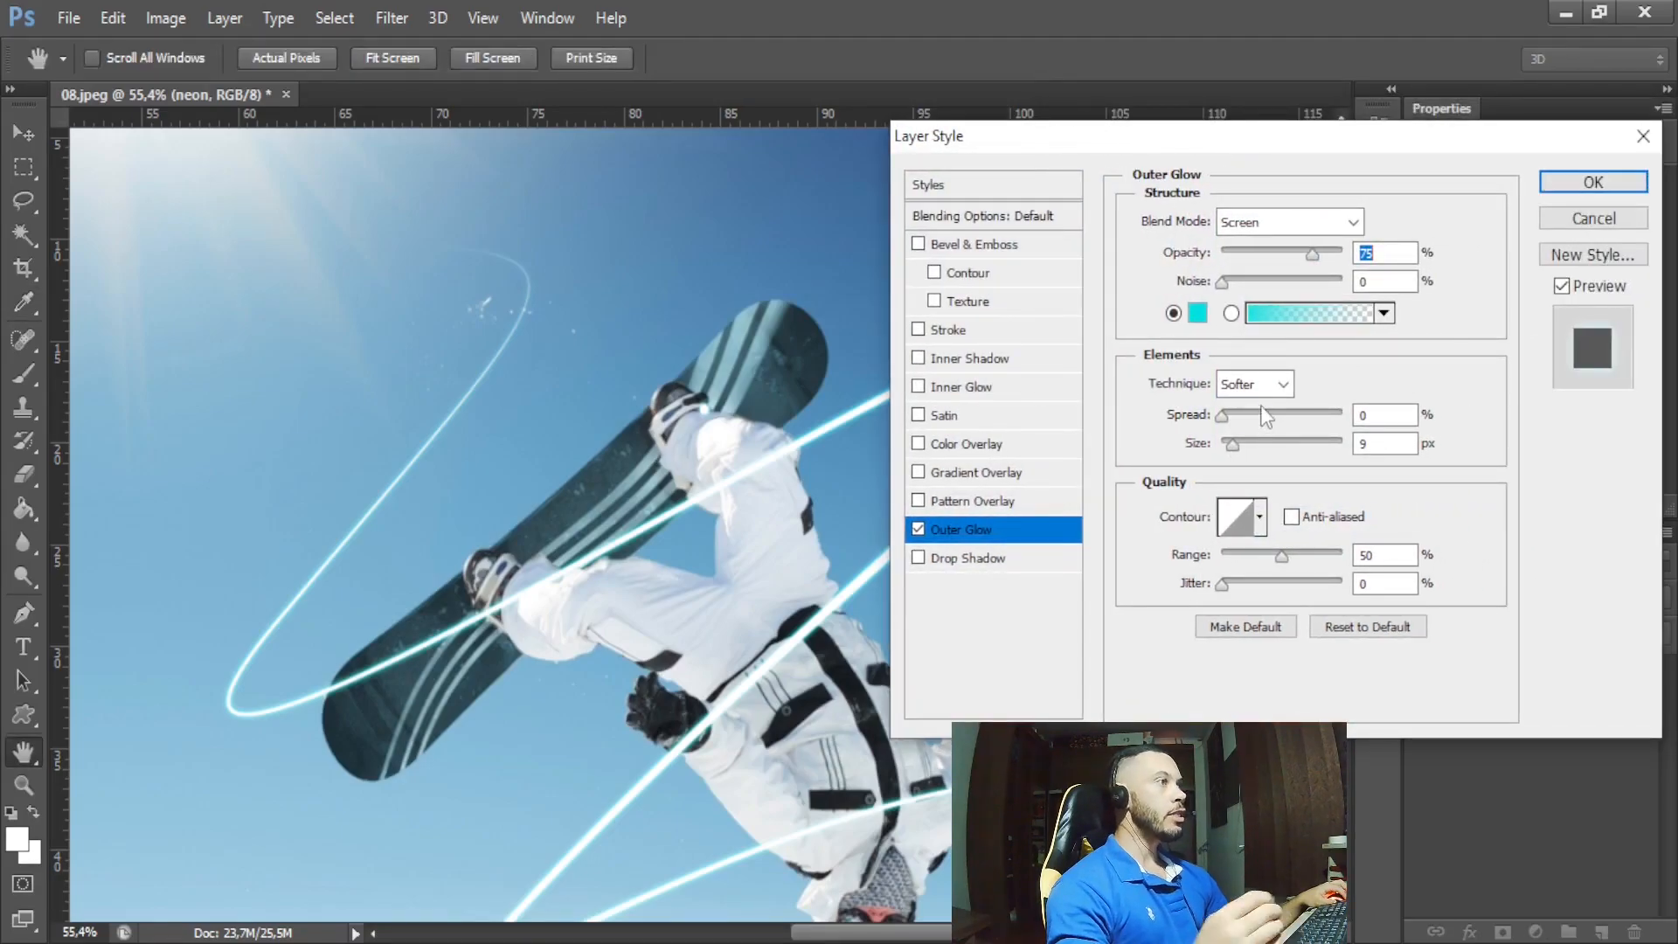
left_click(1251, 229)
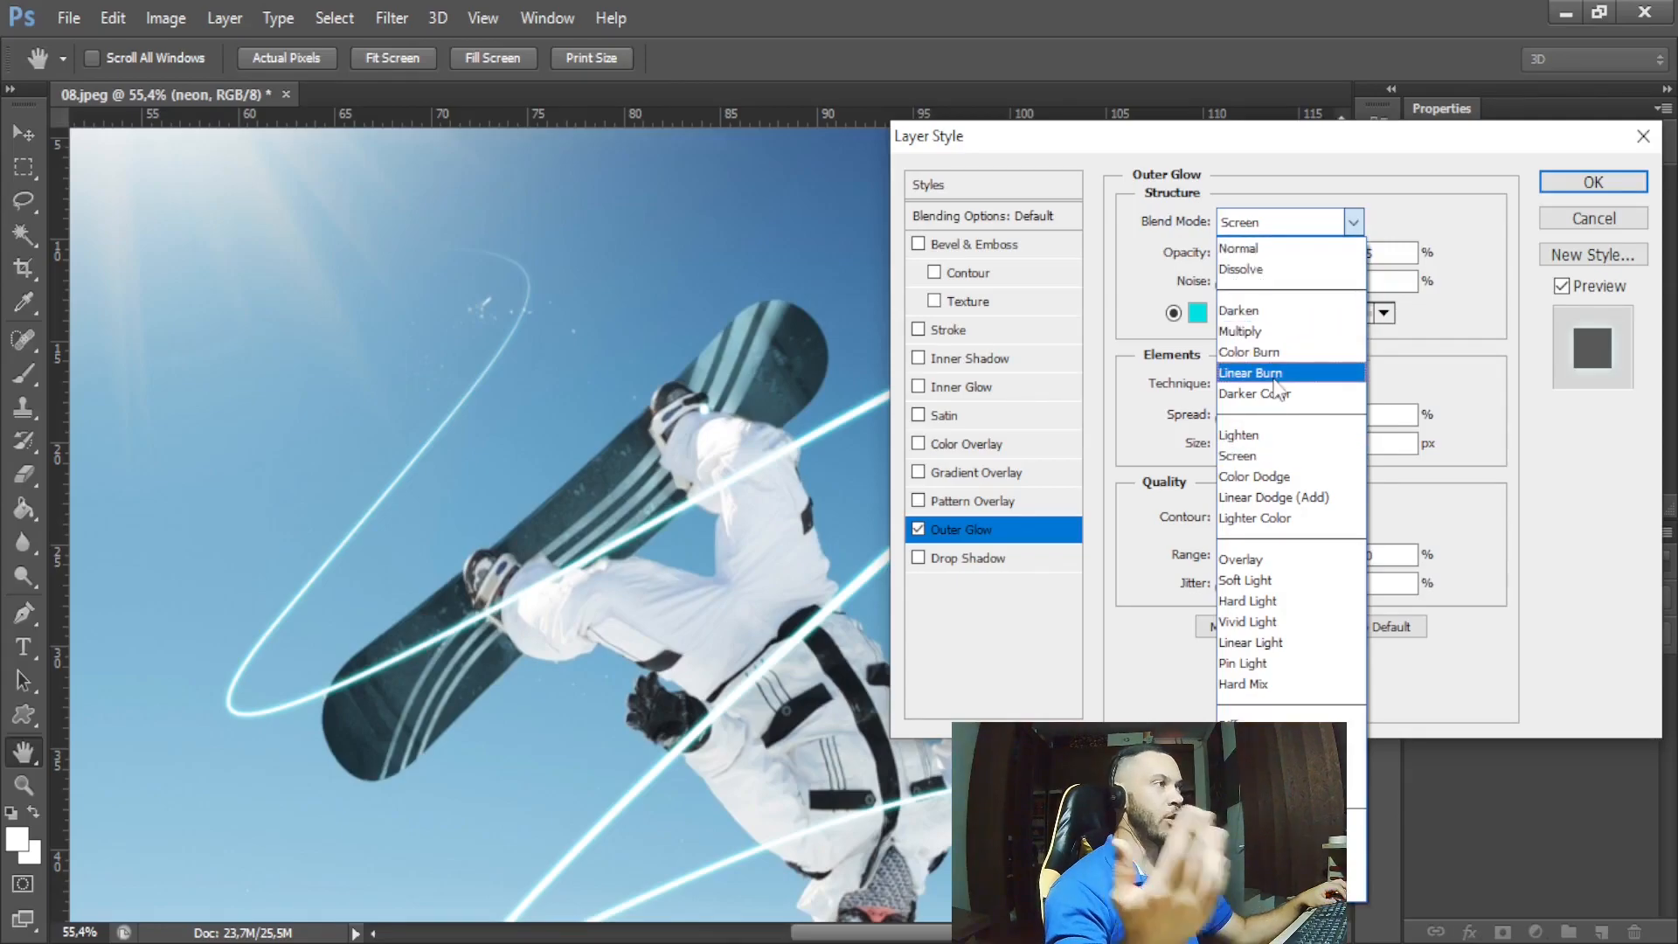
left_click(1239, 381)
key("alt")
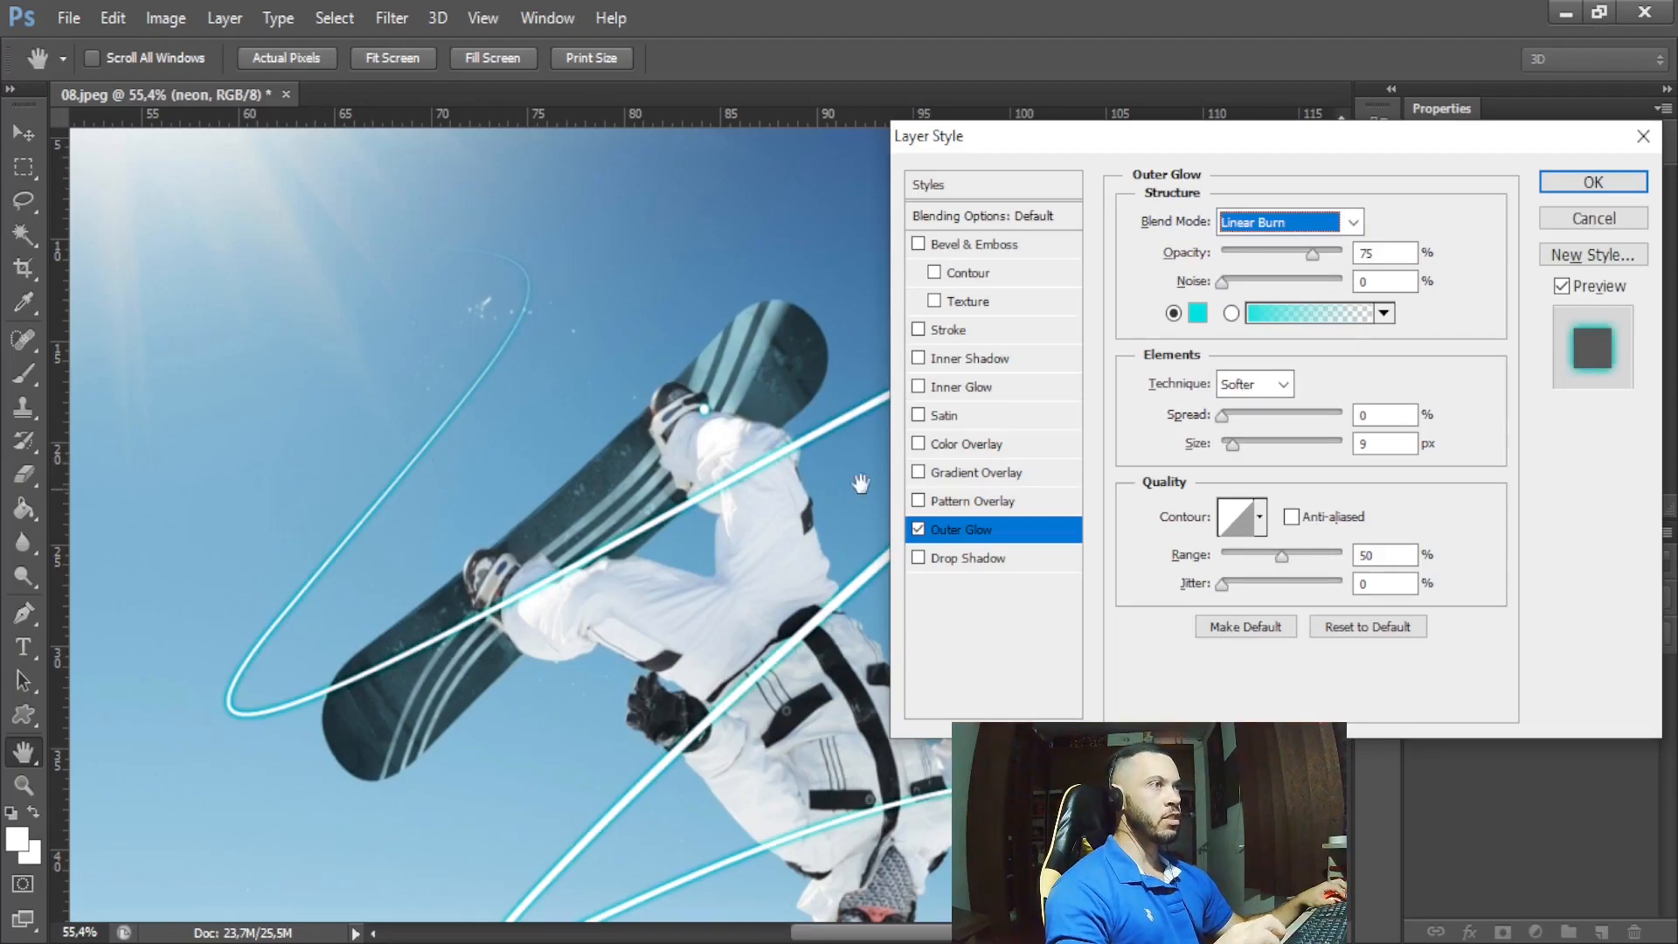
key("Return")
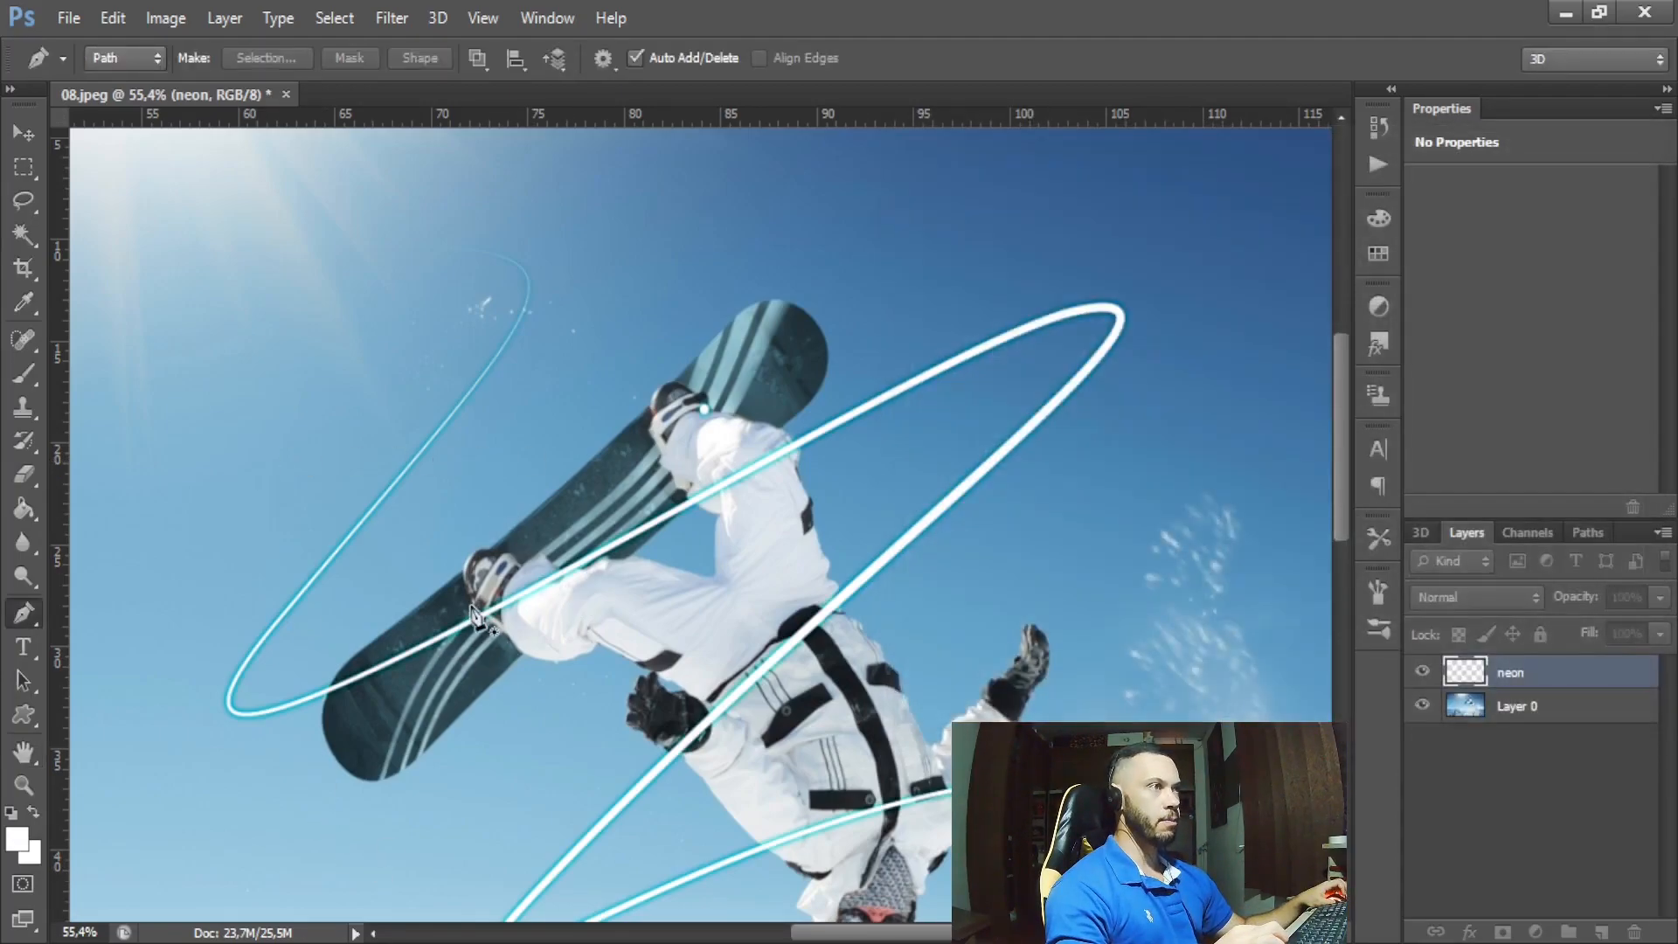
- Reopen the neon layer's Outer Glow settings and set the blend mode to Linear Dodge (Add)
scroll(473, 616, "up", 3)
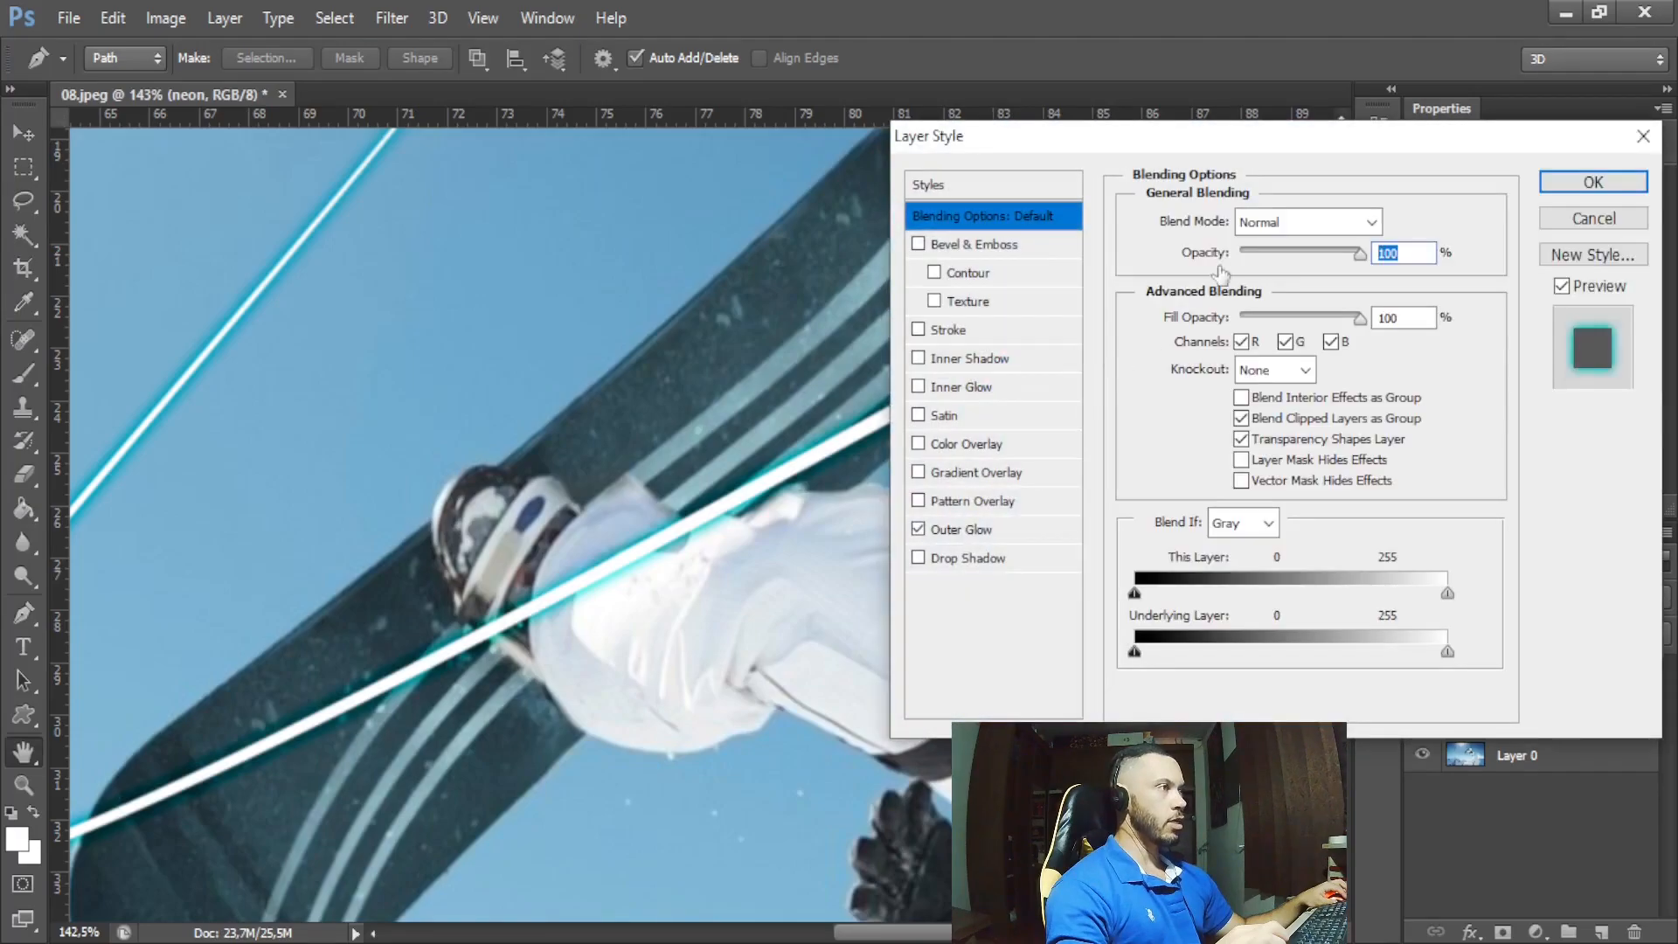
left_click_drag(1267, 153, 1391, 136)
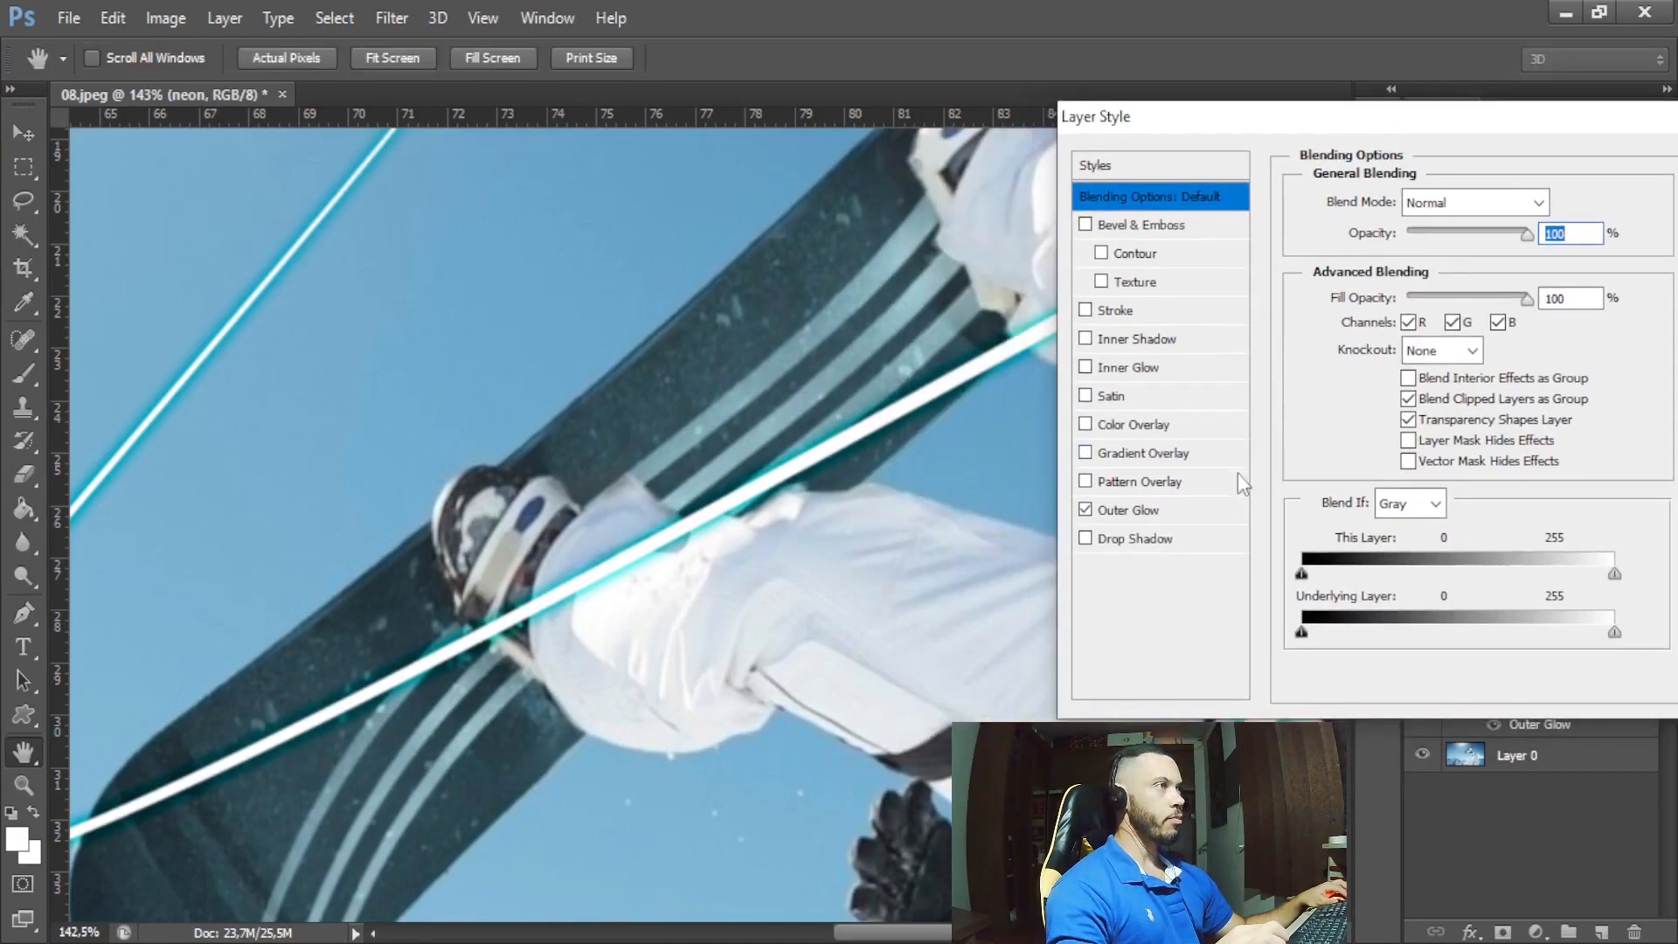
left_click(1184, 508)
left_click(1447, 203)
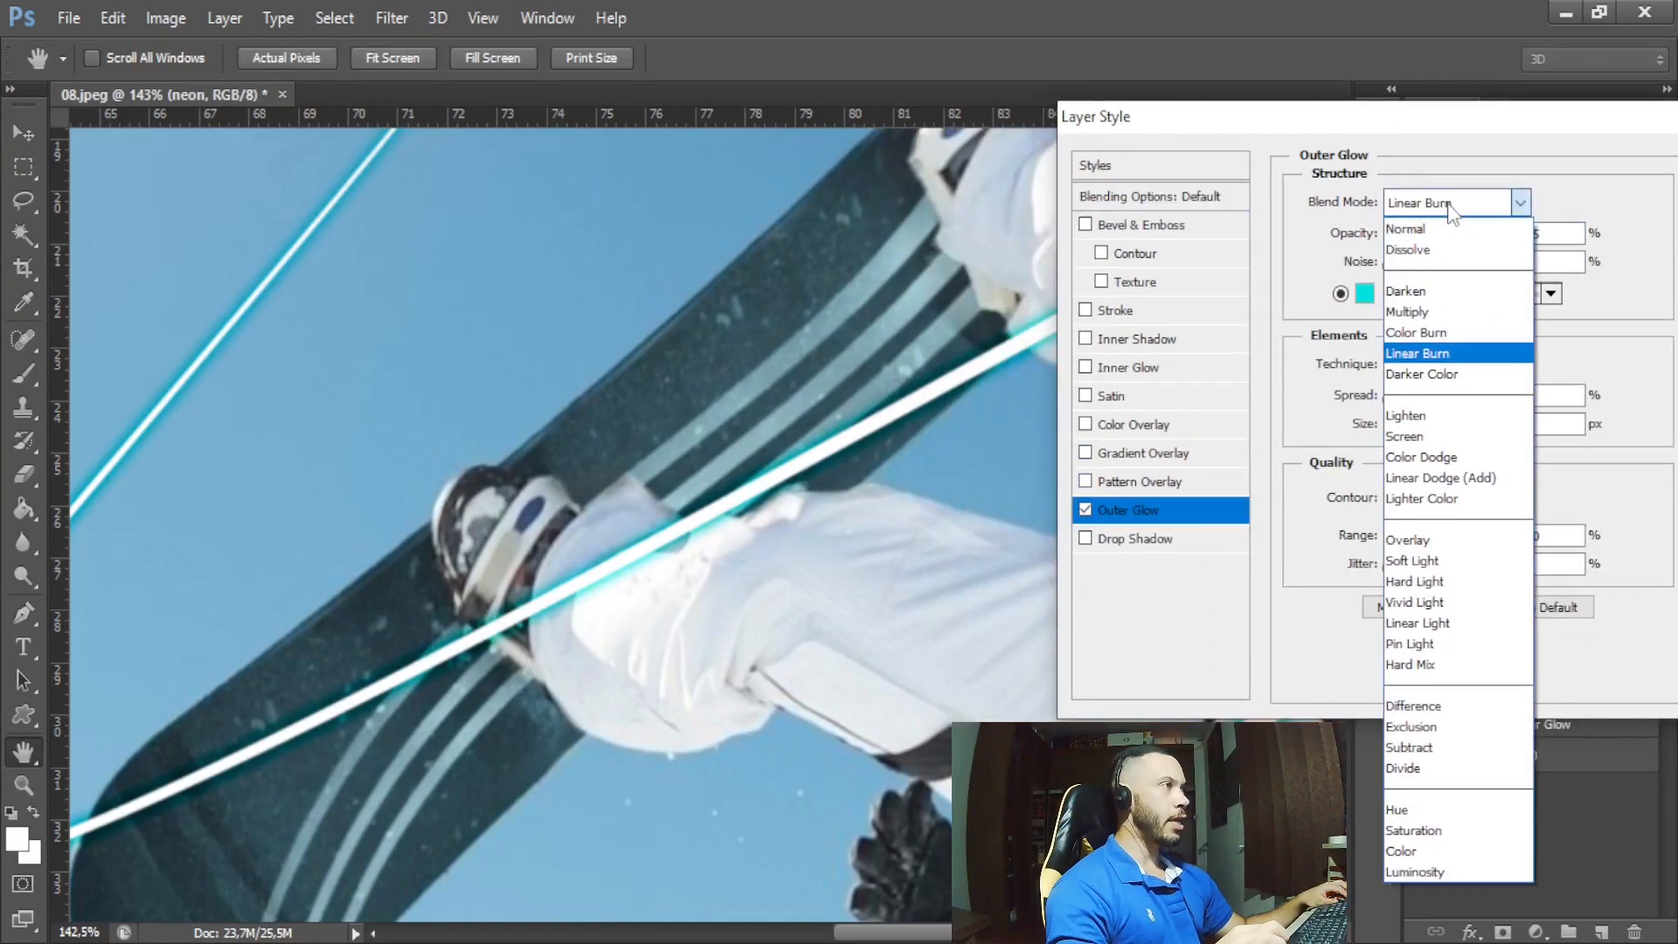
left_click(1436, 479)
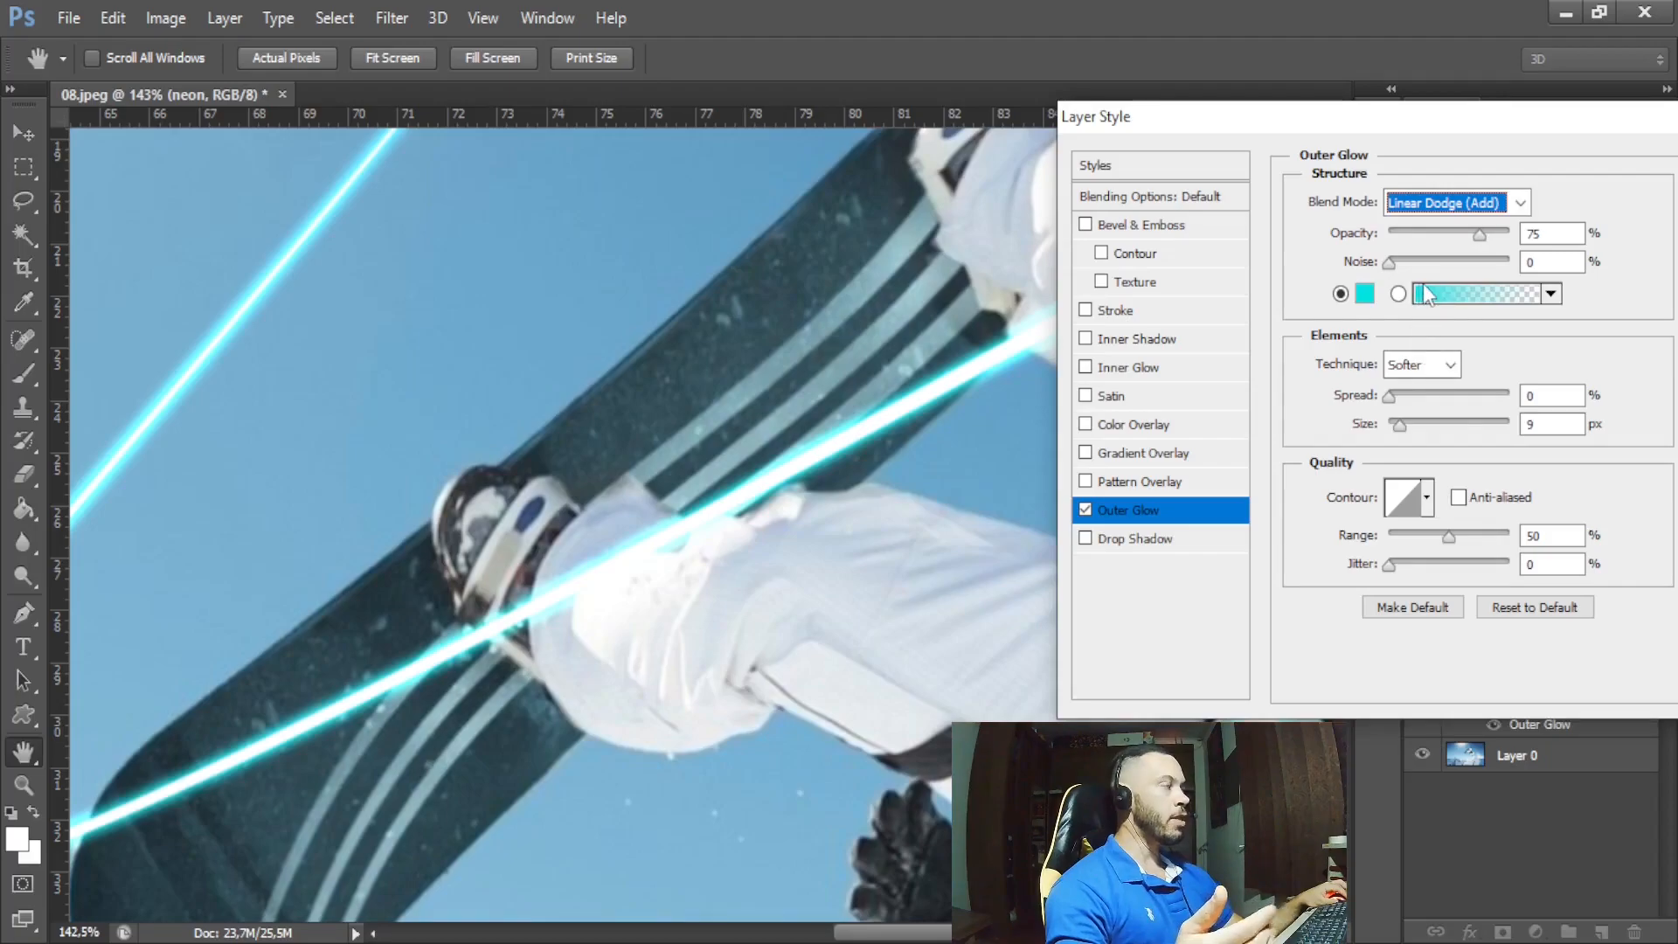
- Set the Outer Glow opacity to 100% and size to 16 px, then apply the style and return to the Pen tool
left_click_drag(1413, 129, 1205, 145)
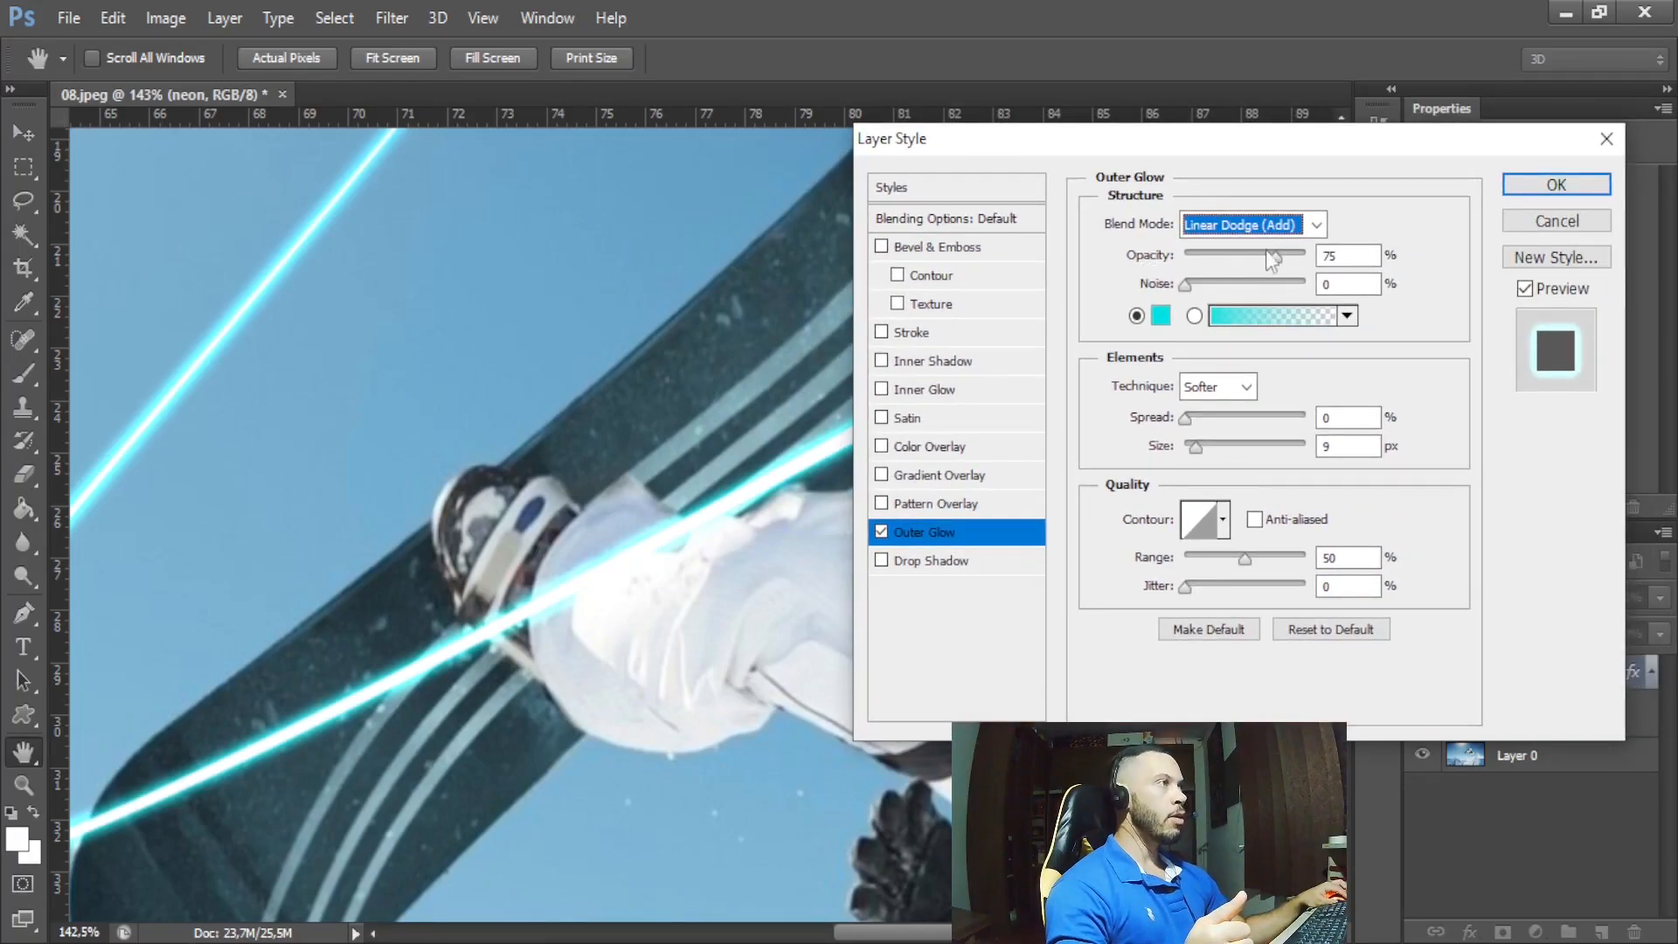
left_click_drag(1272, 257, 1311, 260)
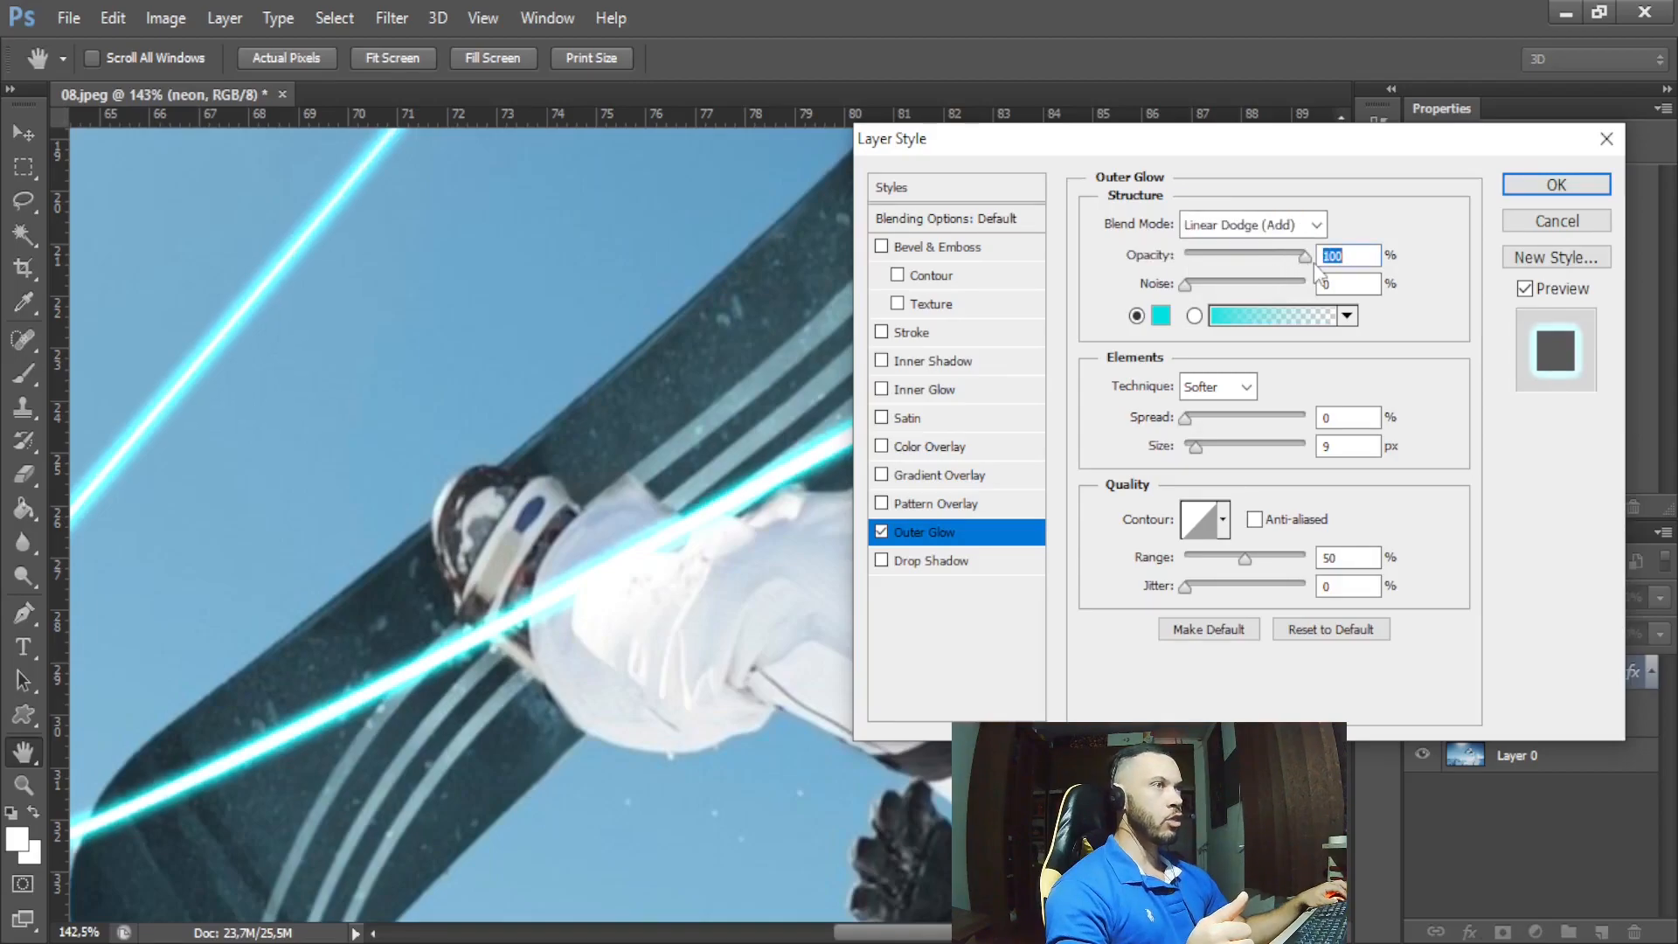
left_click(1314, 444)
key("Up")
key("Up")
key("Up")
key("Up")
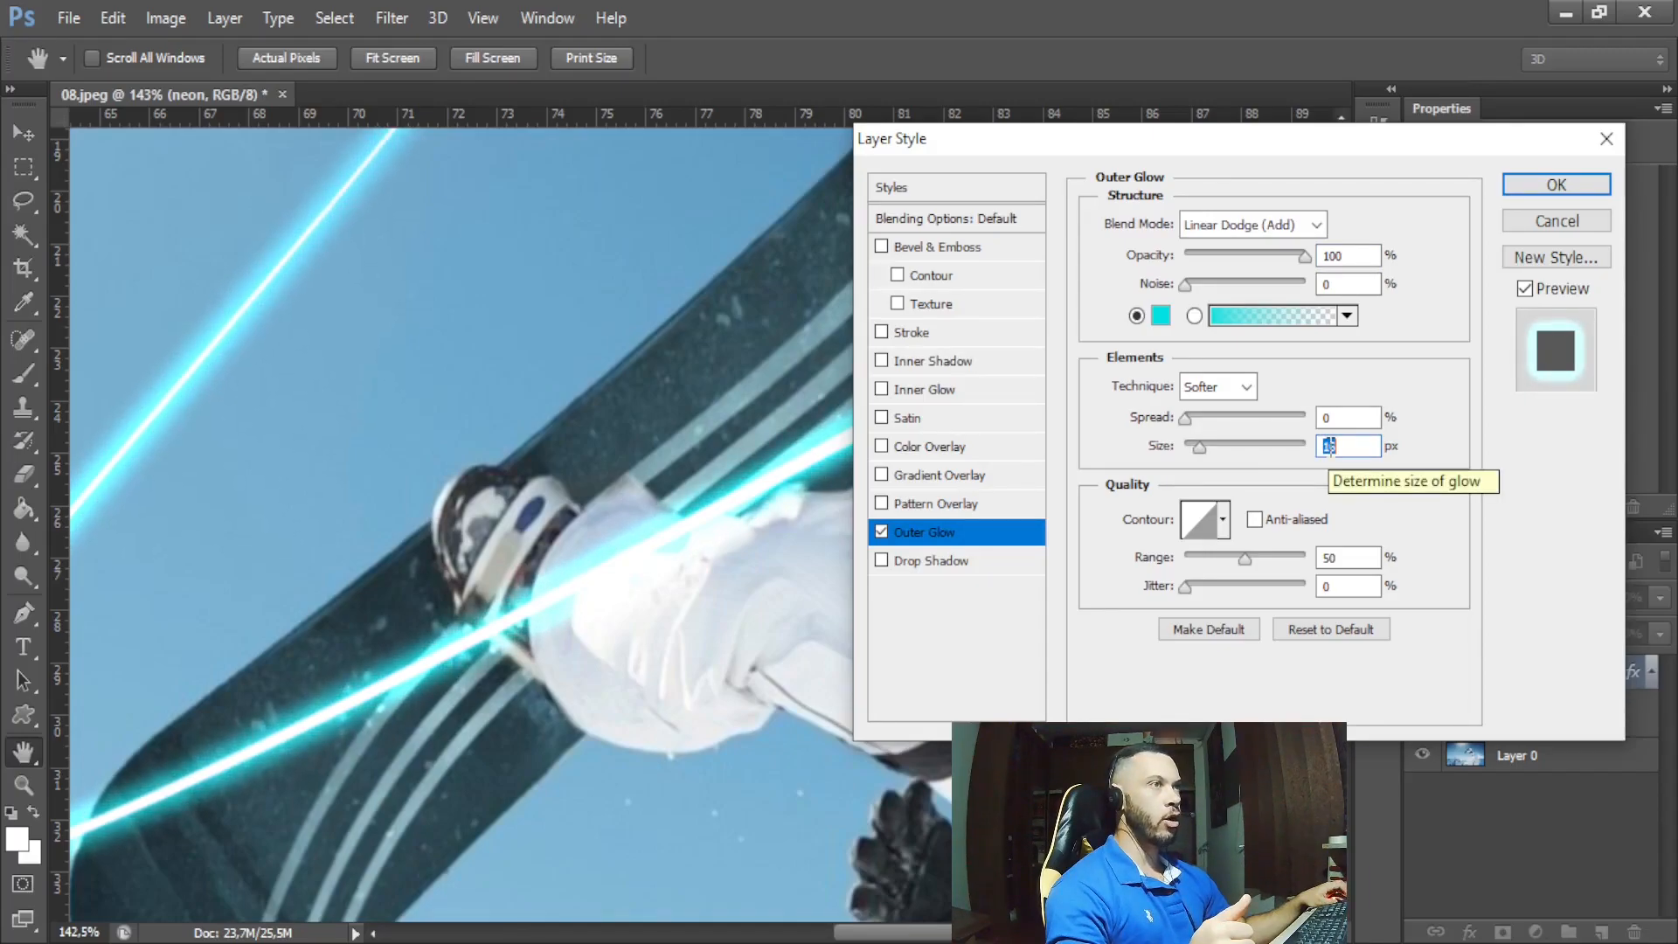
key("Up")
key("Up")
key("Up")
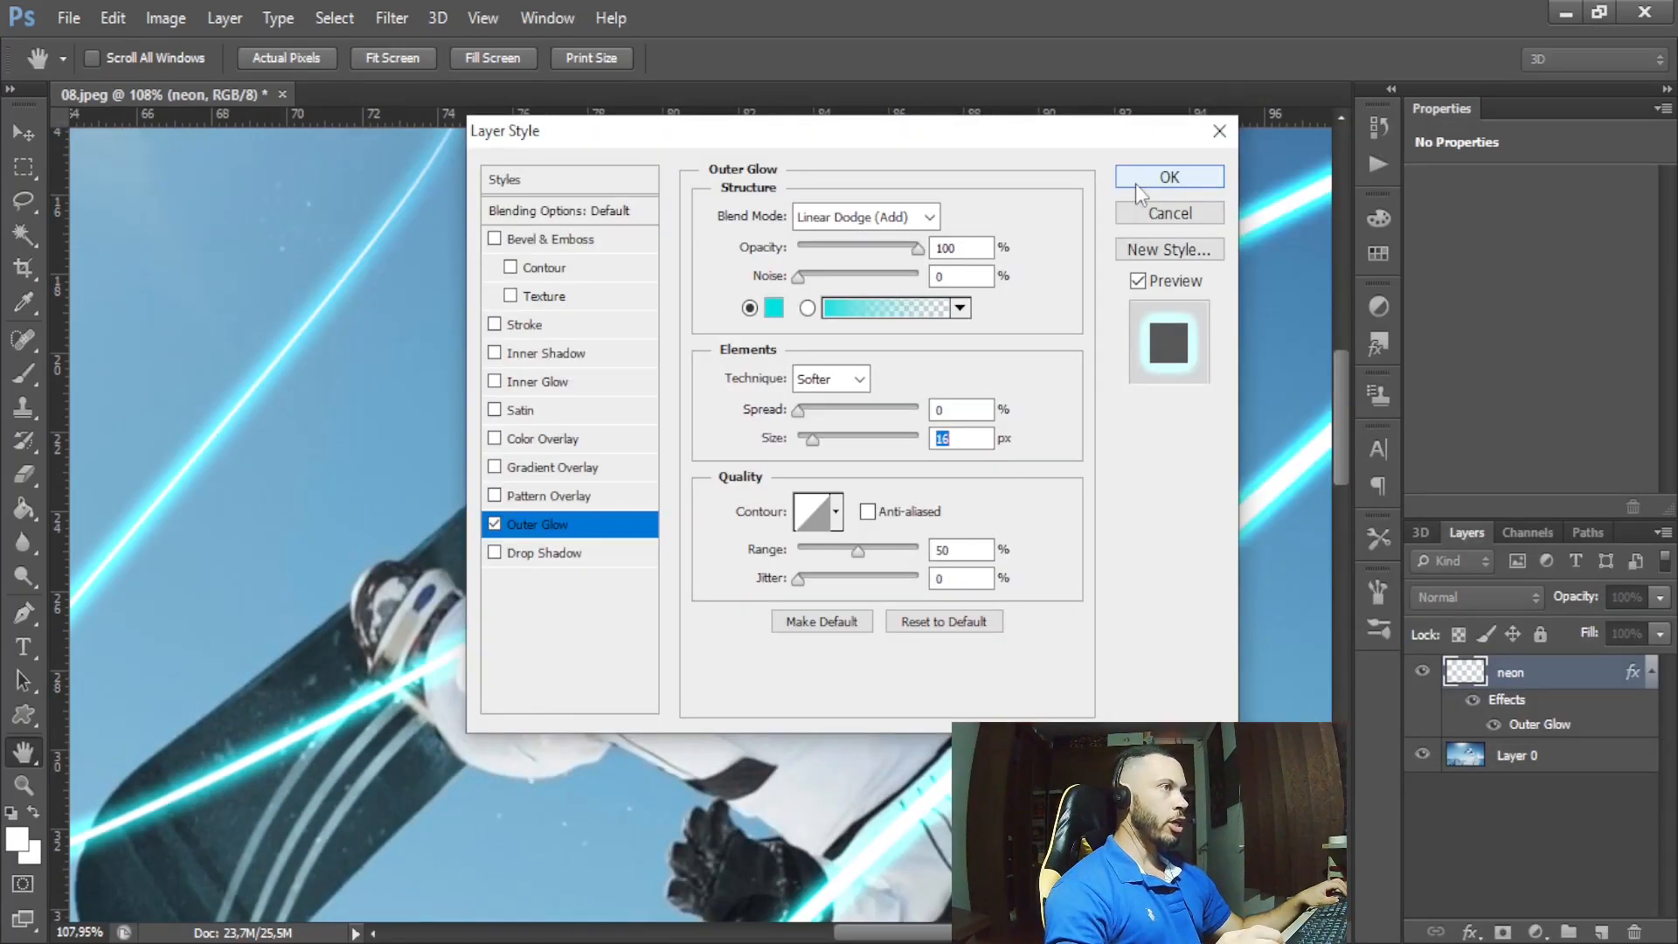
left_click(1170, 176)
key("p")
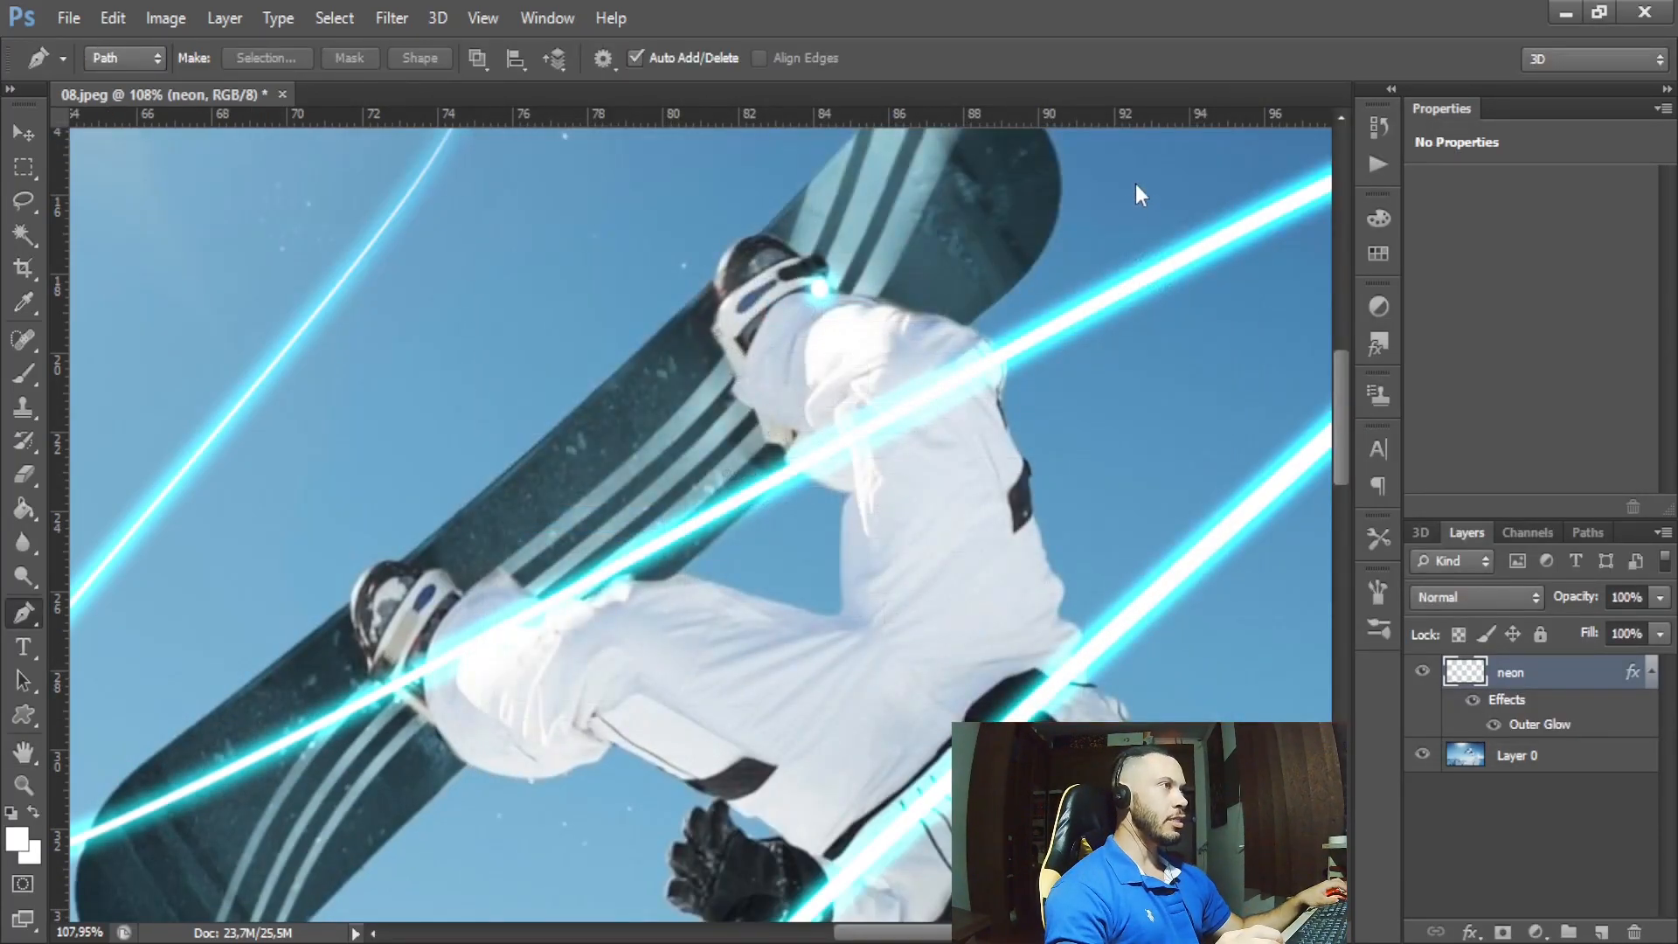
- Add a Color Overlay to the neon layer with the cyan hex color e1e1 (RGB 0, 225, 225)
scroll(1044, 405, "down", 2)
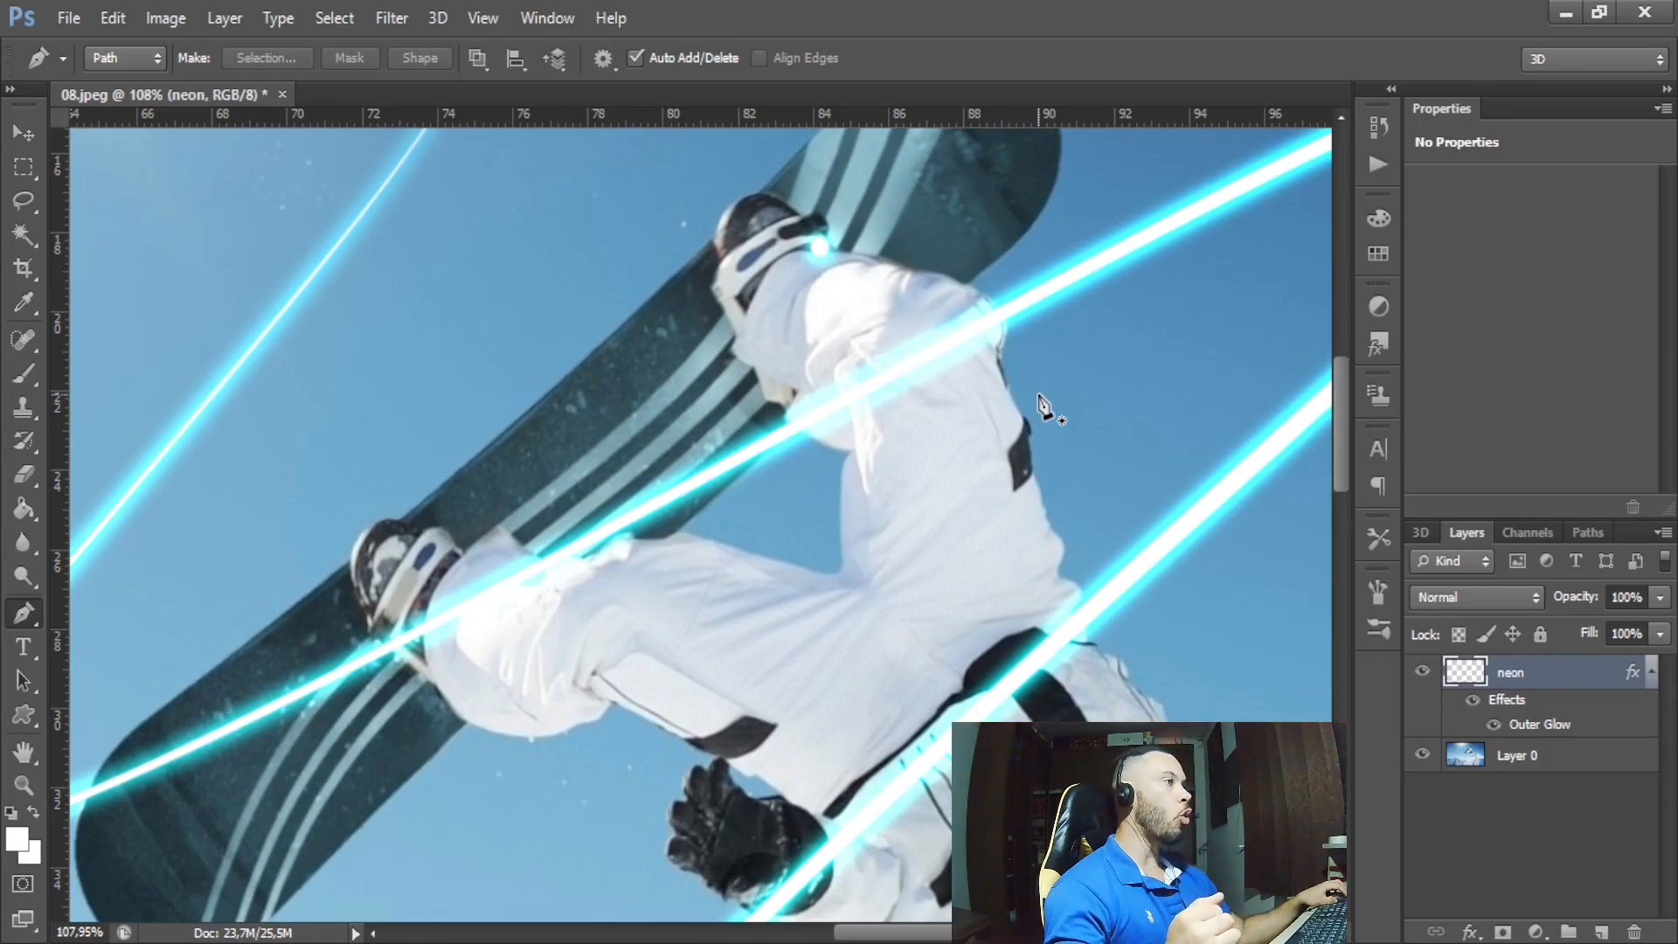
double_click(1633, 688)
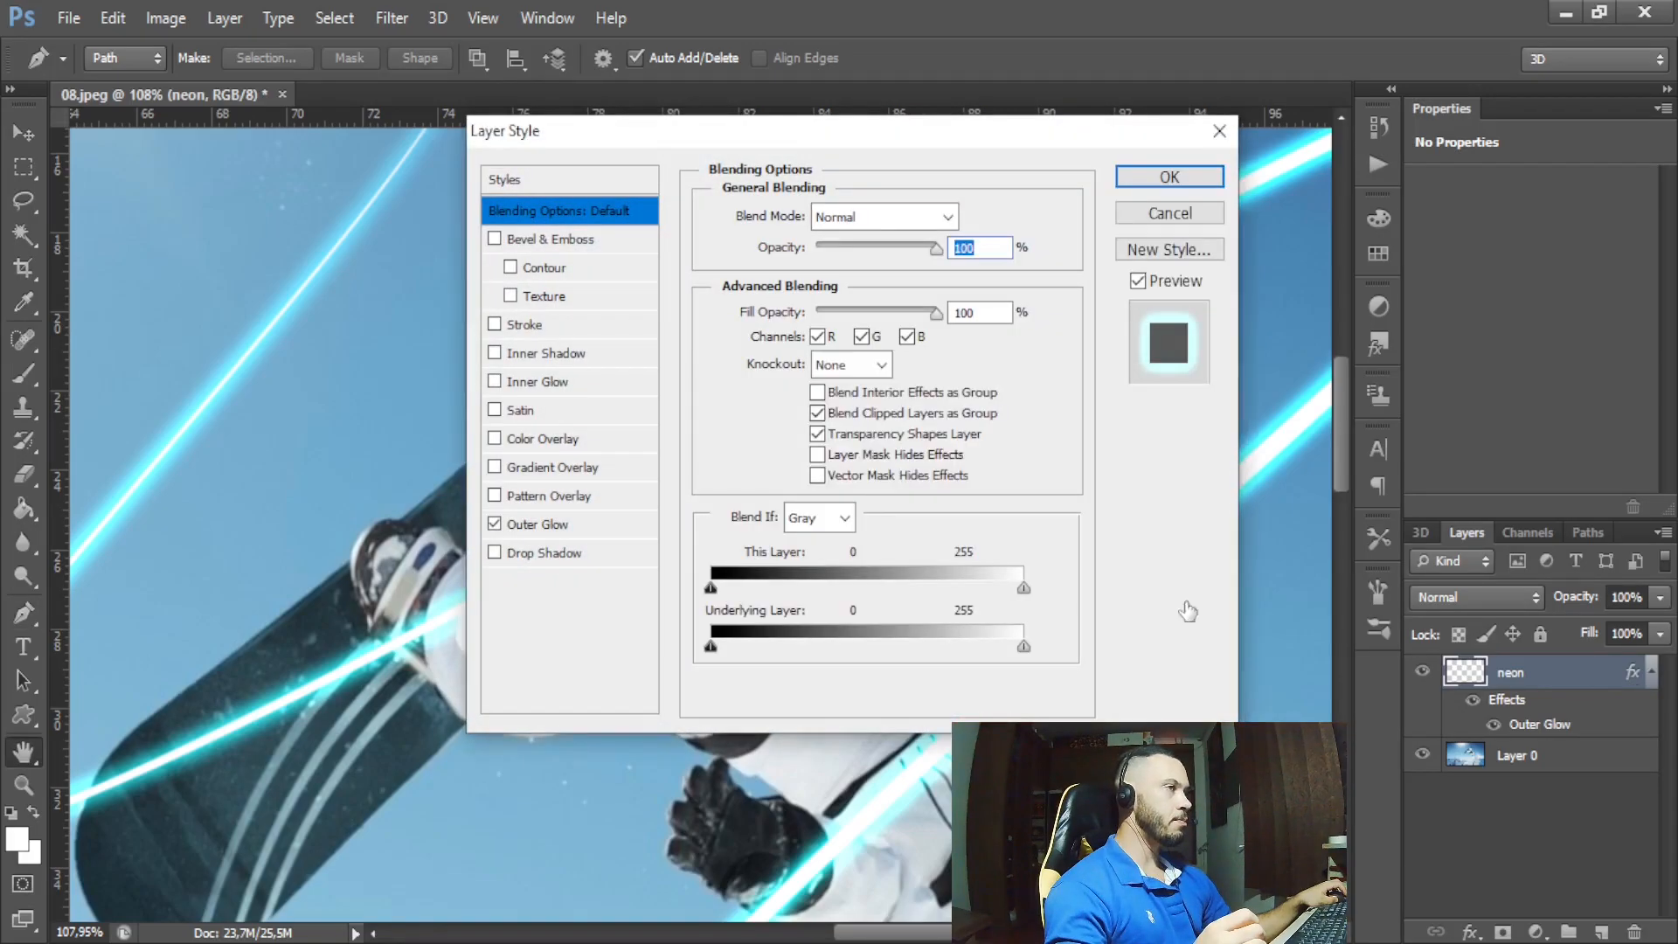
left_click_drag(575, 138, 1251, 170)
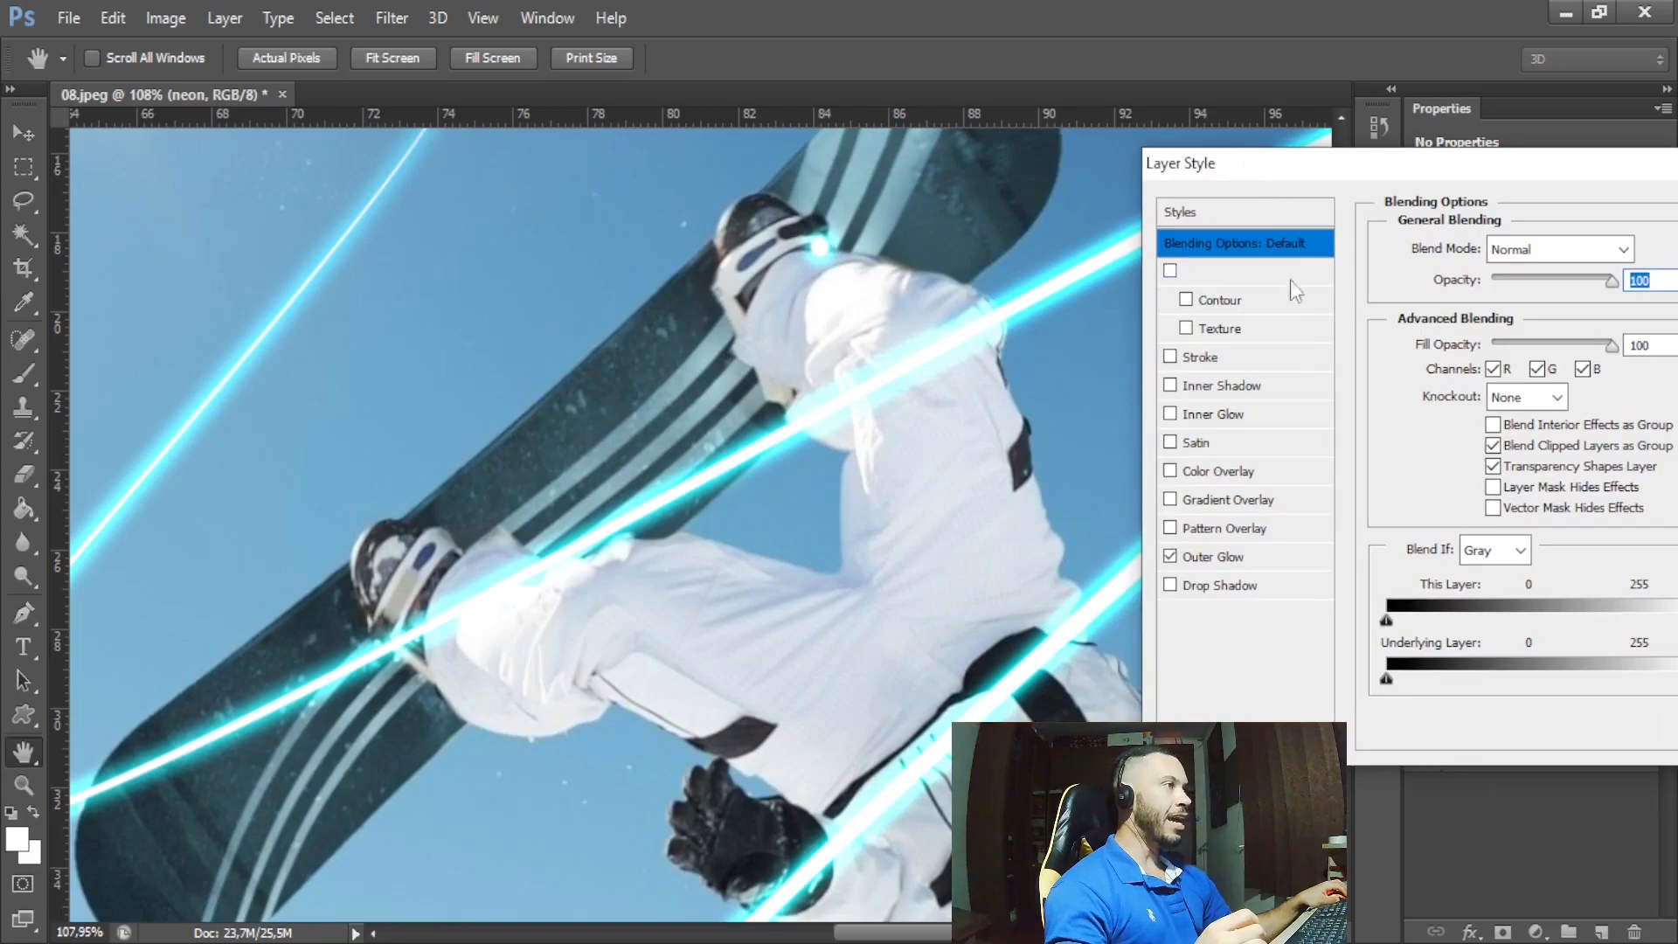
left_click(1241, 476)
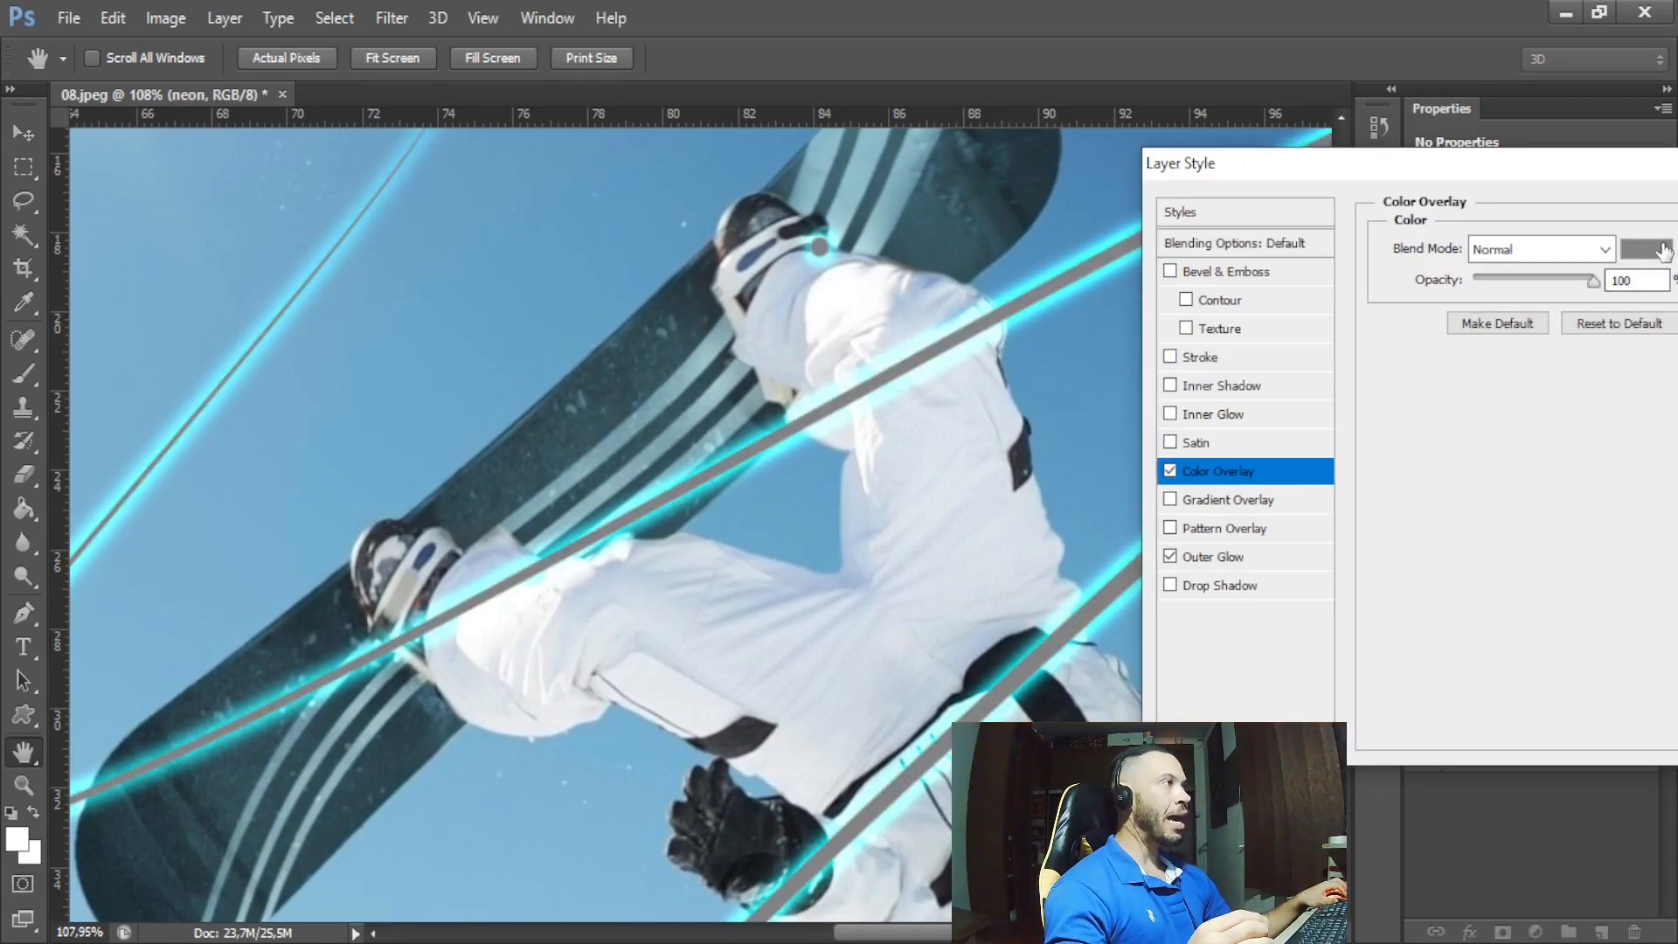
left_click(1647, 250)
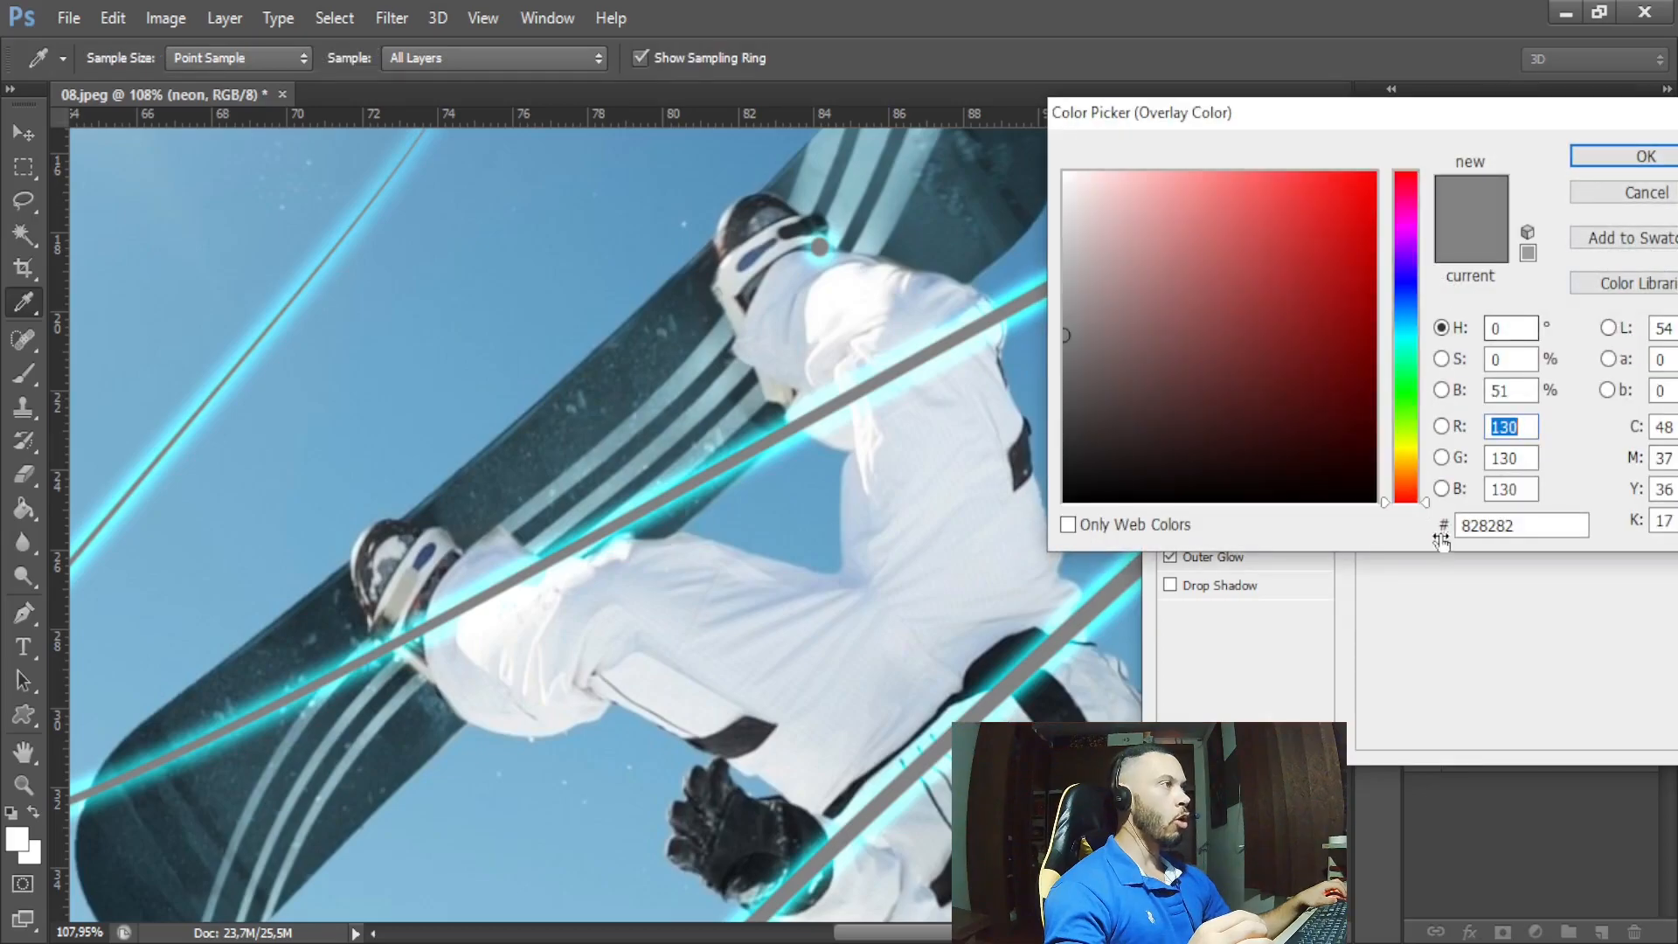
left_click(1521, 528)
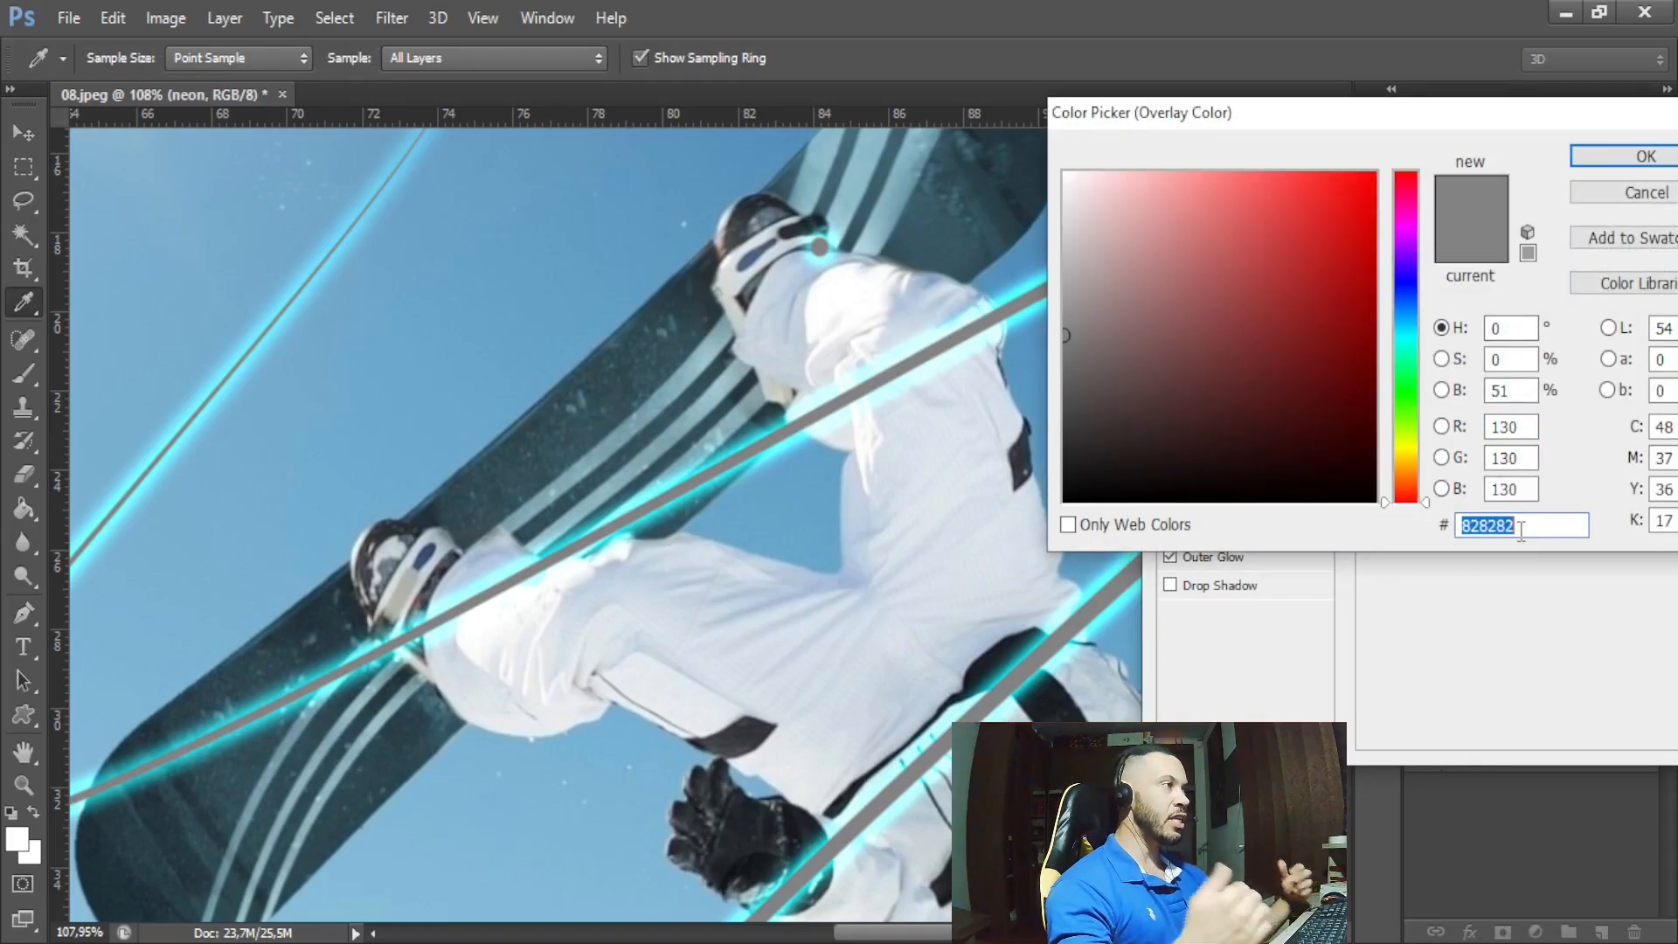
type("e1e1")
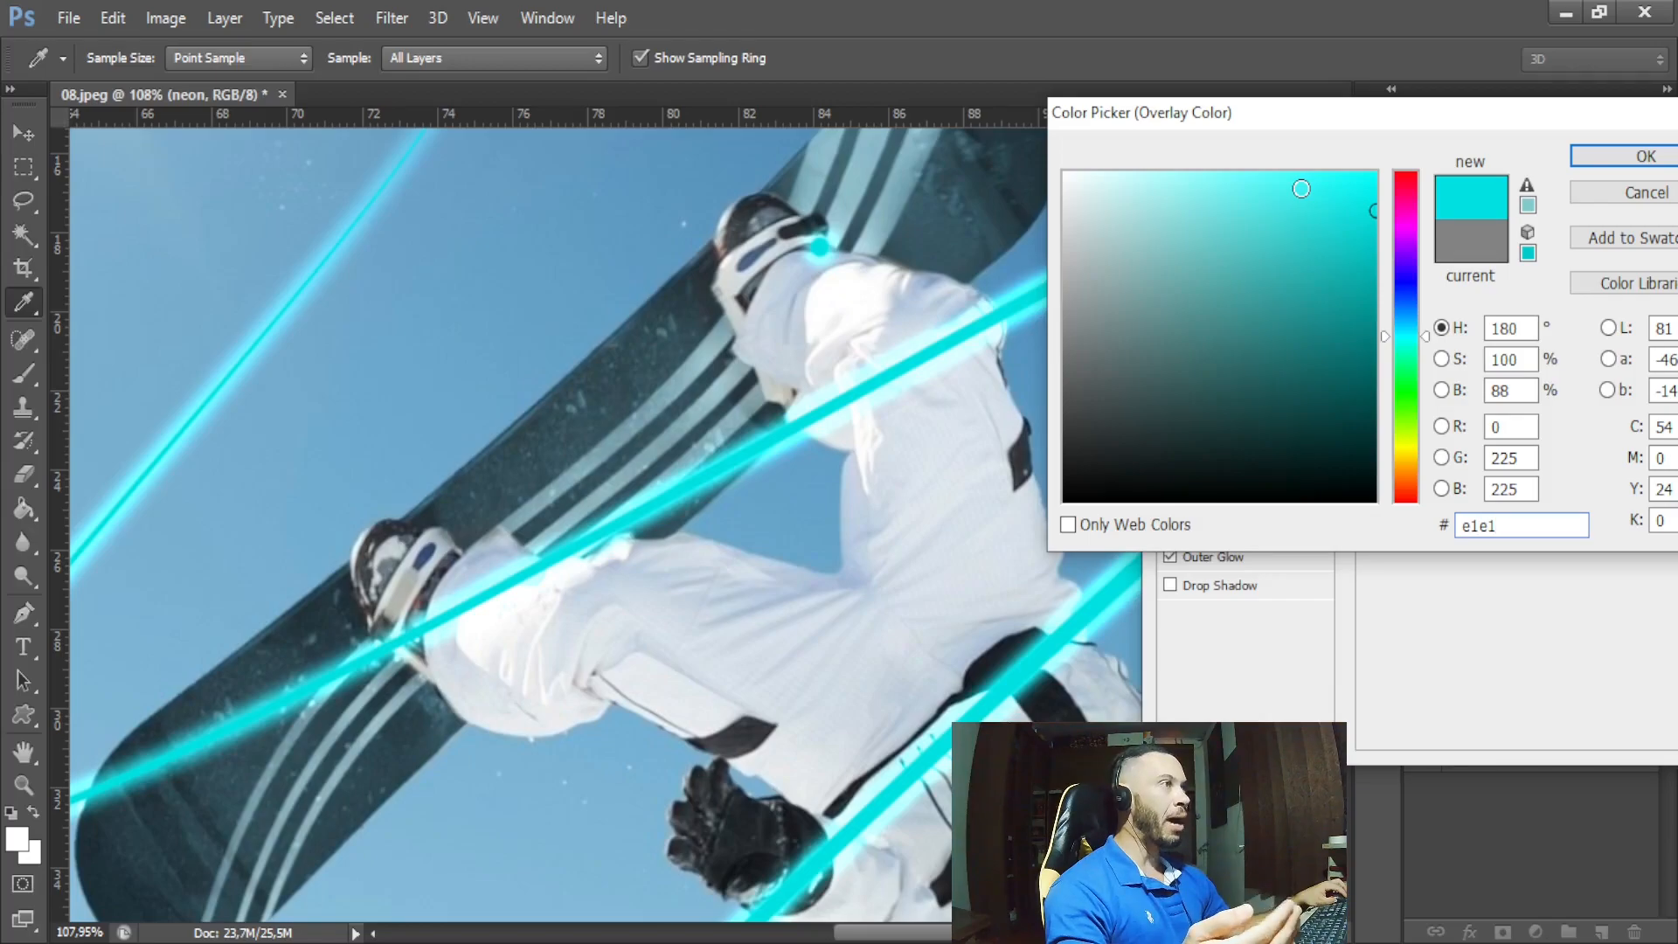
- Try lighter and more saturated cyan shades for the Color Overlay, settle on 25f4f4, and apply the layer style
left_click(1271, 177)
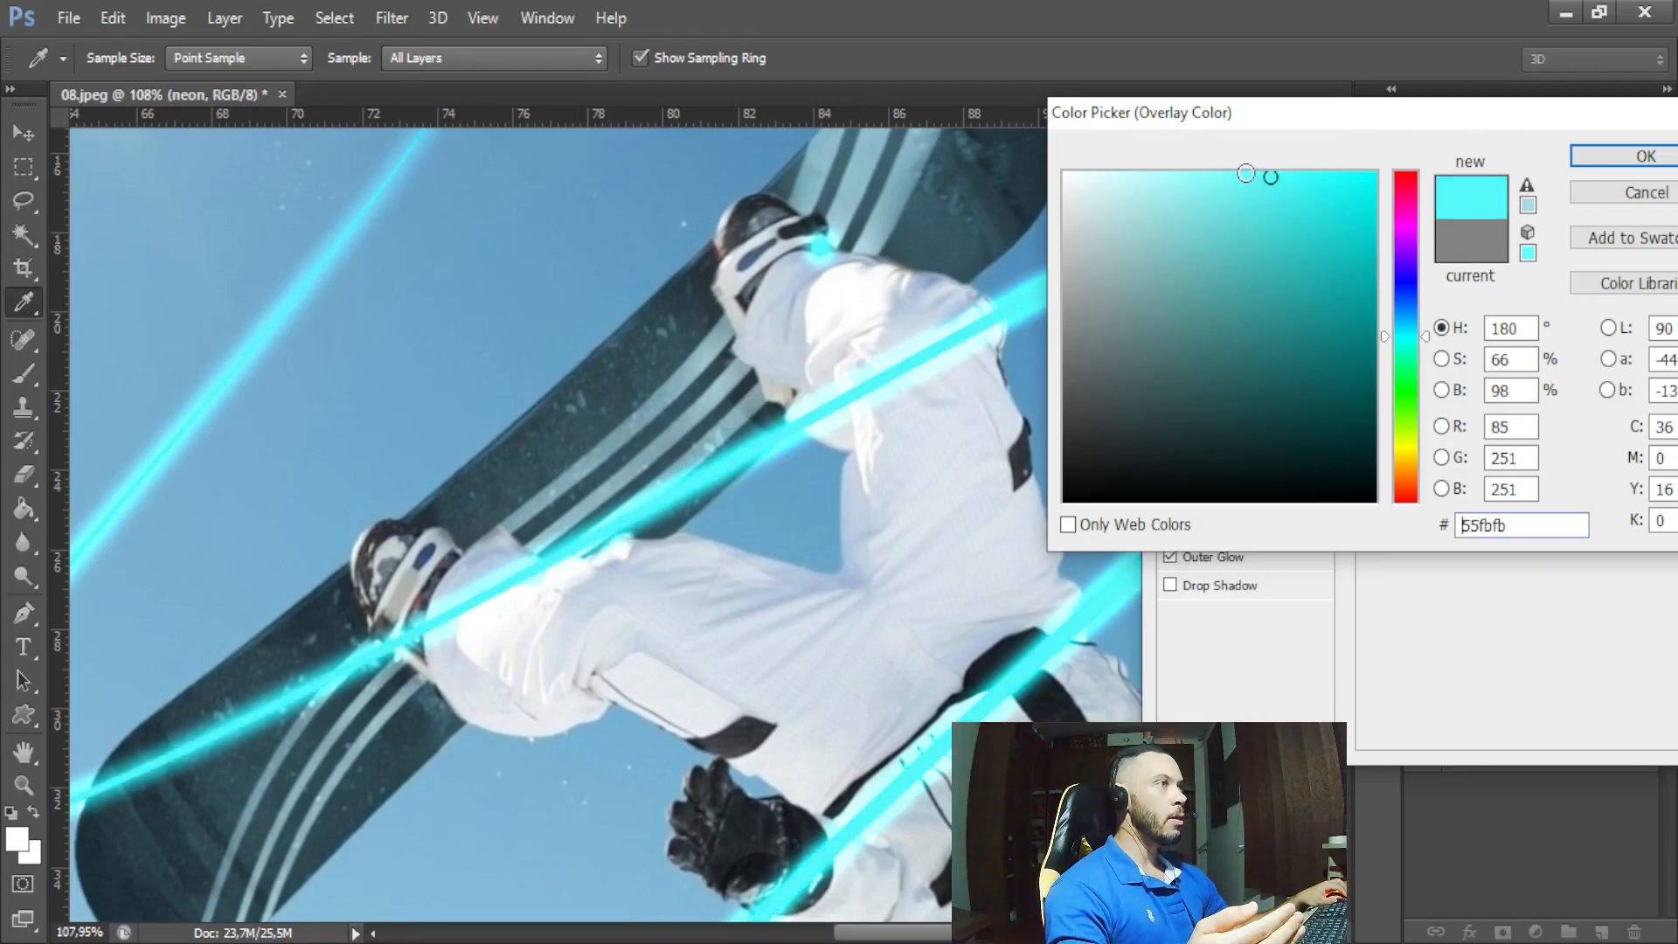
left_click(1227, 174)
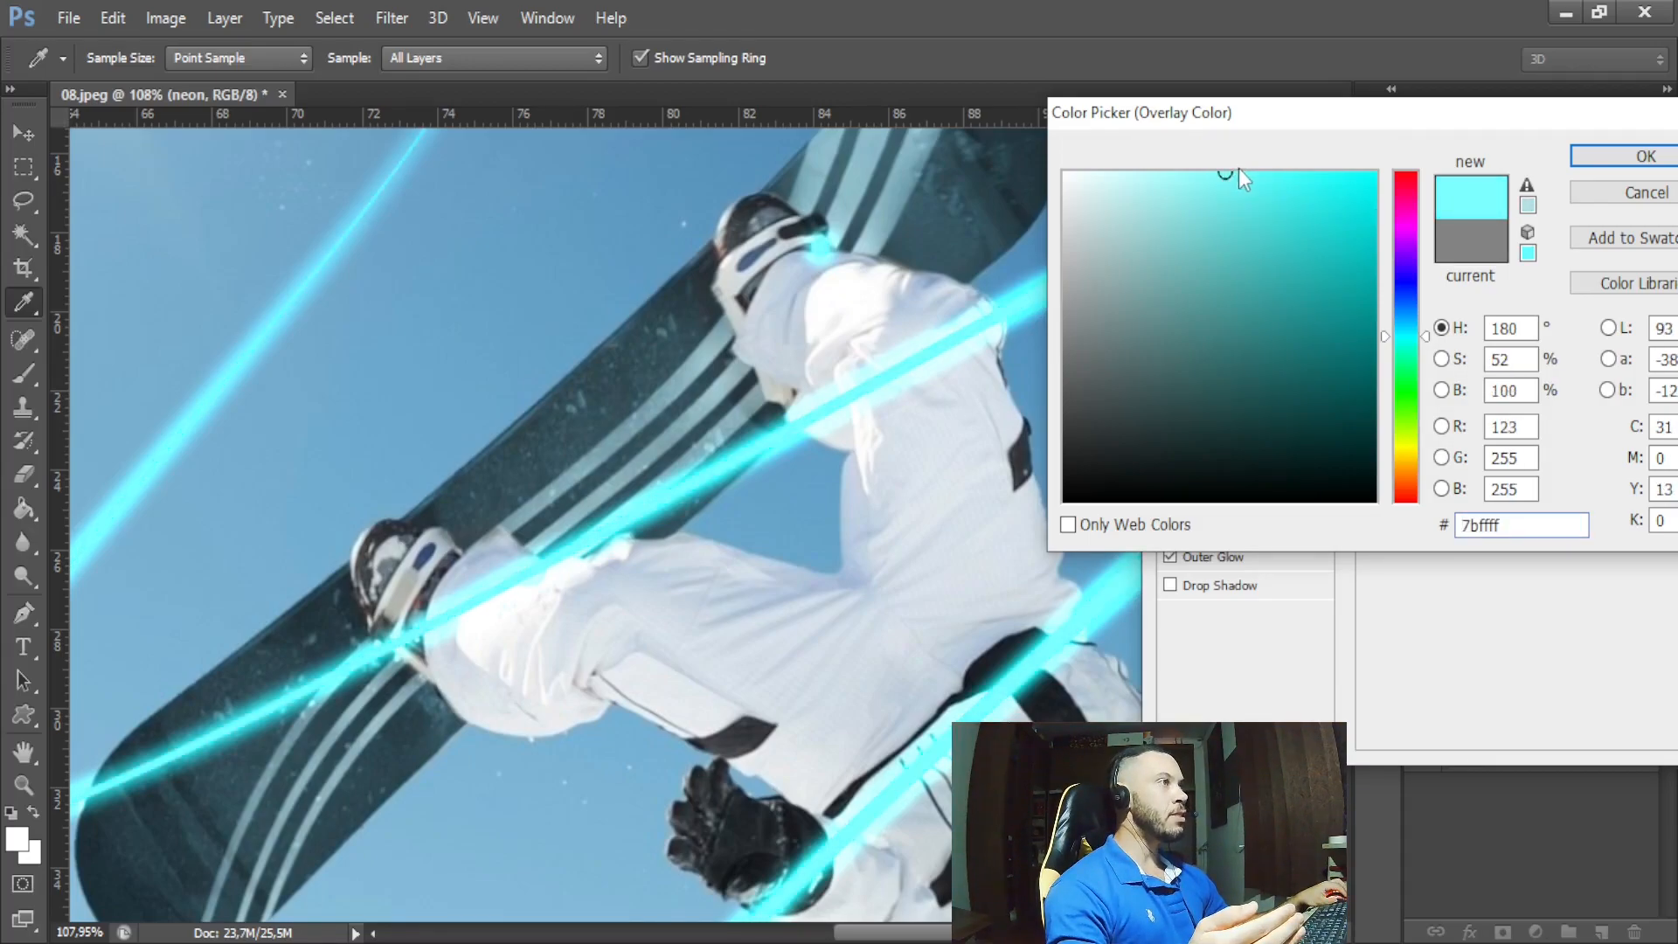
left_click(1305, 176)
left_click(1320, 178)
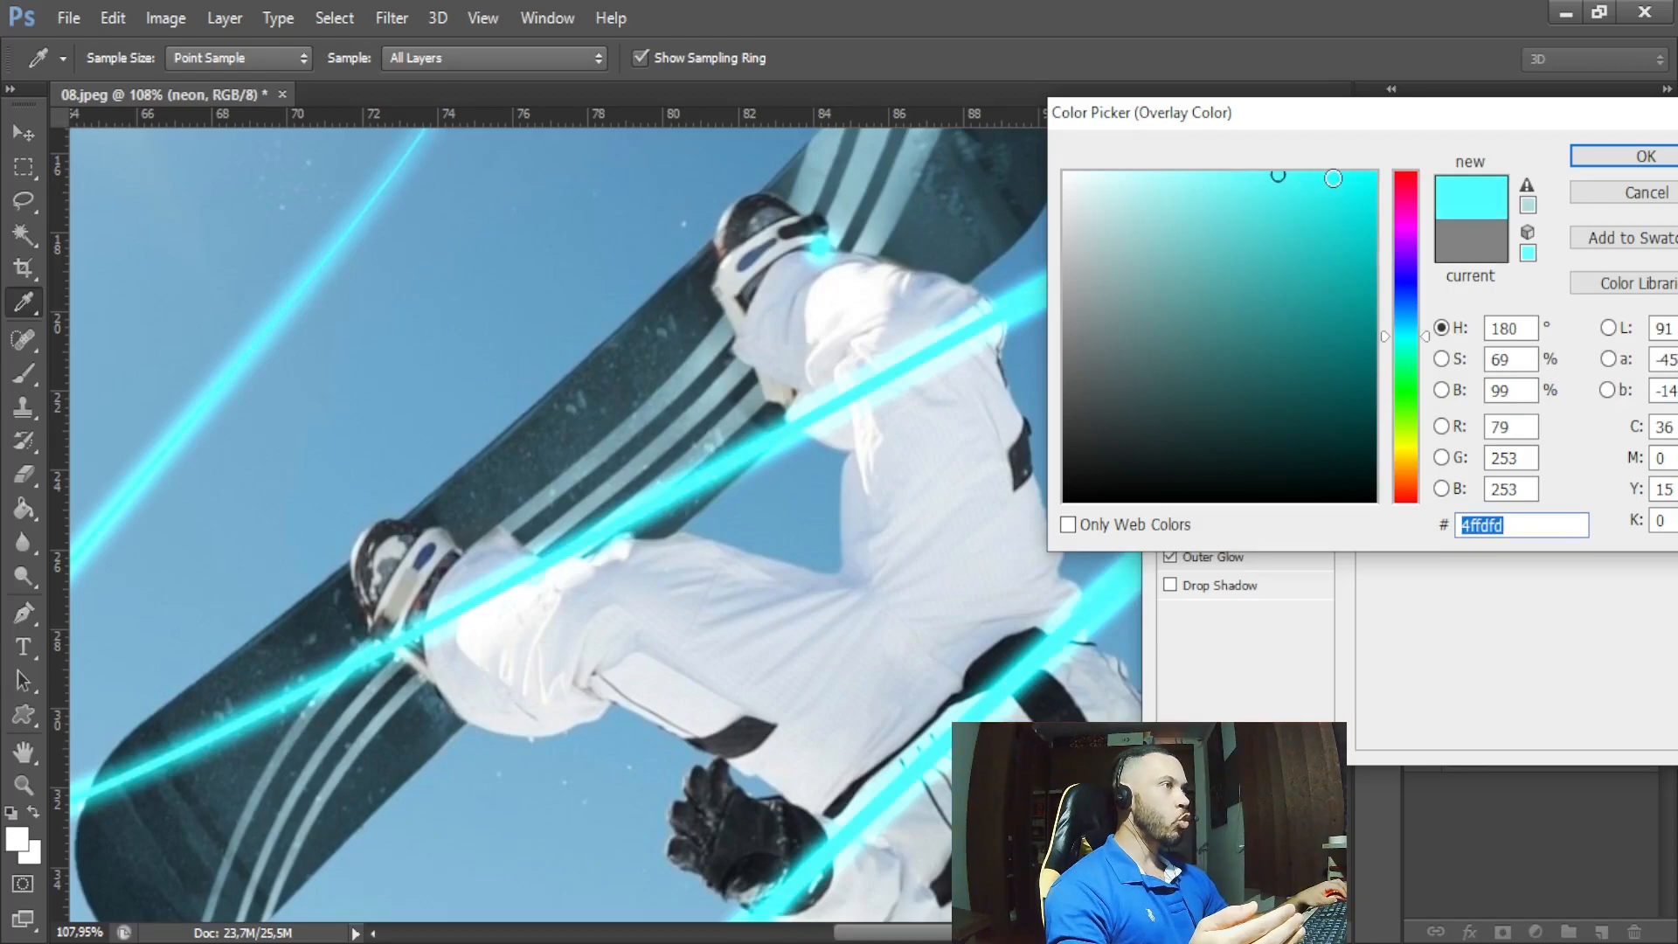
left_click(1358, 178)
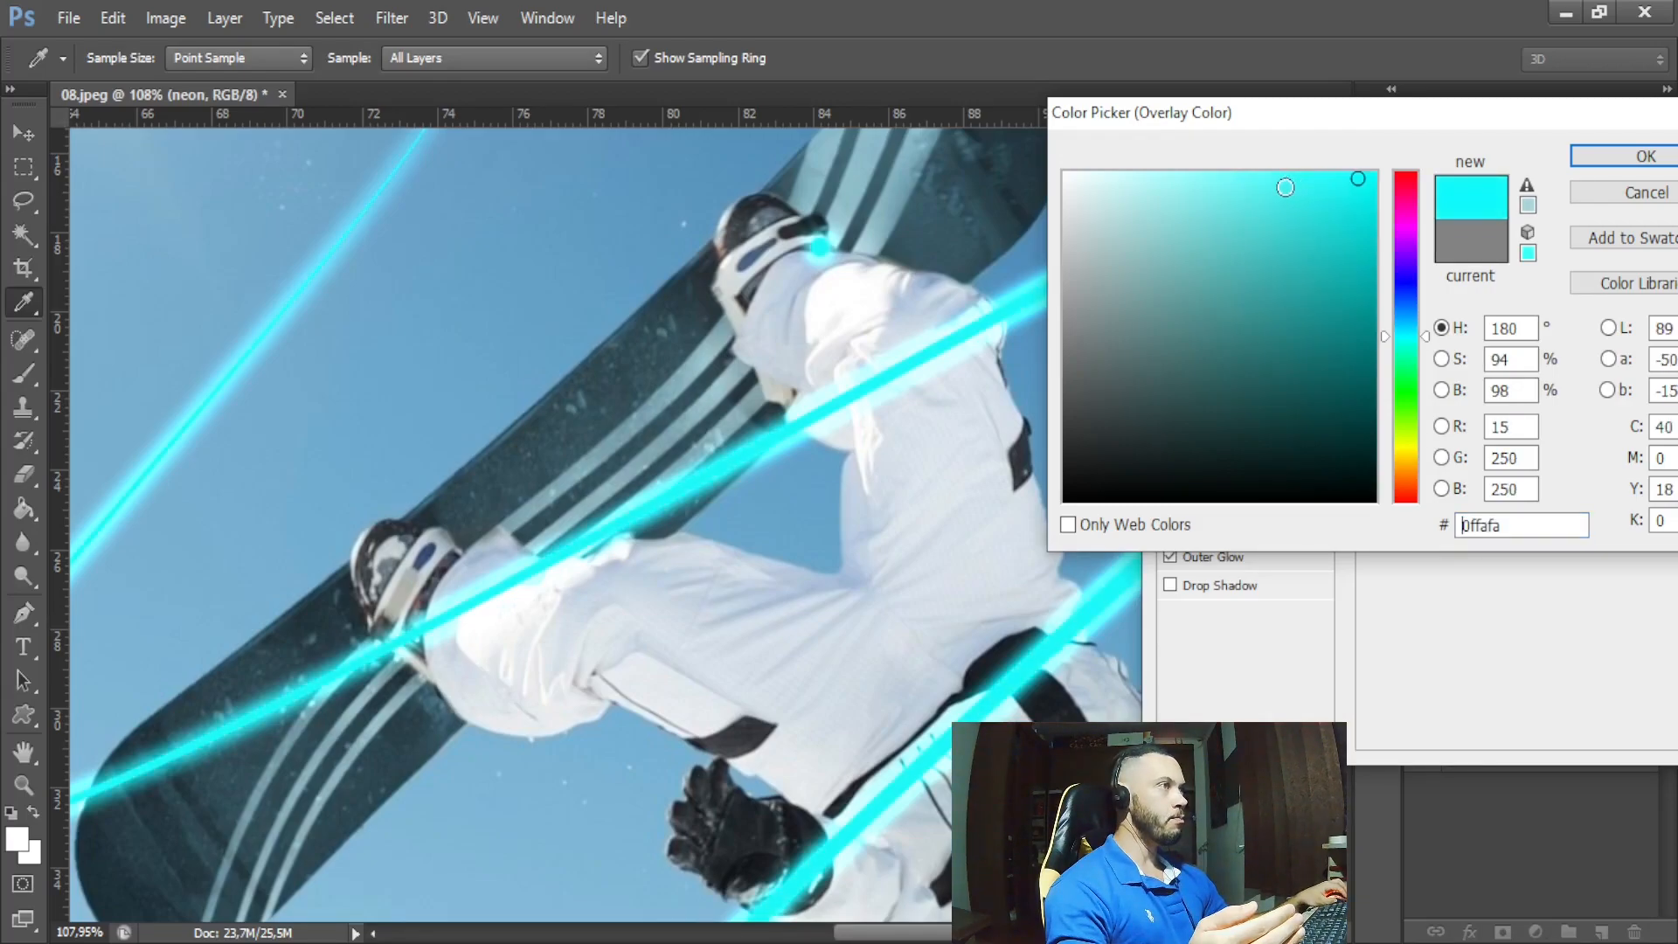
left_click(1215, 187)
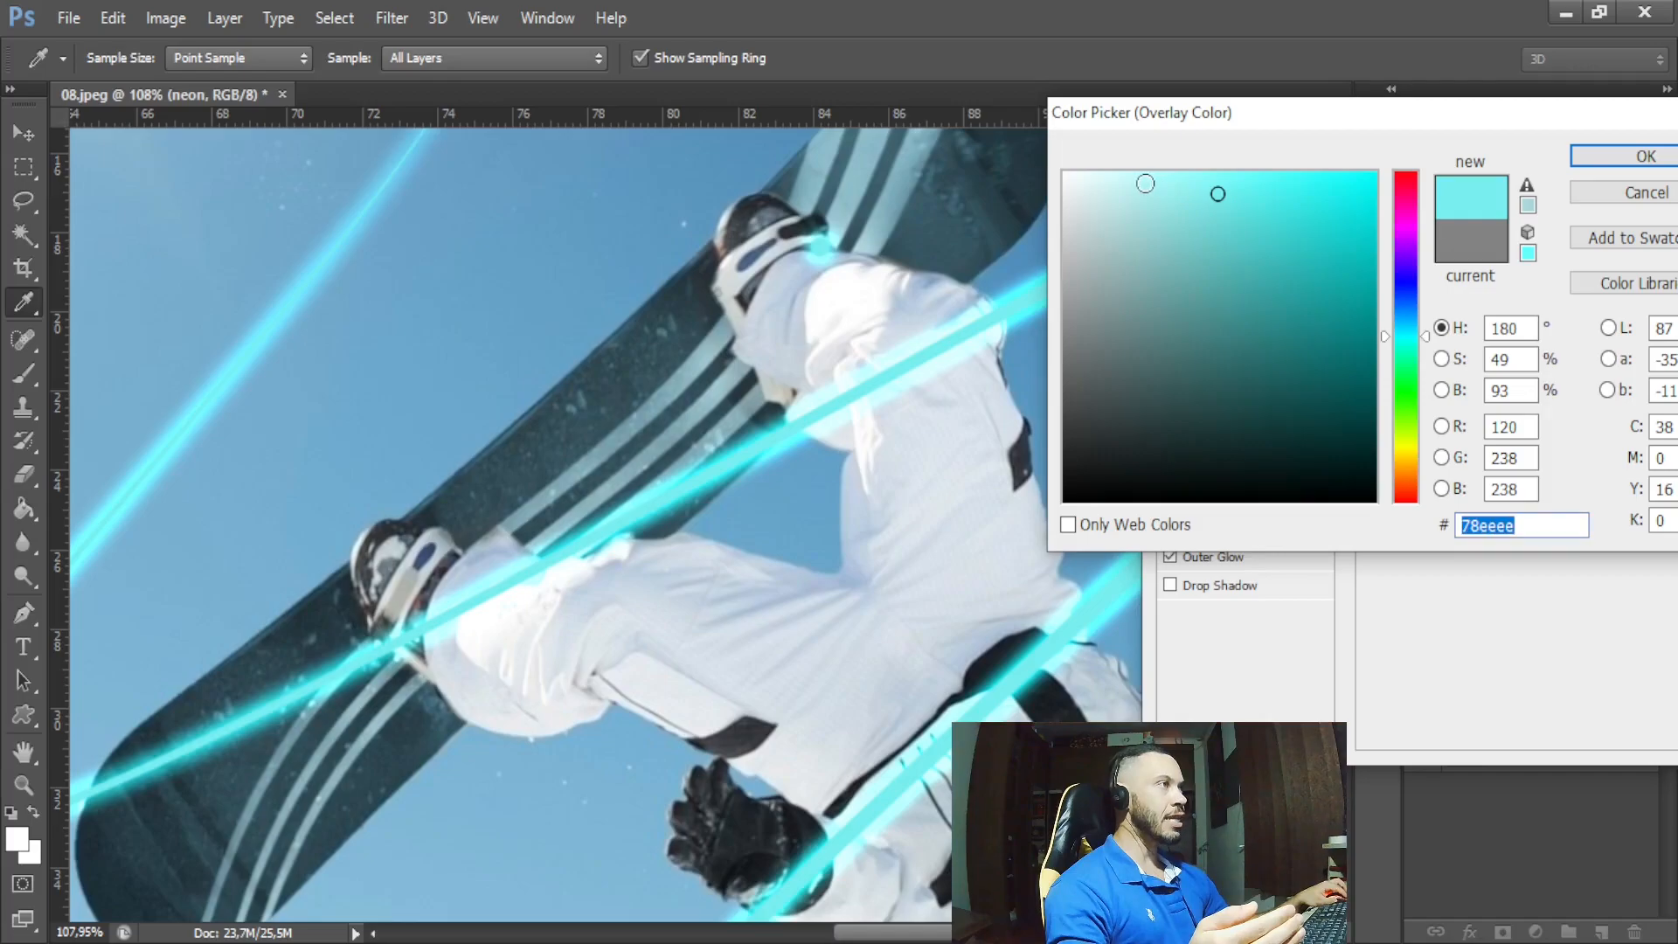
left_click(1168, 185)
left_click(1225, 180)
left_click(1309, 189)
left_click(1330, 185)
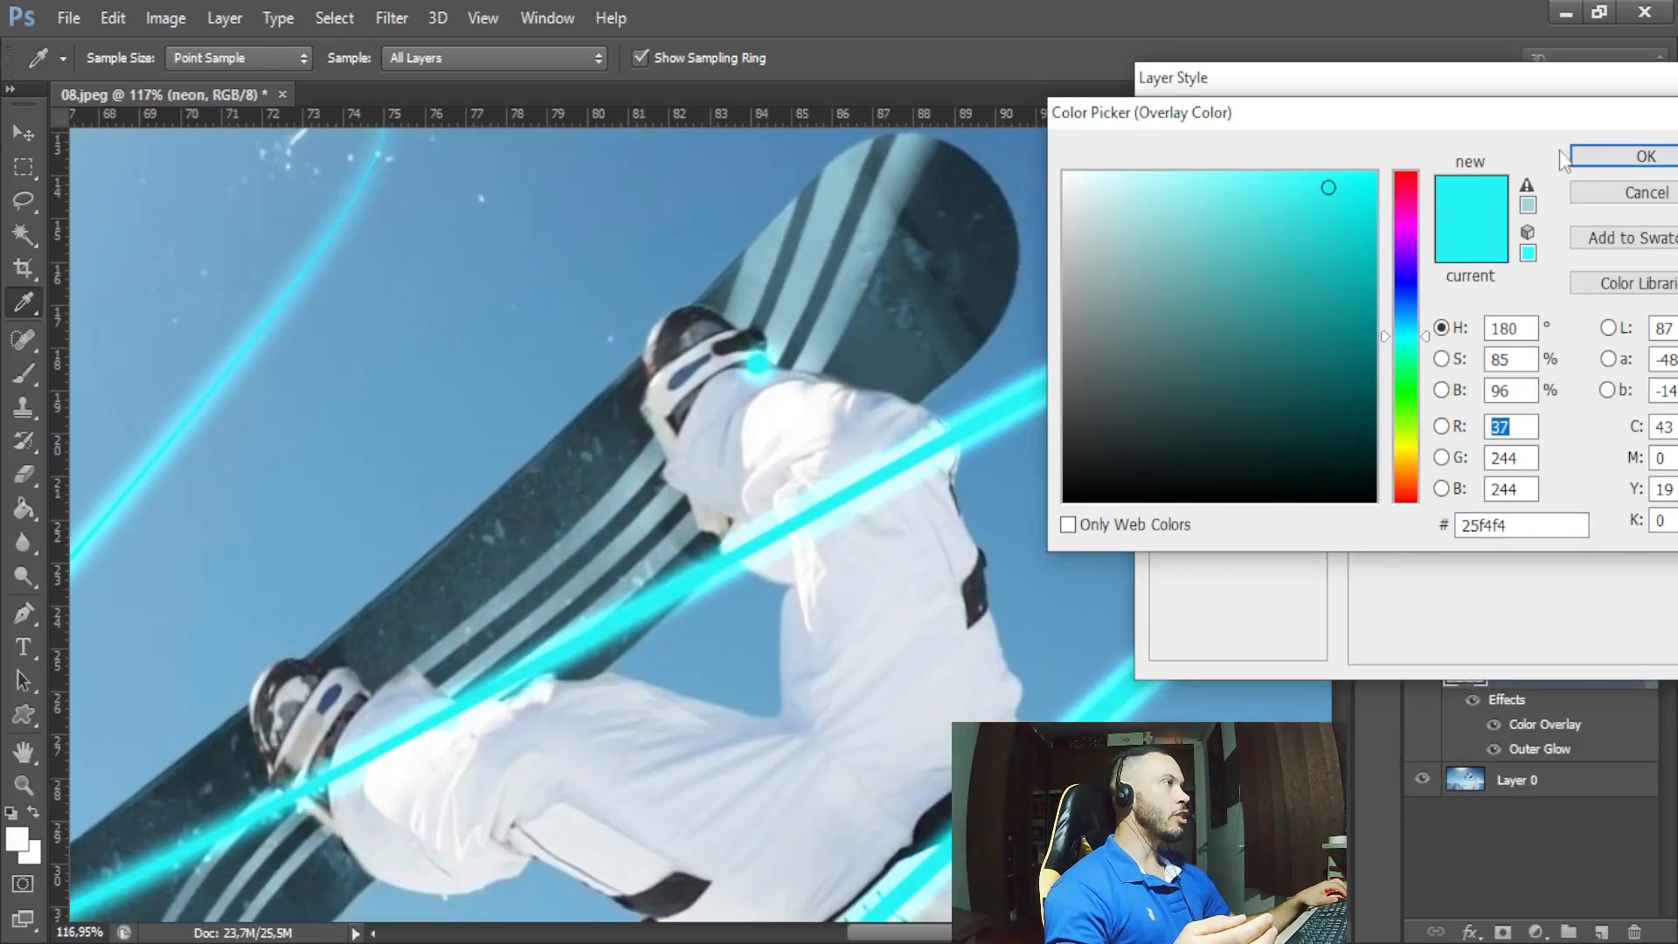
left_click(1637, 157)
left_click(1392, 169)
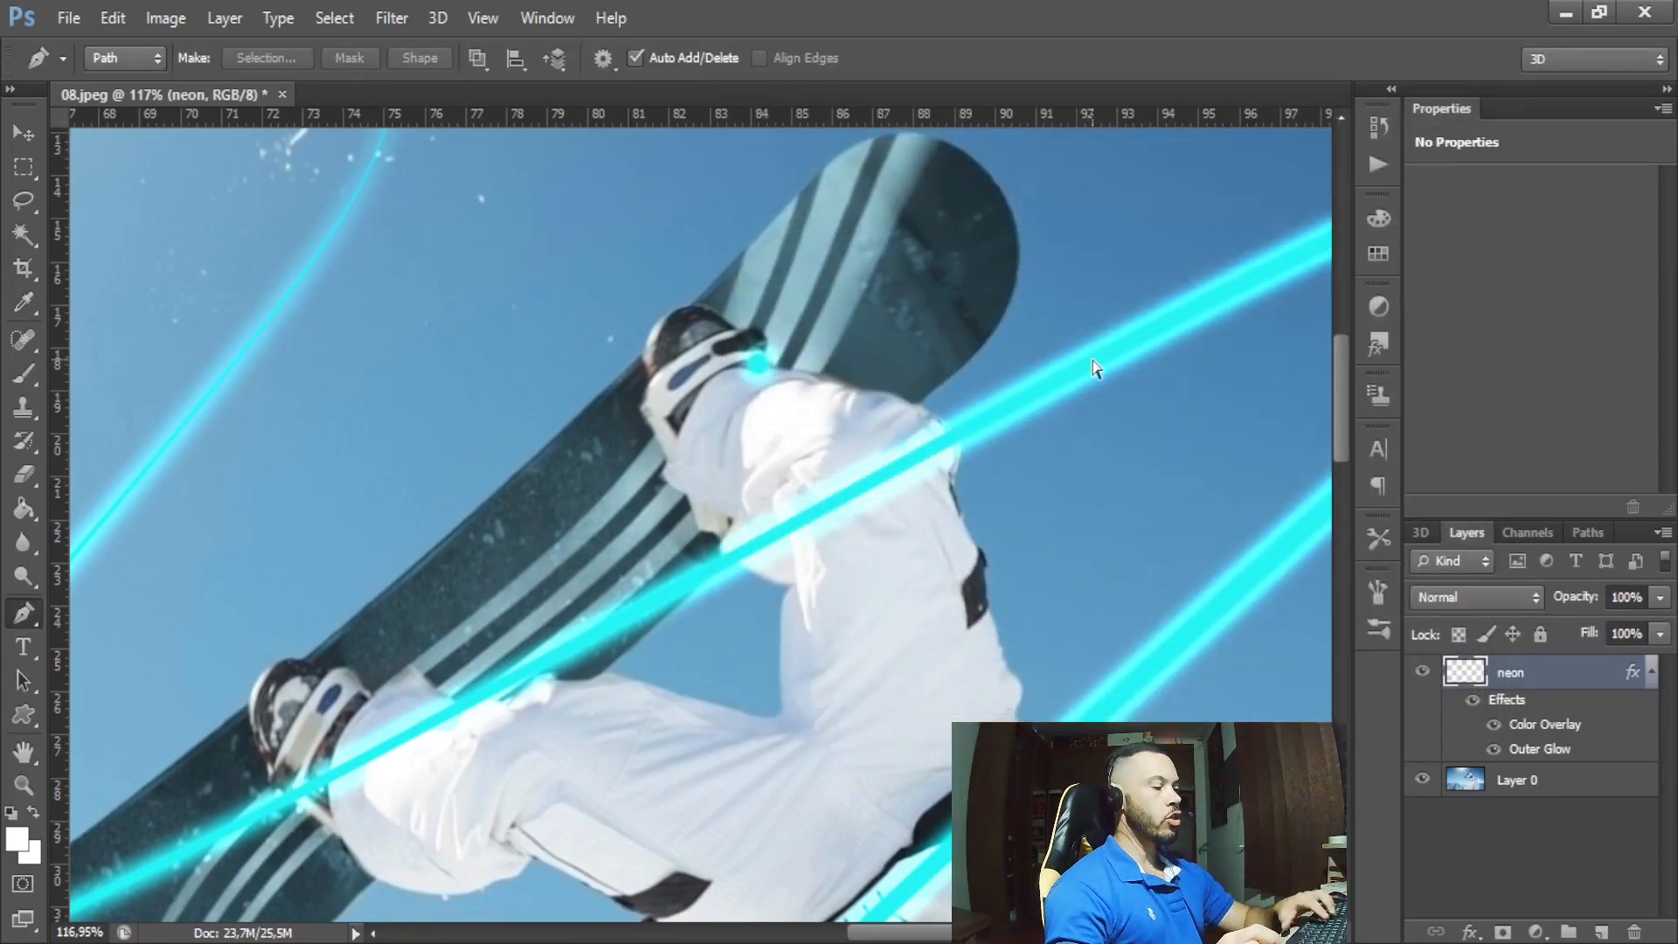
key("ctrl+0")
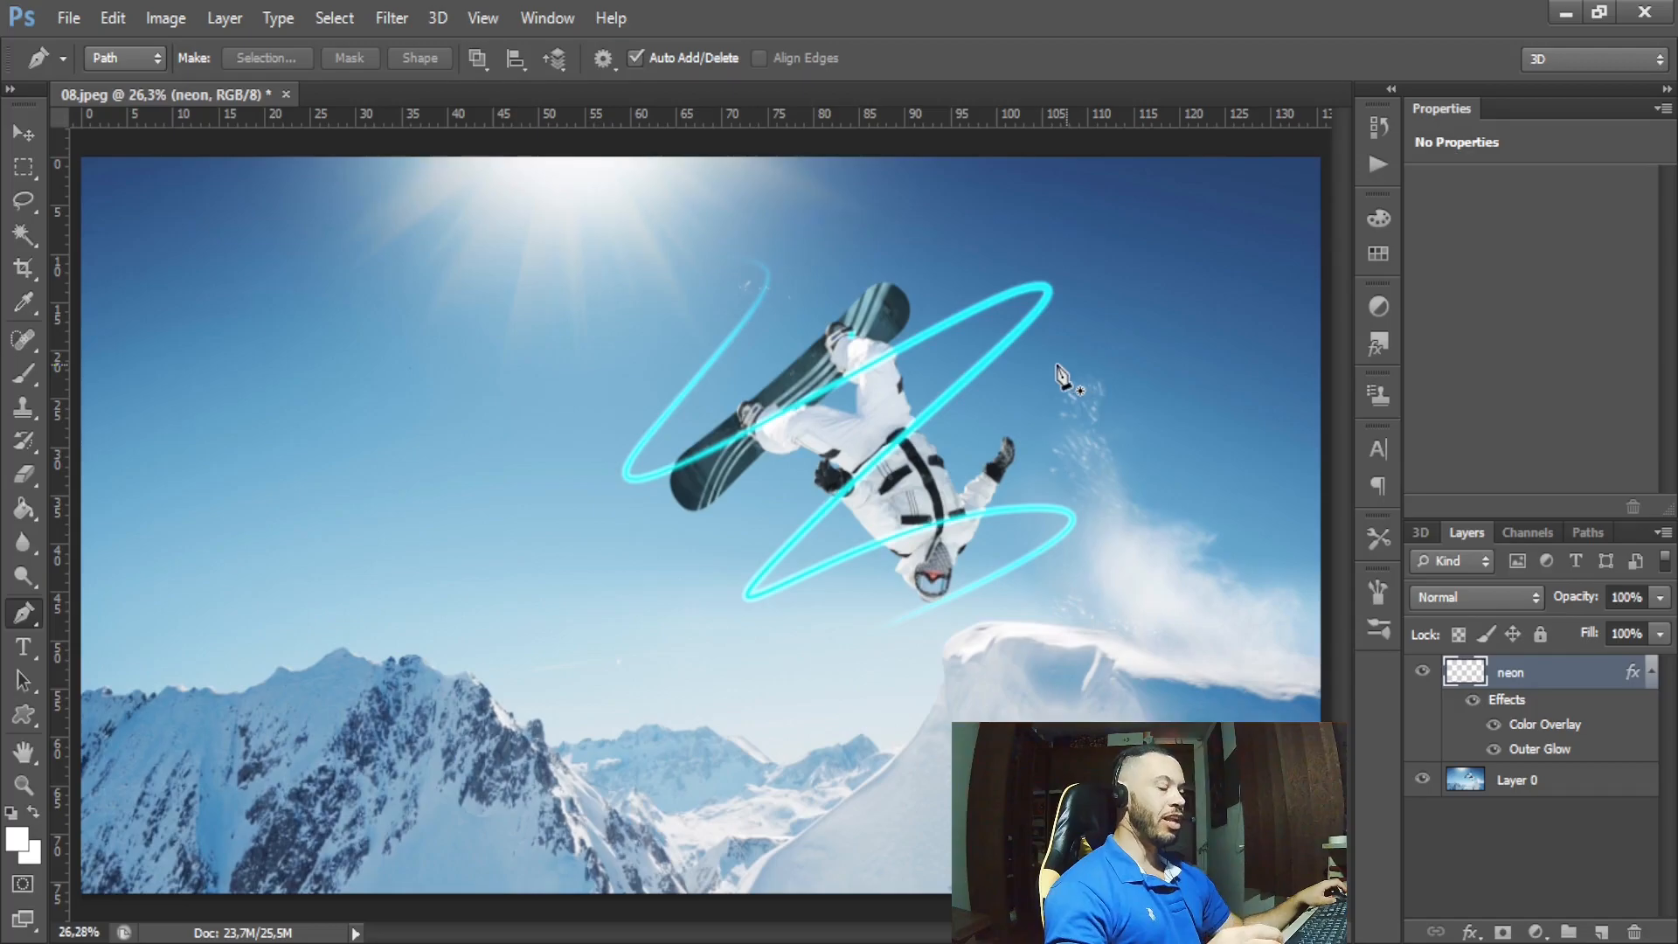
scroll(846, 382, "up", 3)
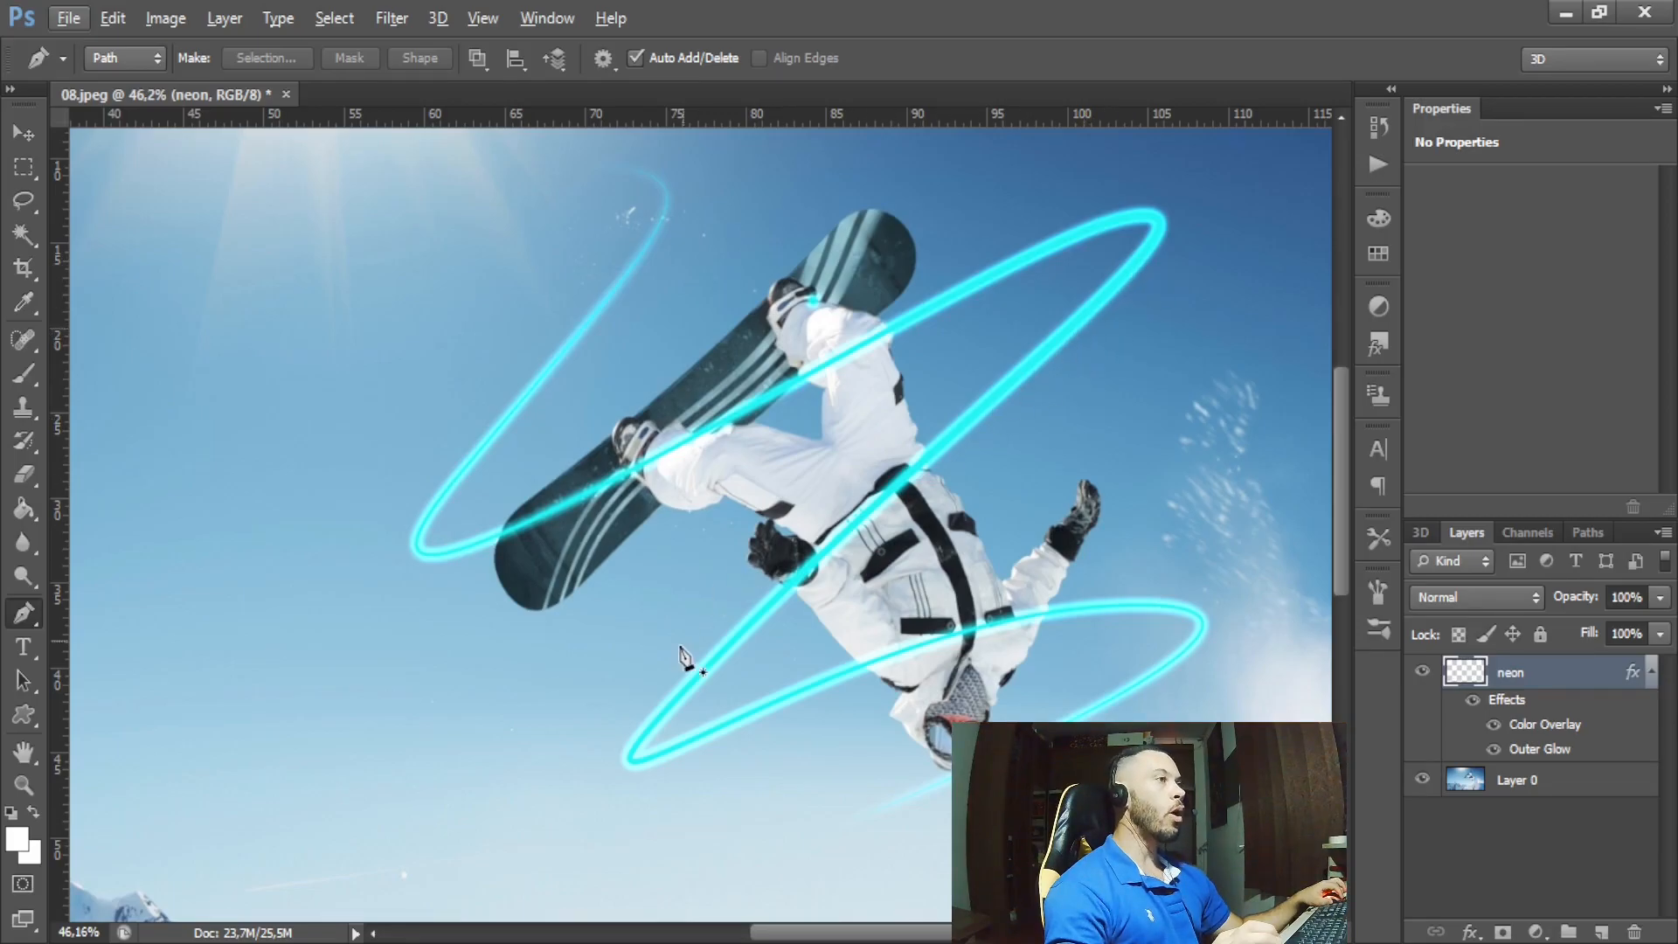
left_click_drag(1173, 600, 1175, 641)
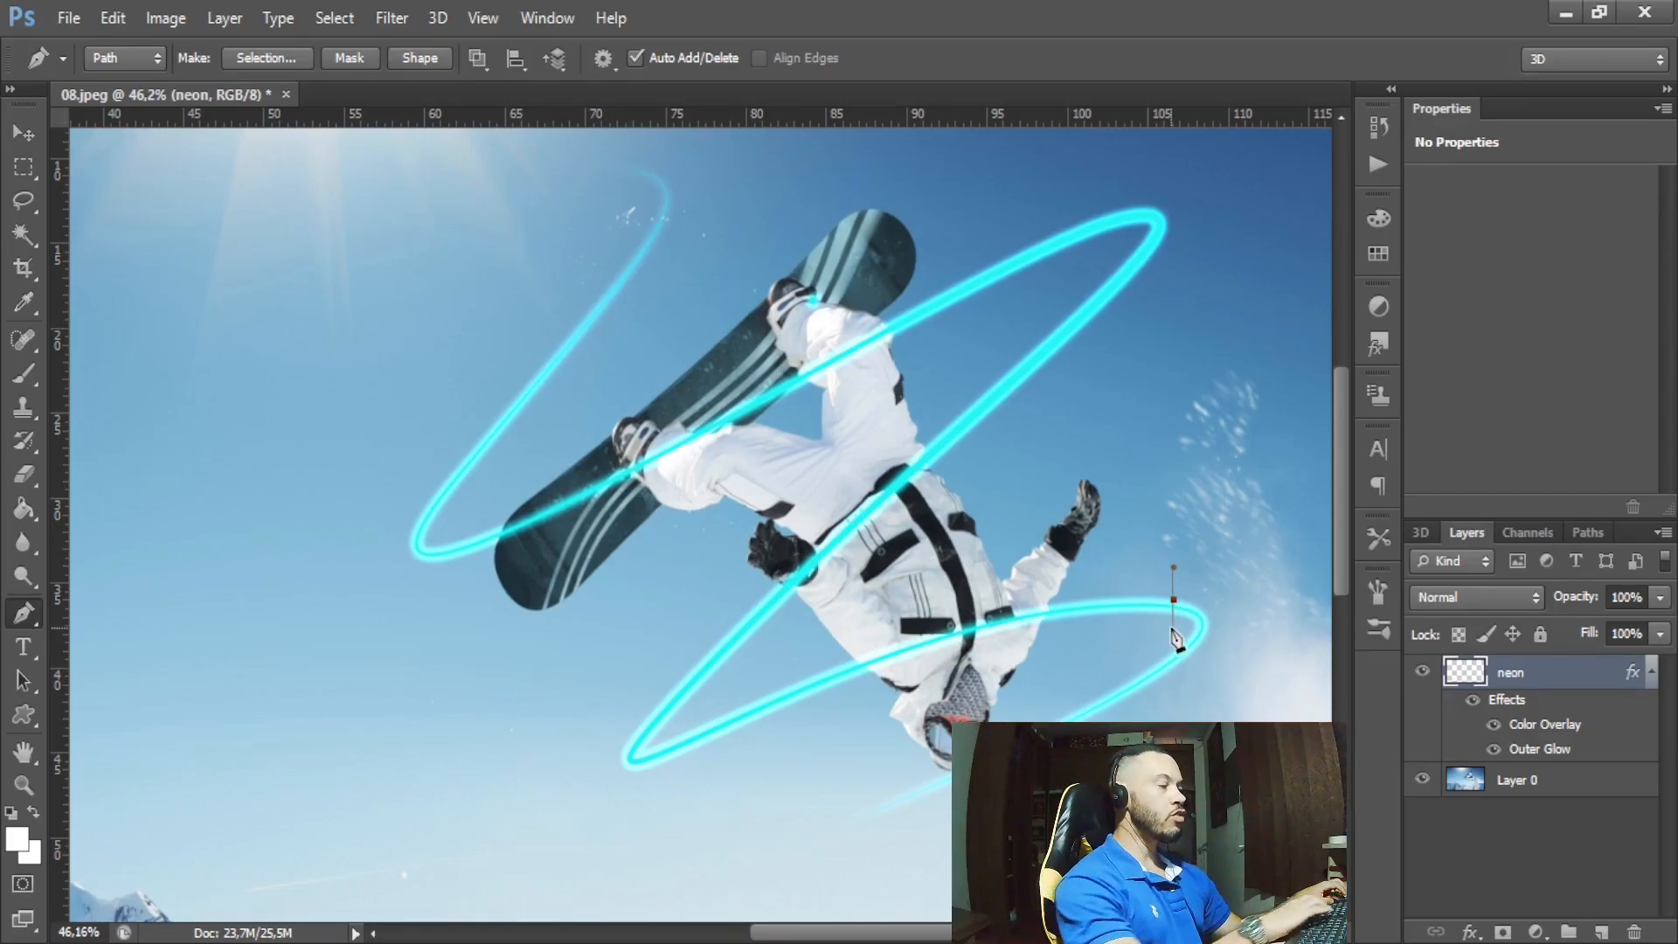
key("ctrl+z")
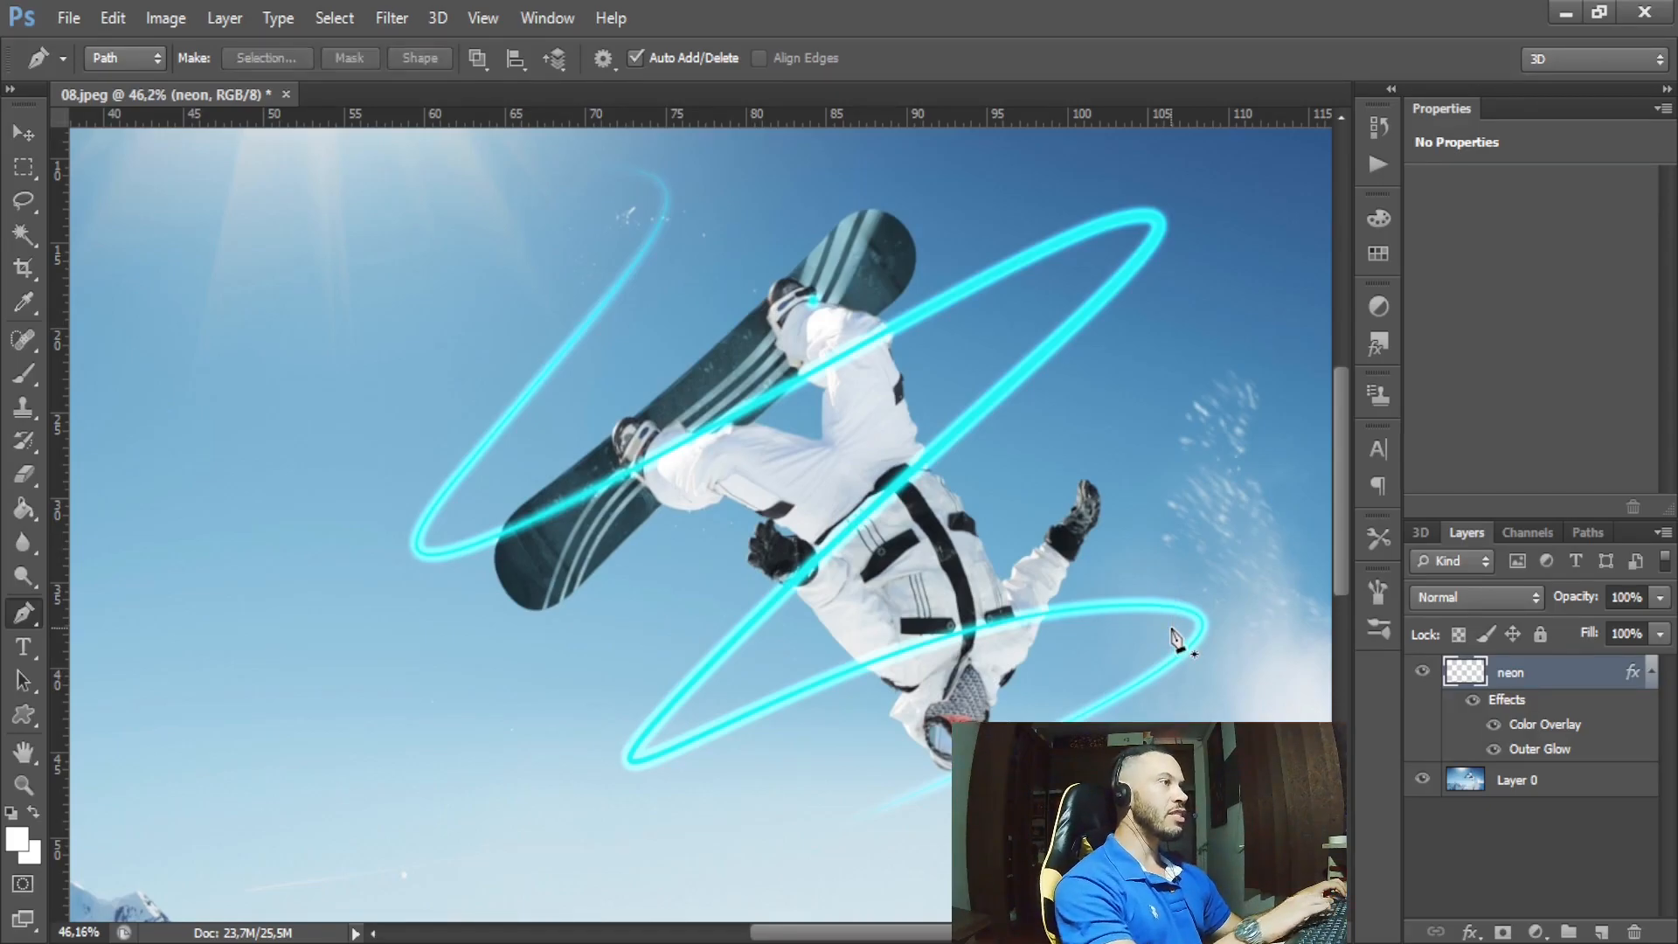
- Add a layer mask to the neon layer and set up a black 24 px Brush with 100% hardness
left_click(1500, 930)
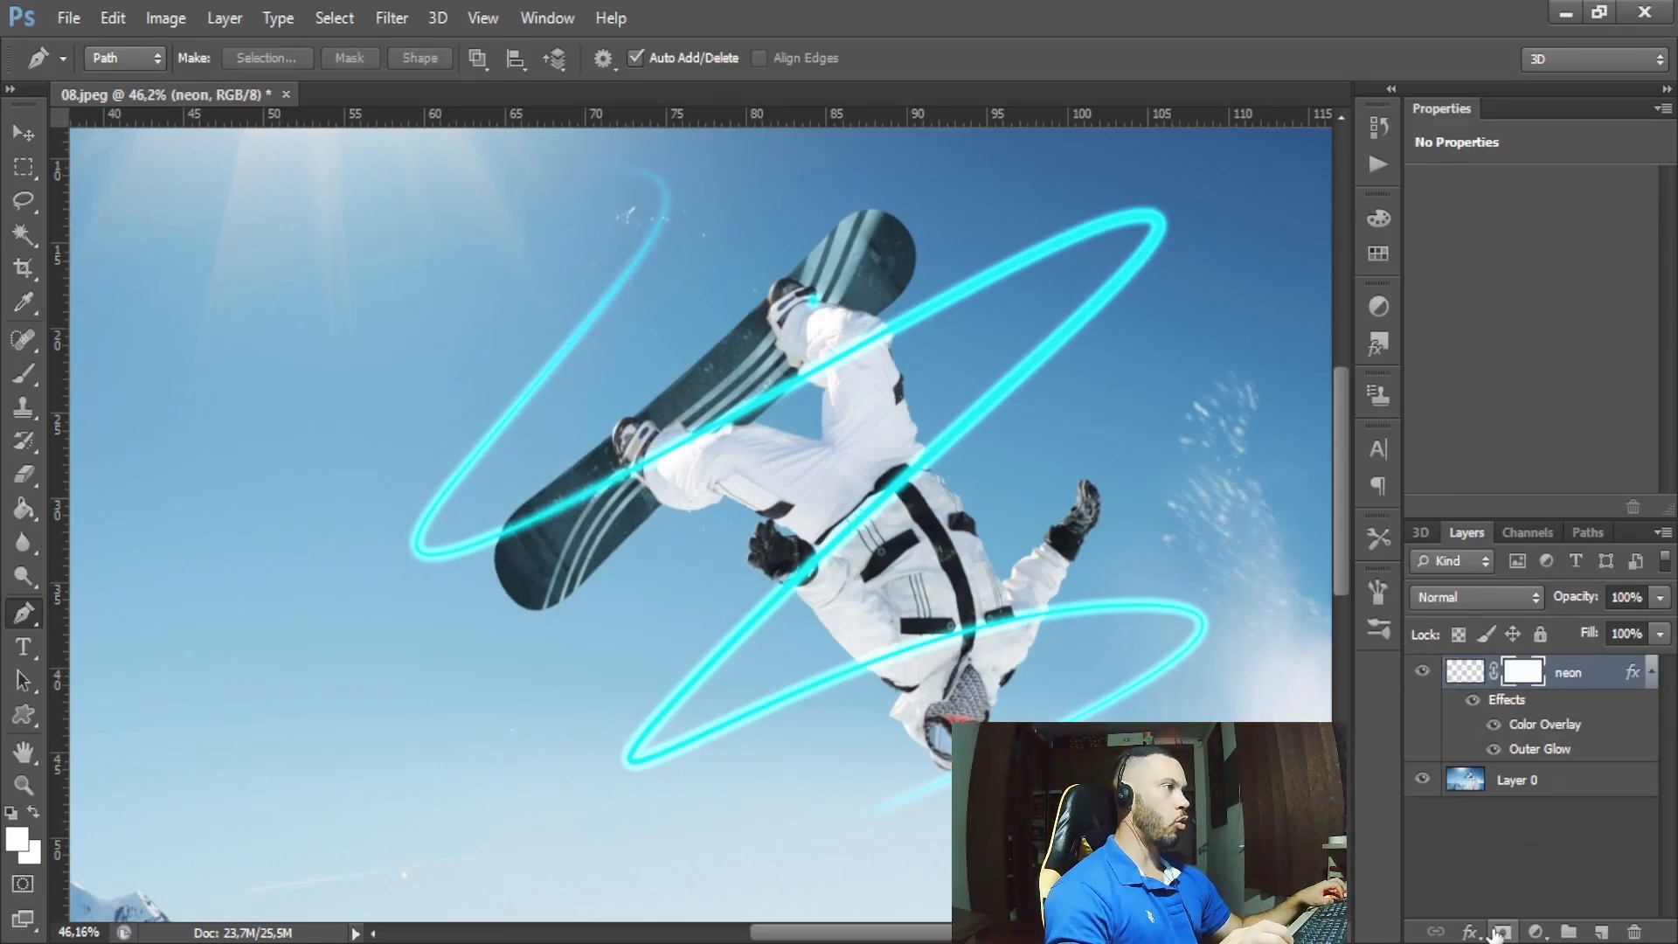
left_click(21, 374)
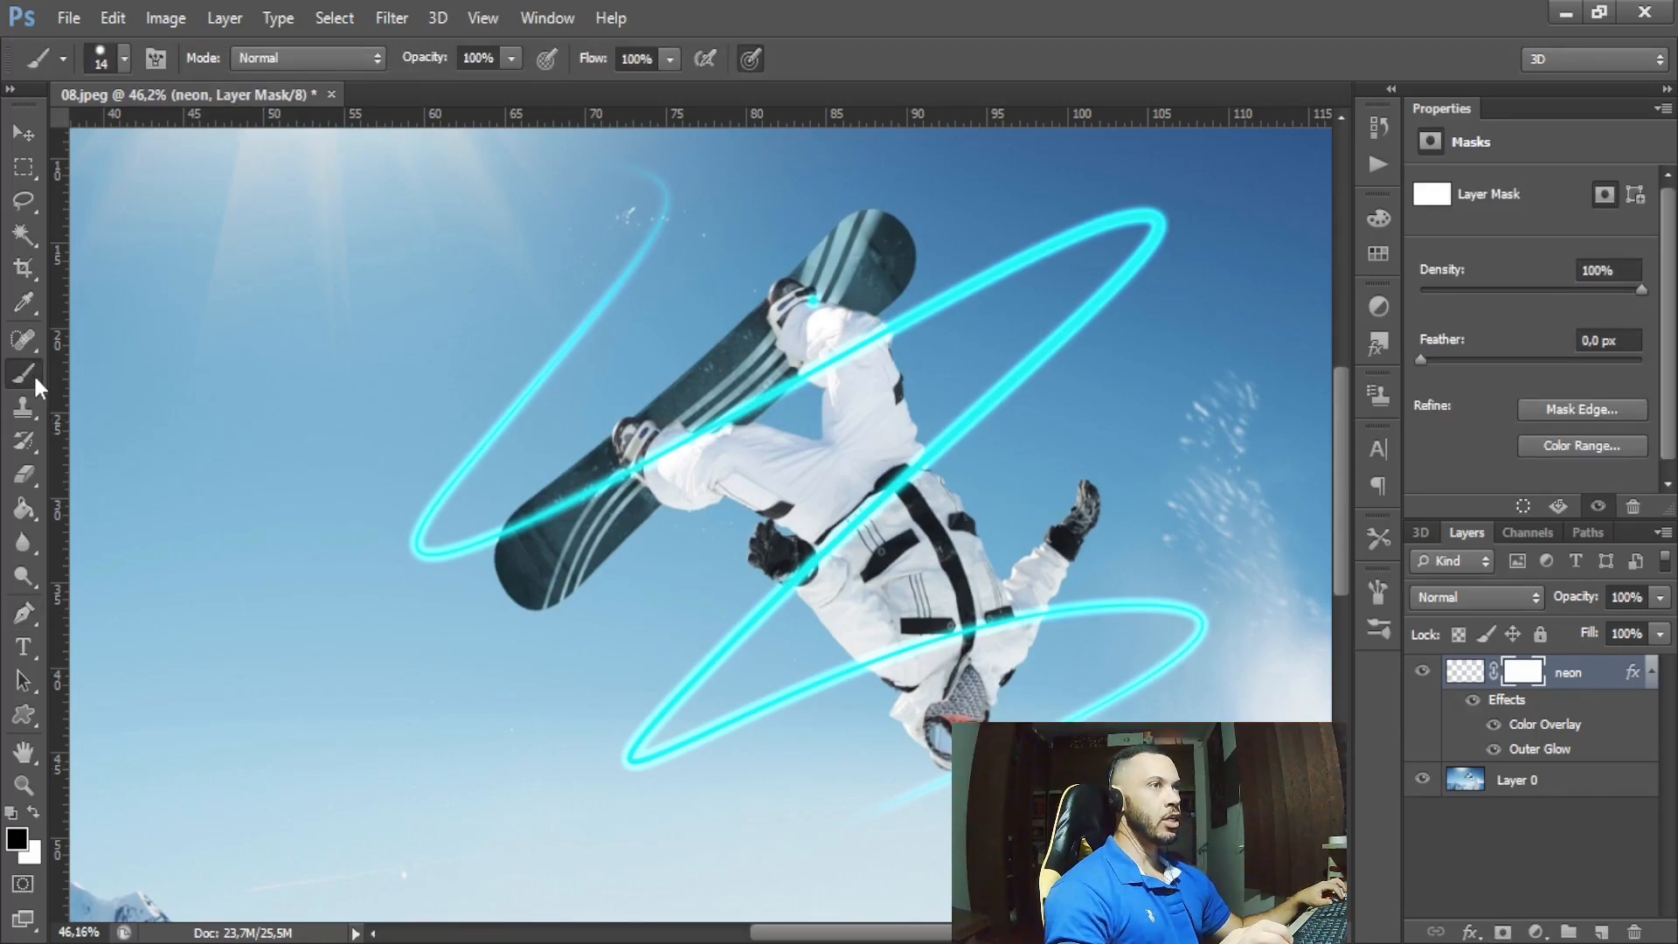
left_click(123, 58)
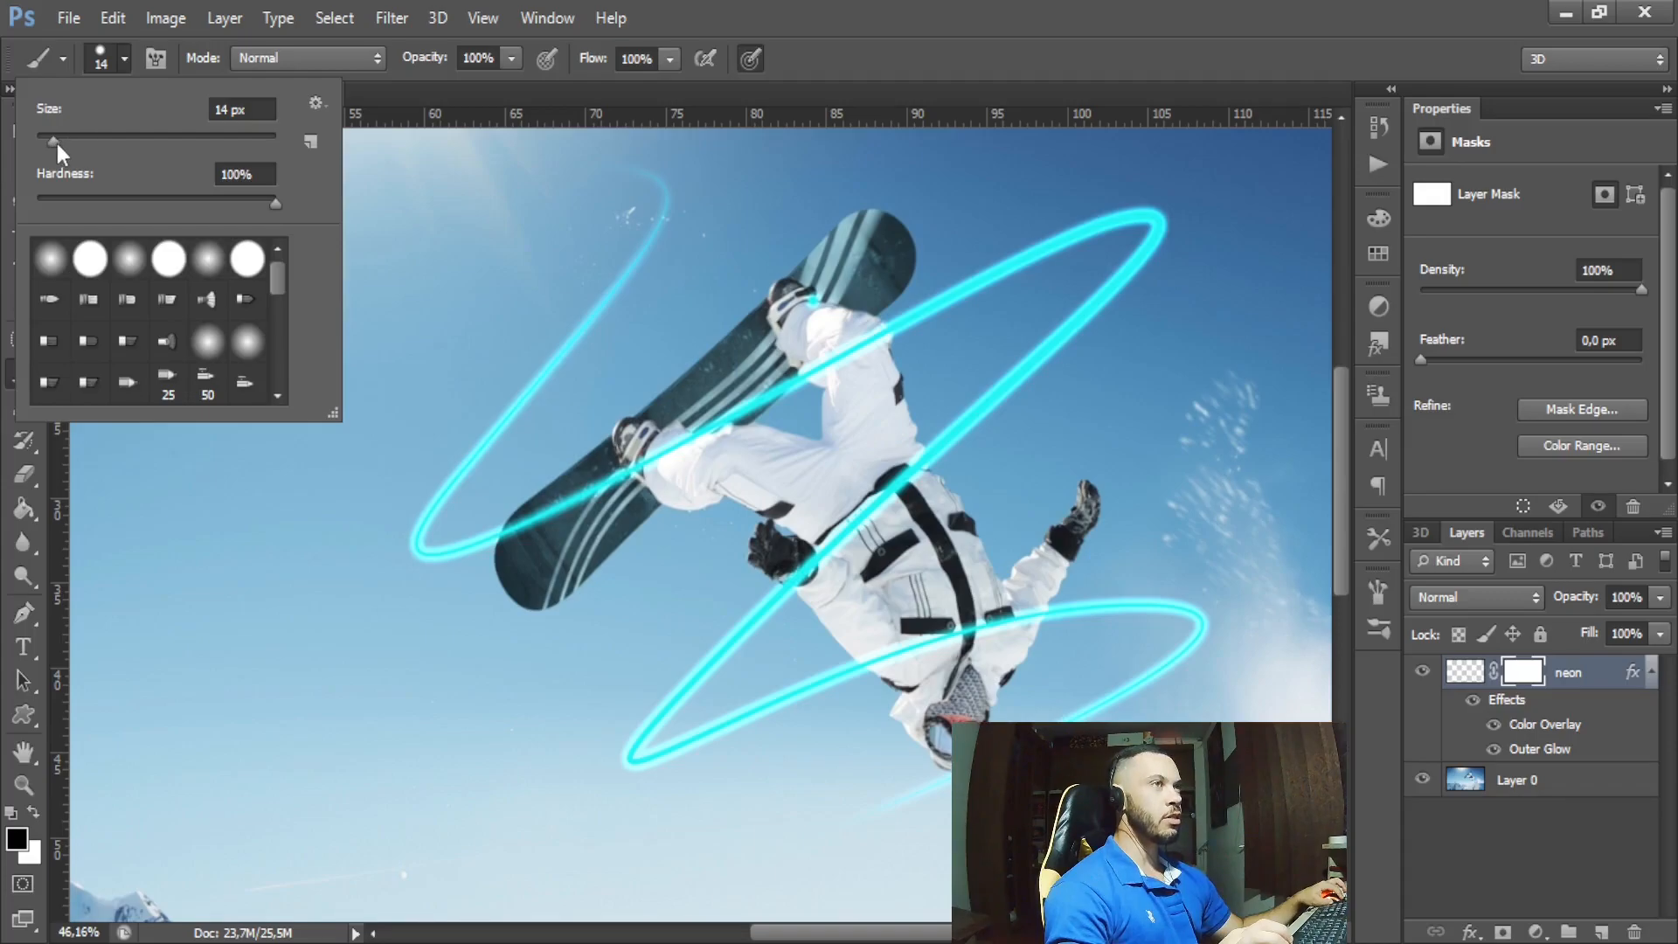
left_click_drag(54, 142, 64, 138)
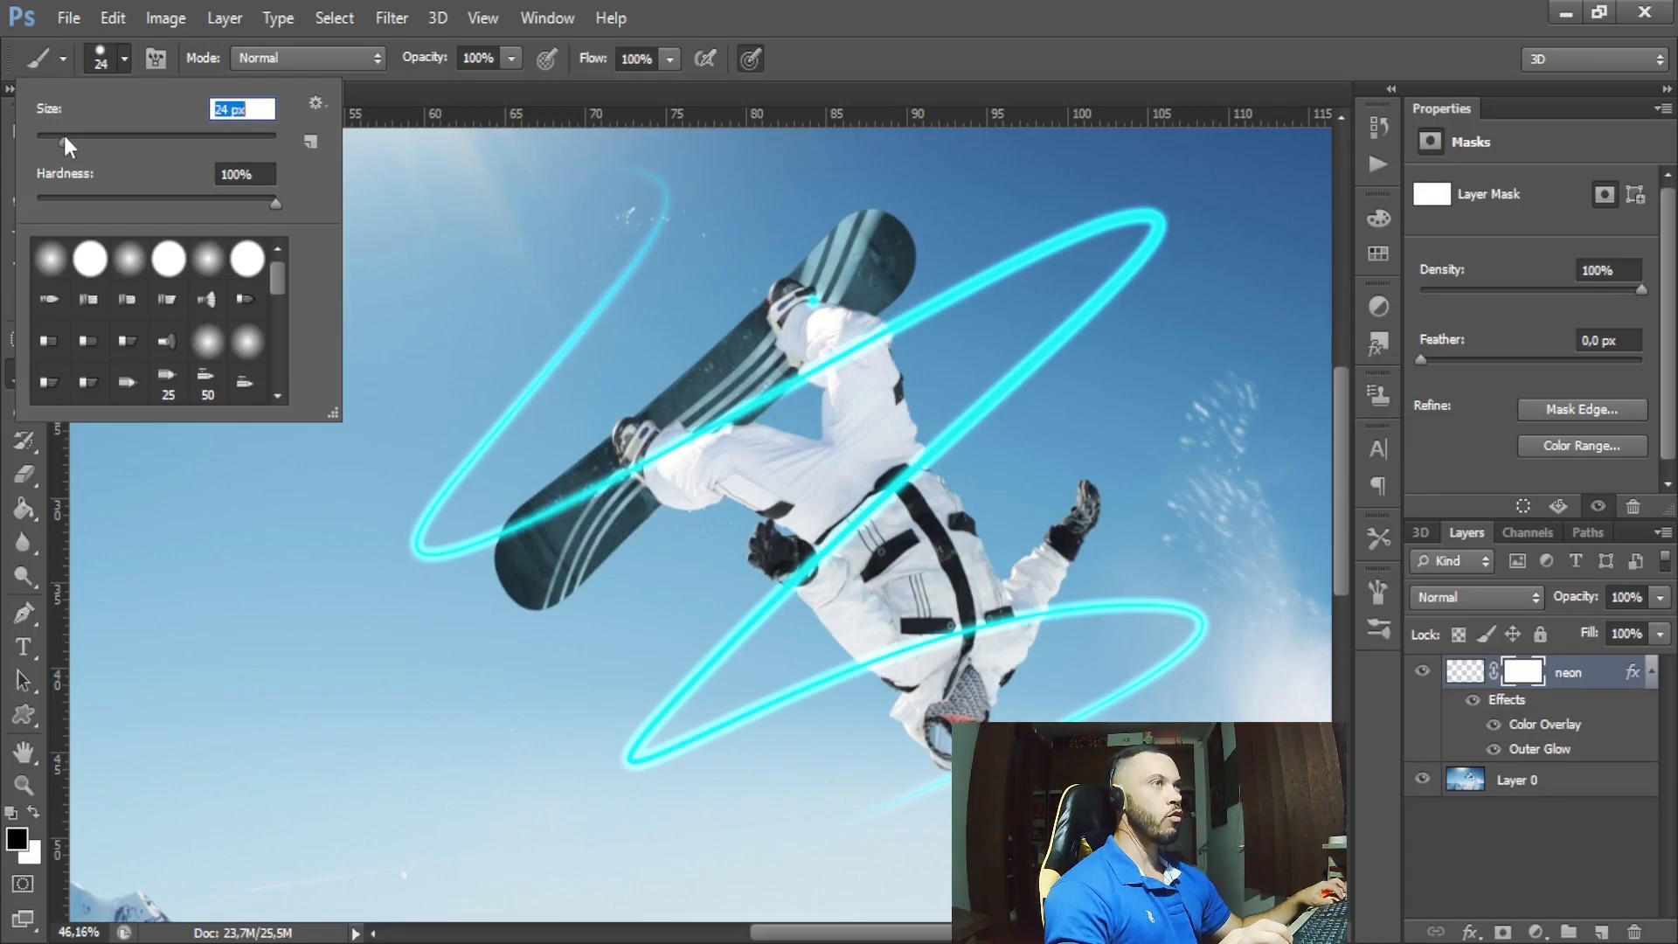
left_click(391, 83)
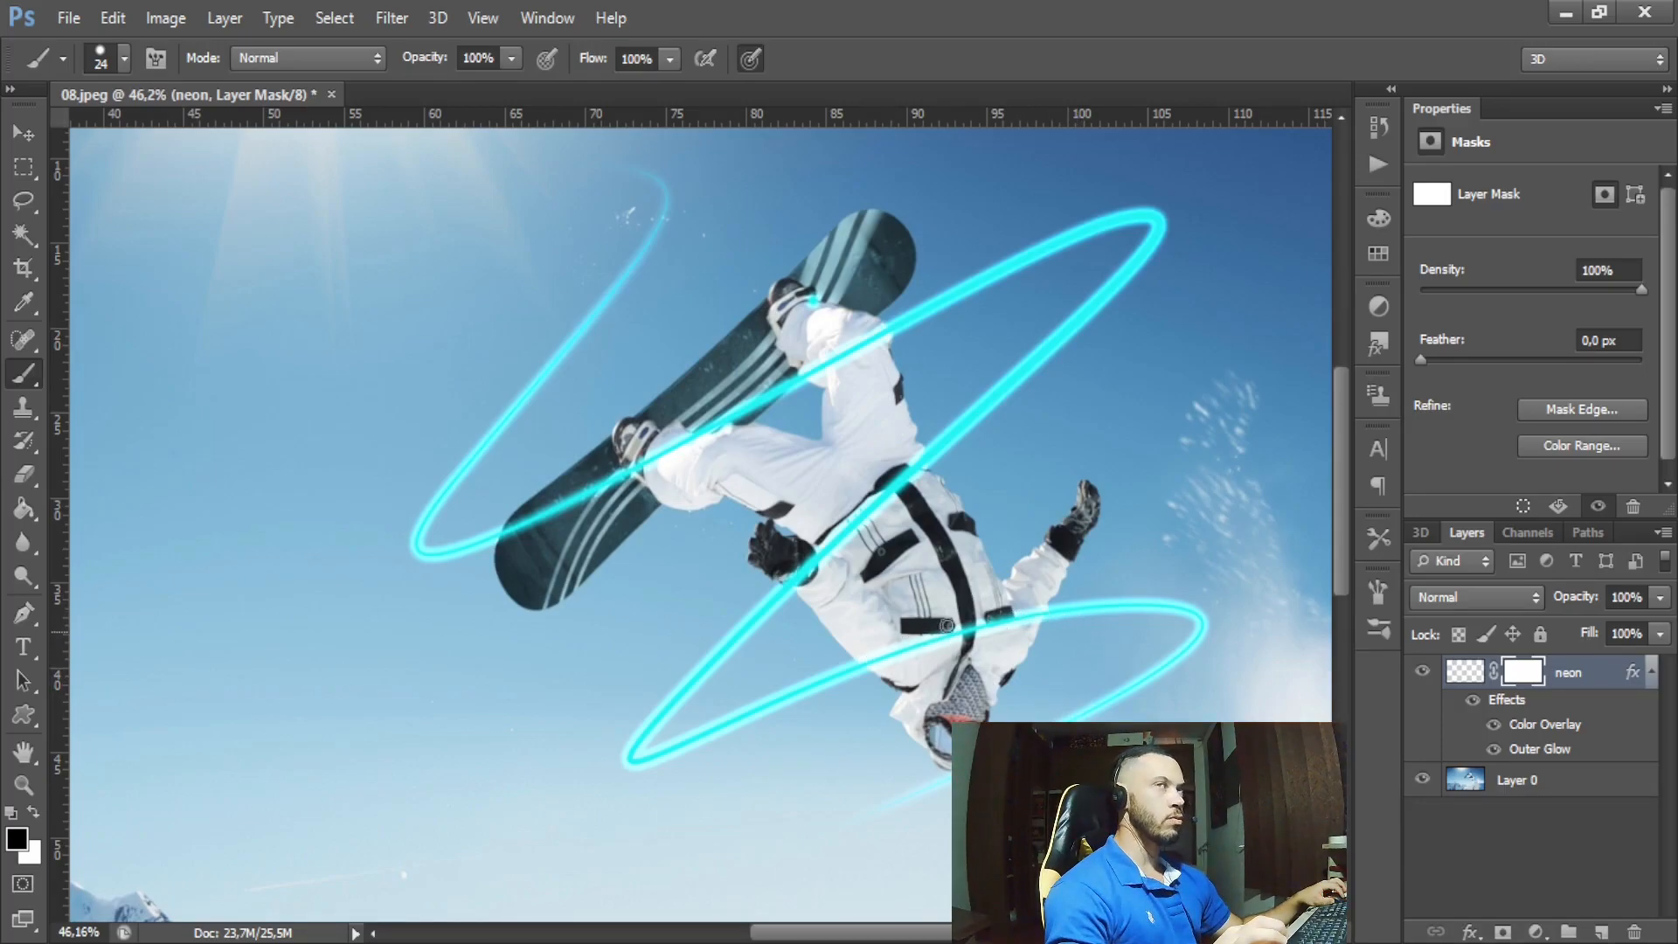
- Paint black on the neon mask to hide the lower trail where it crosses the snowboarder's jacket and arm
scroll(984, 629, "up", 5)
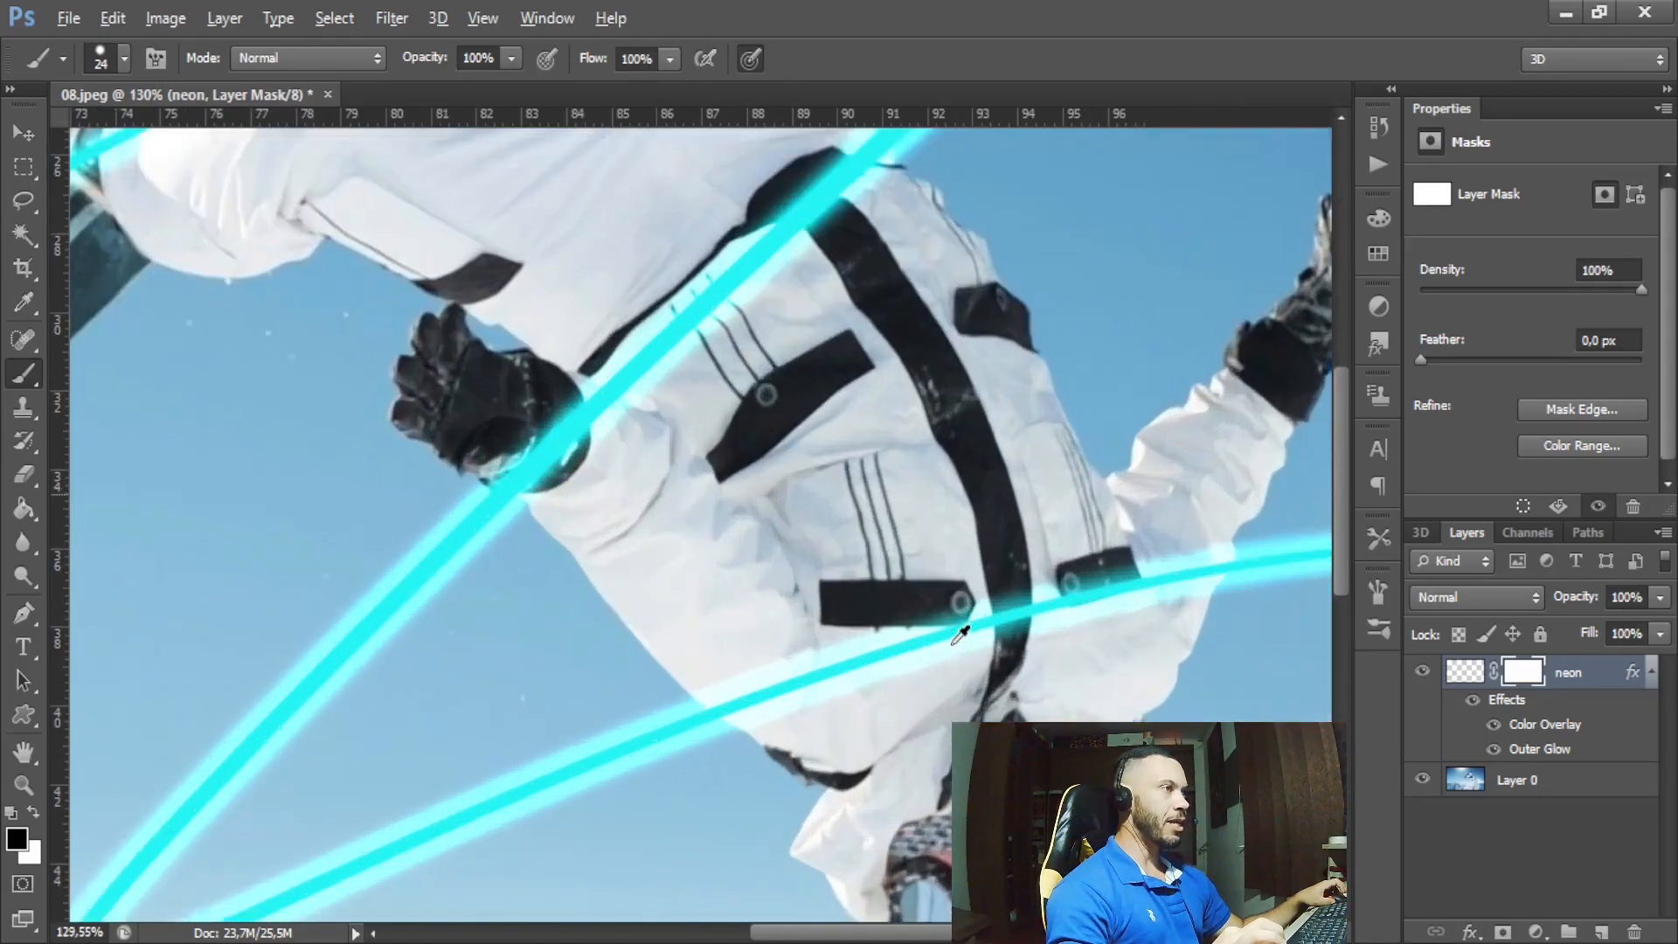
scroll(961, 634, "up", 2)
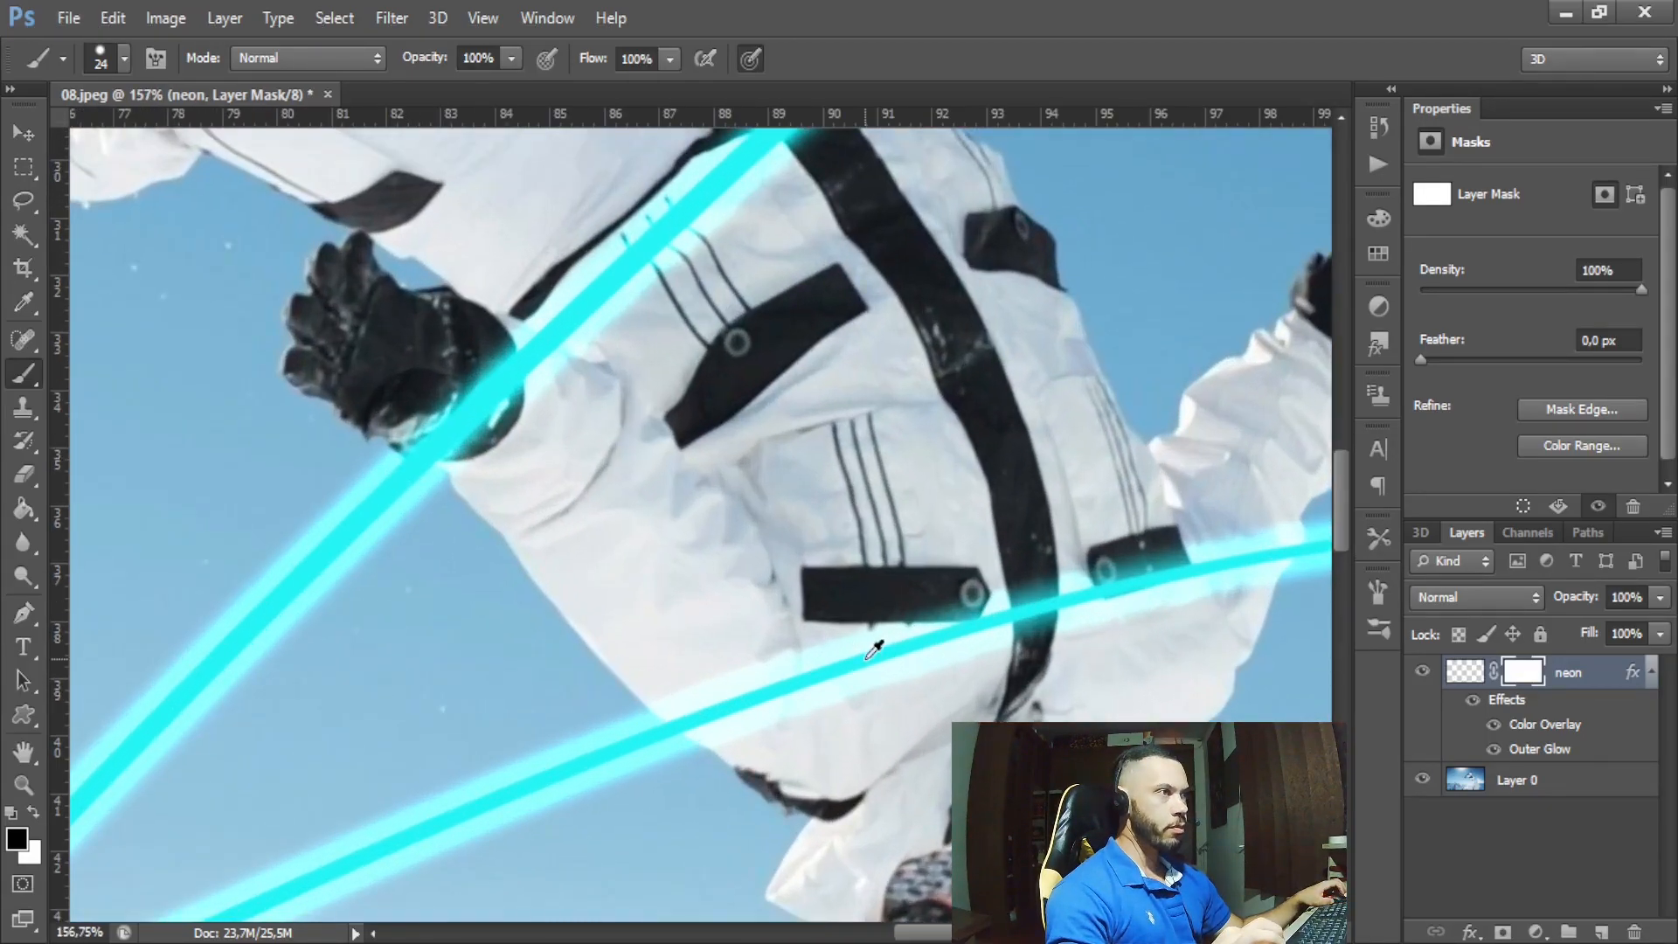
scroll(874, 649, "up", 1)
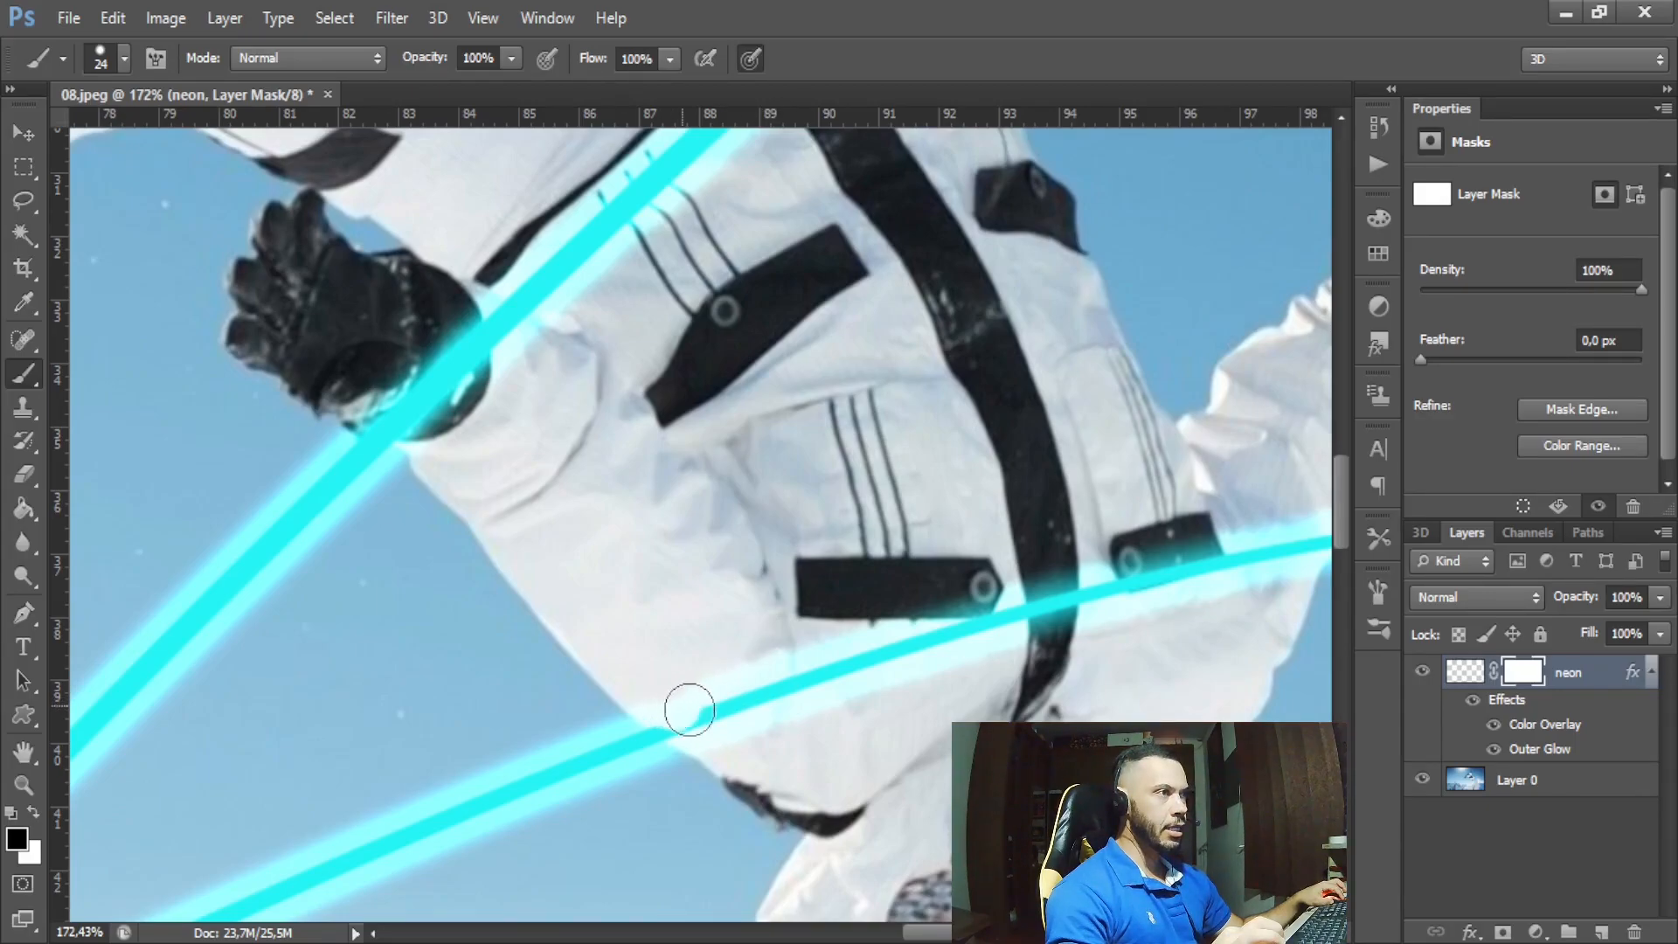
mouse_move(678, 708)
left_mouse_down()
mouse_move(956, 645)
mouse_move(1127, 568)
mouse_move(644, 638)
left_mouse_up()
left_click_drag(701, 635, 911, 572)
scroll(712, 588, "down", 3)
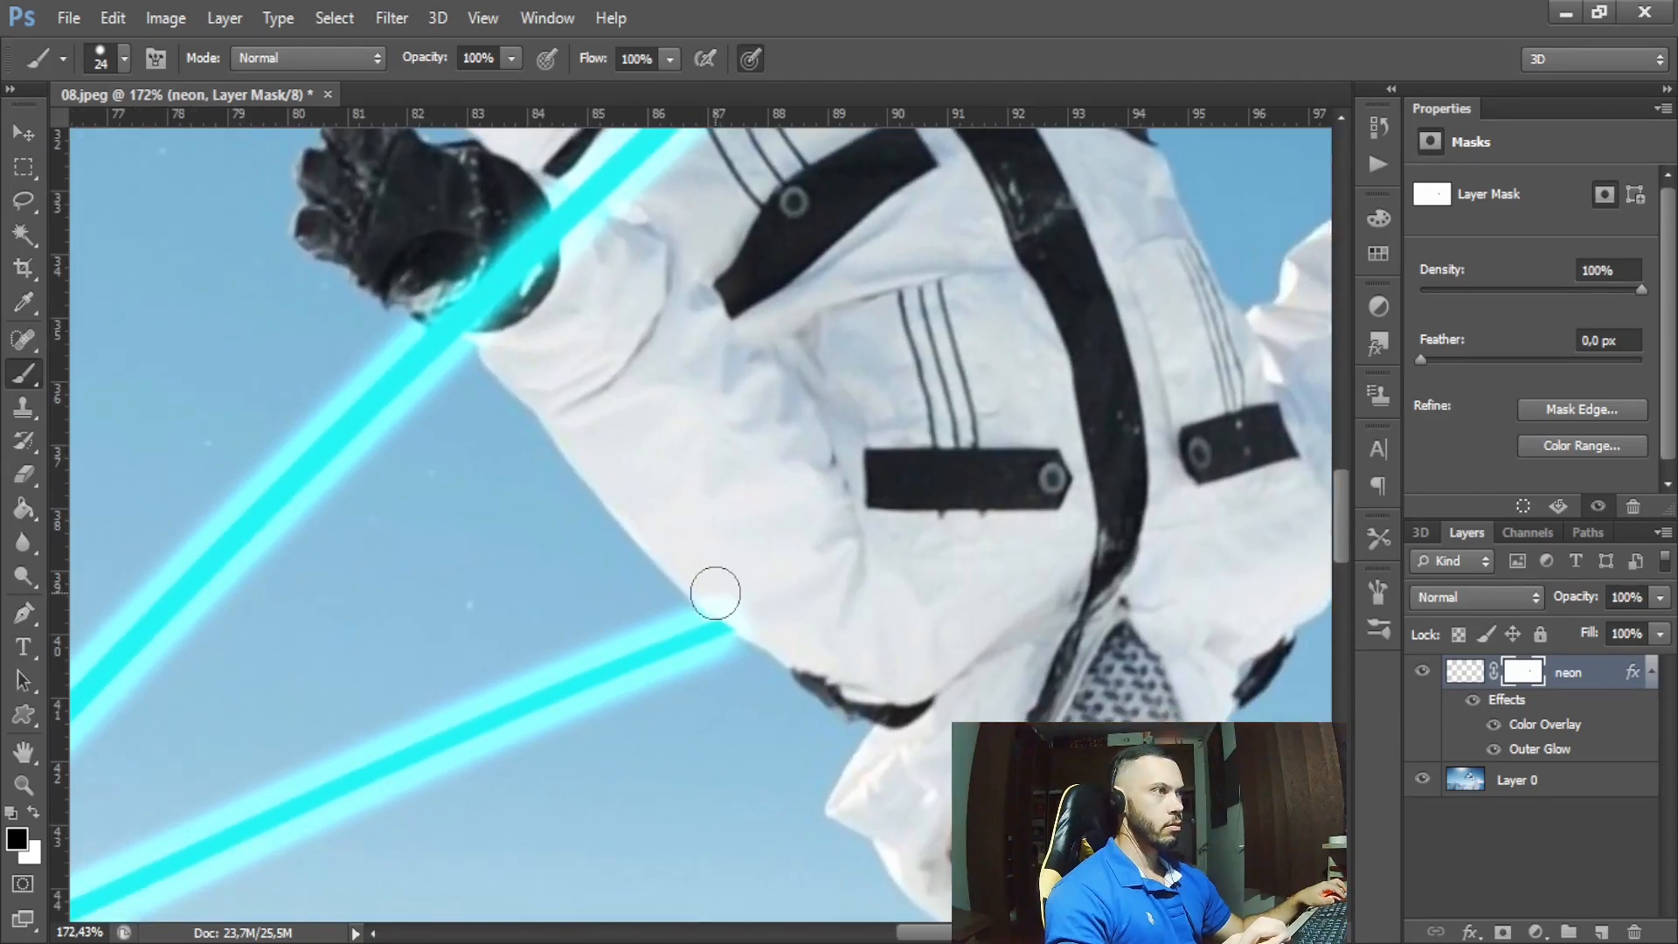
- Mask out the upper trail where it crosses the snowboarder's upper leg and the snowboard between the legs
scroll(749, 611, "down", 4)
scroll(798, 576, "up", 5)
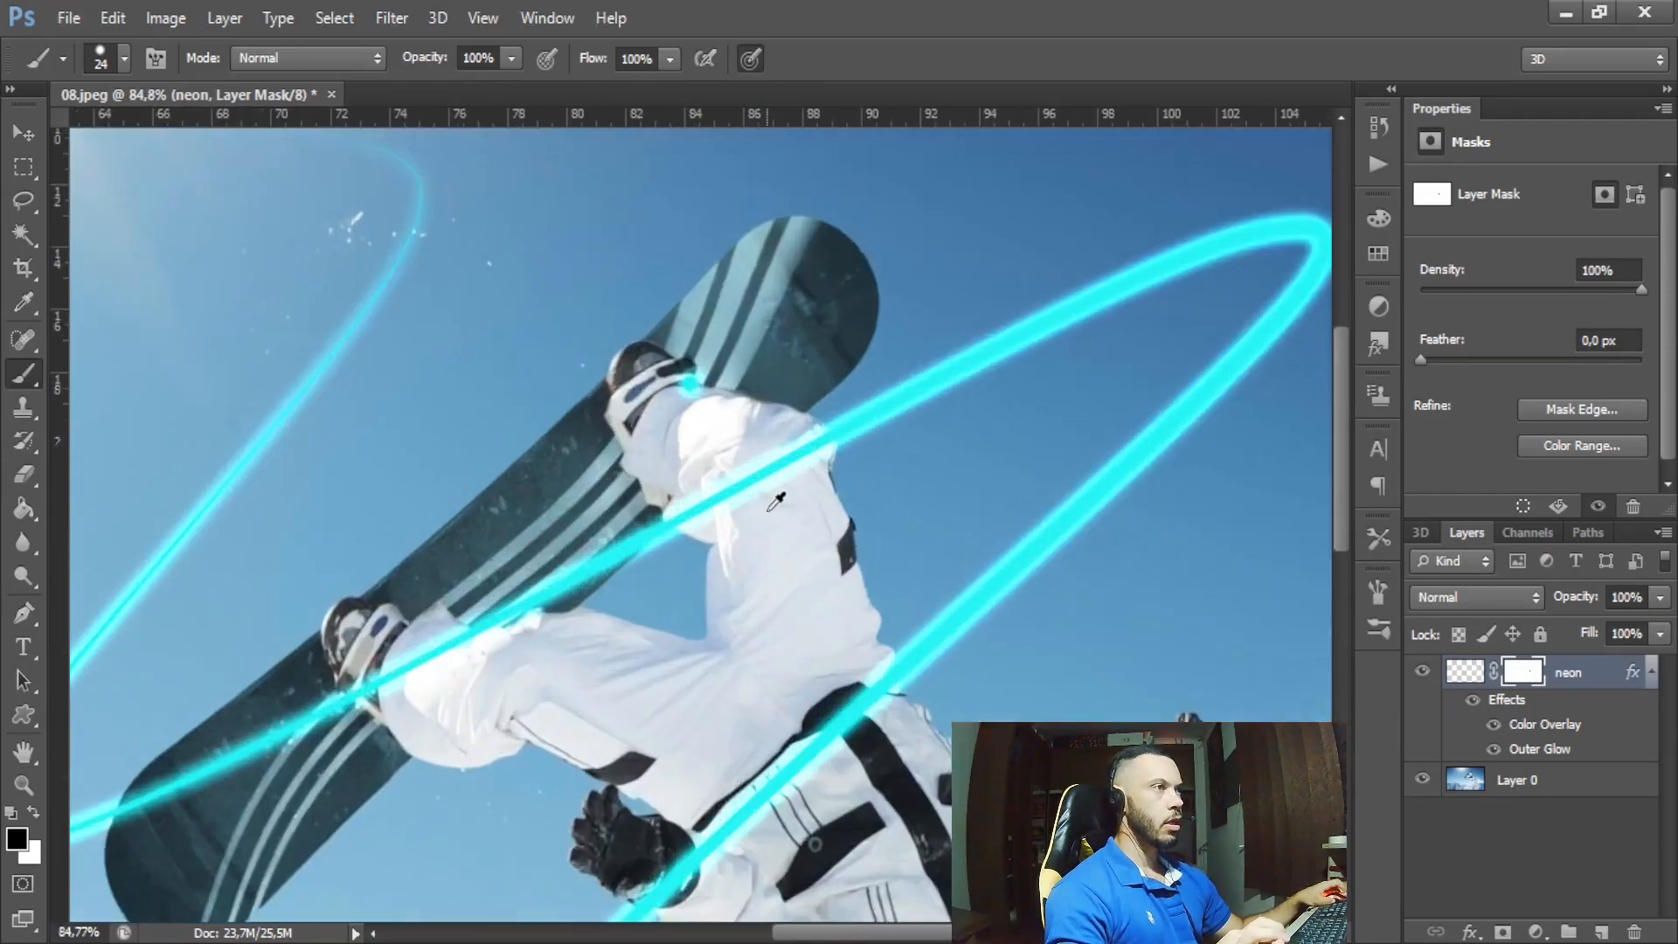
scroll(784, 523, "up", 3)
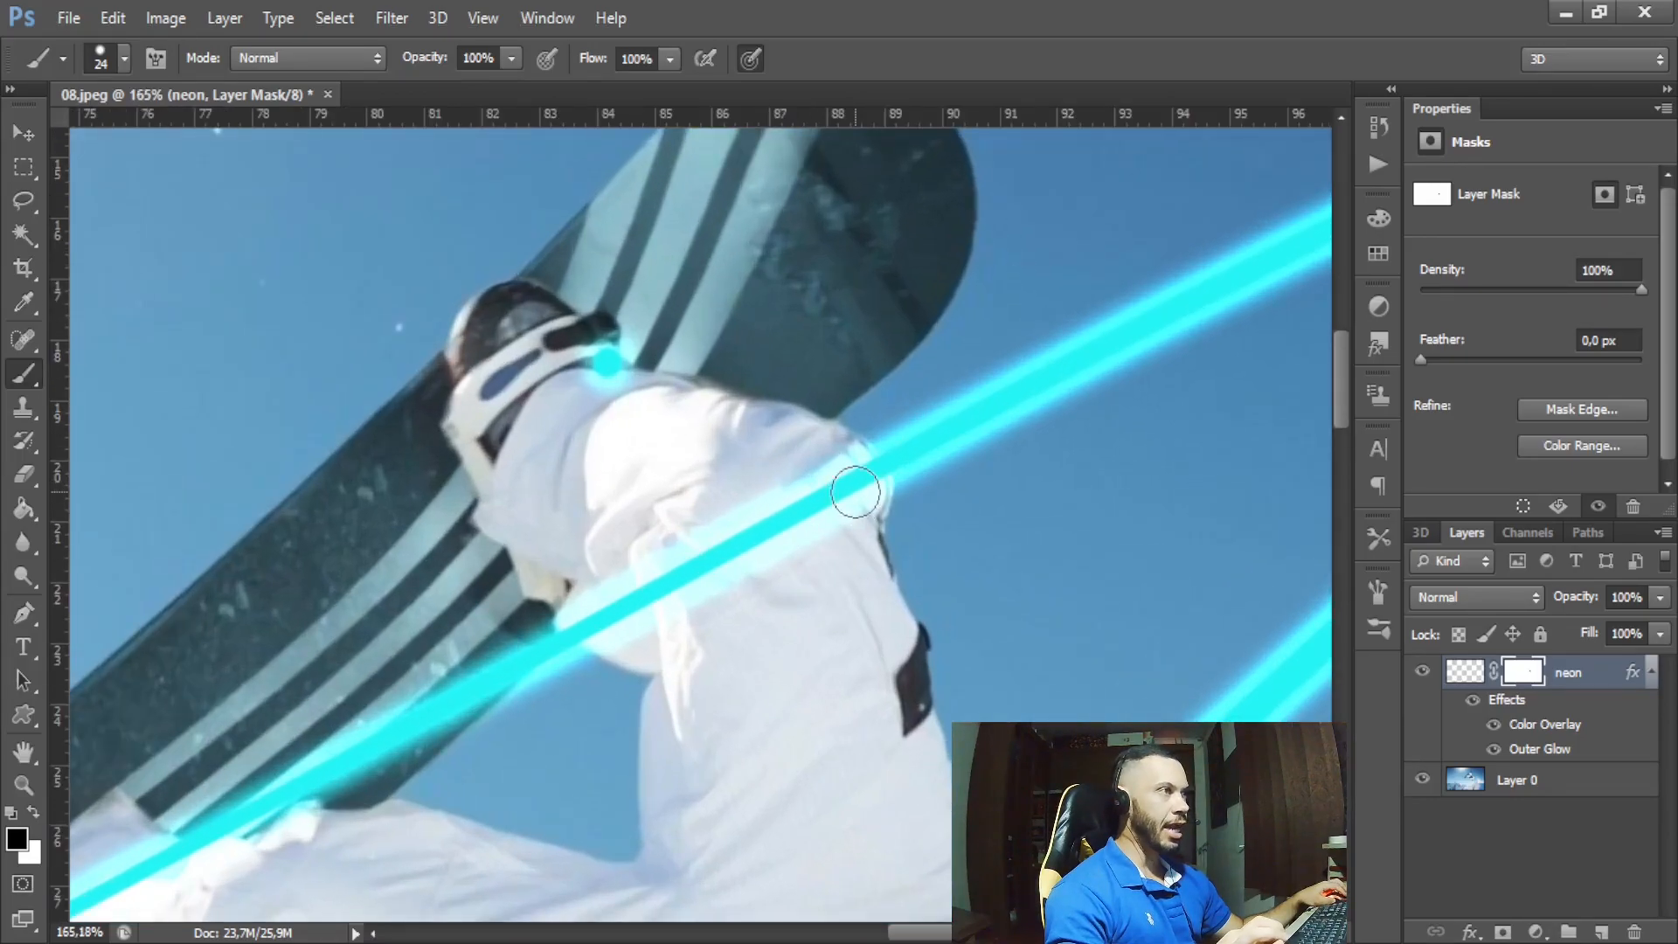
mouse_move(877, 461)
left_mouse_down()
mouse_move(566, 628)
mouse_move(937, 436)
left_mouse_up()
left_click_drag(605, 660, 441, 752)
- Mask out the rest of that trail across the other leg and the lower end of the snowboard
mouse_move(546, 758)
left_mouse_down()
mouse_move(798, 693)
mouse_move(869, 656)
left_mouse_up()
left_click_drag(936, 555, 1263, 354)
left_click_drag(729, 666, 336, 863)
left_click_drag(297, 901, 830, 612)
scroll(831, 612, "up", 4)
left_click_drag(921, 413, 838, 465)
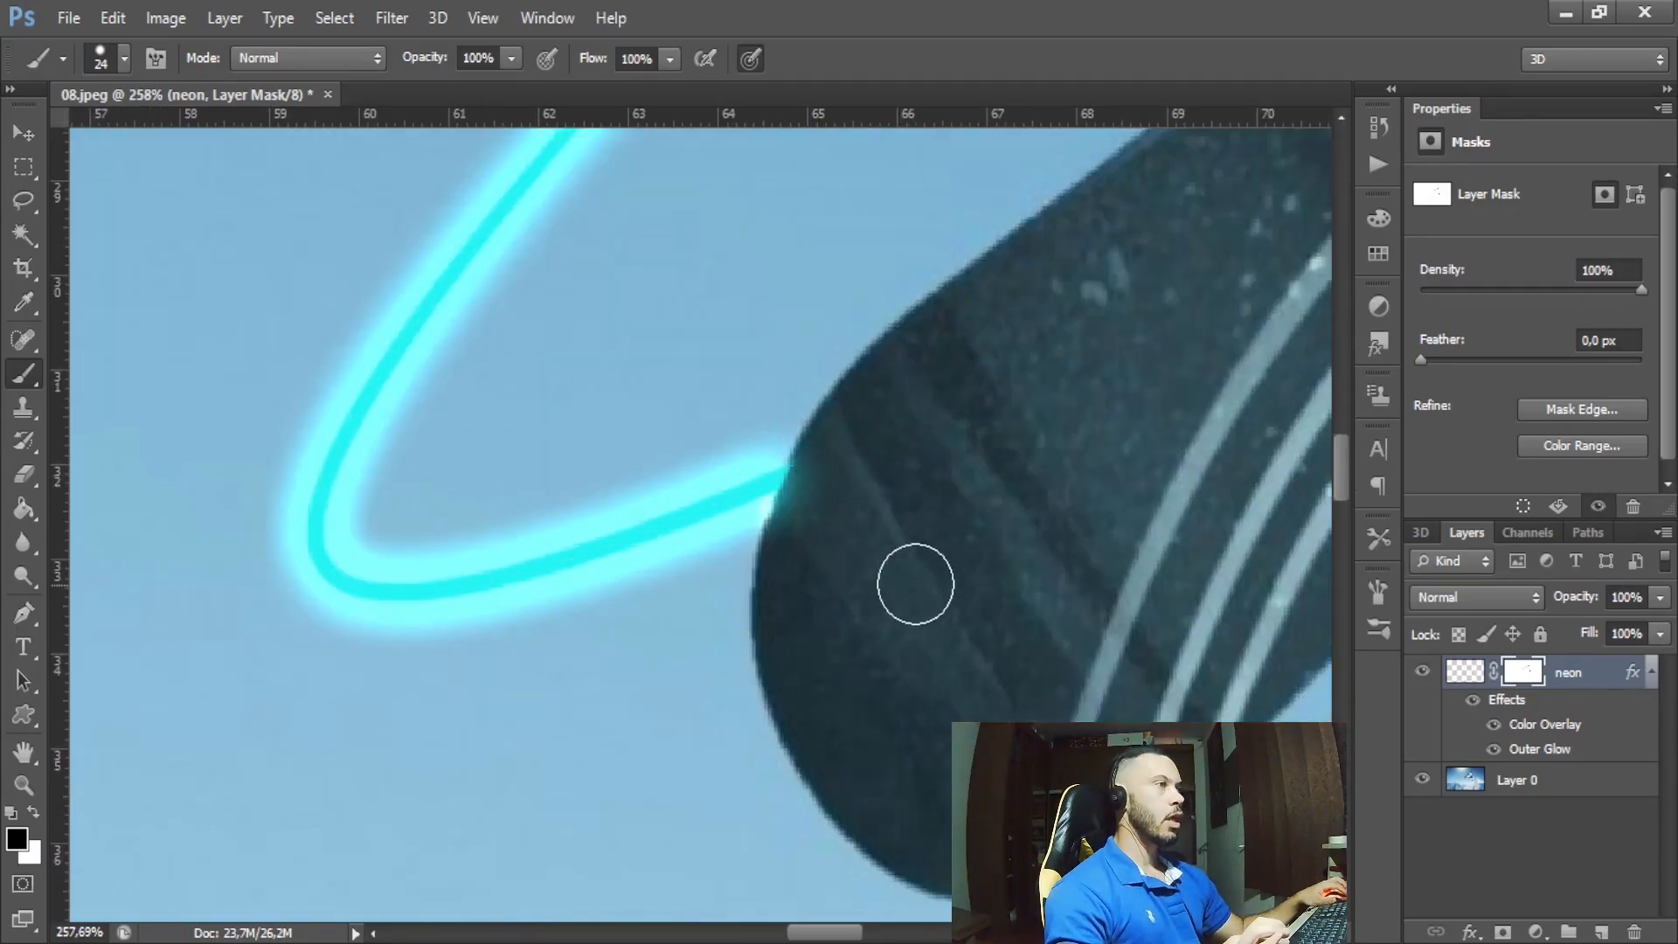
left_click_drag(1053, 438, 595, 633)
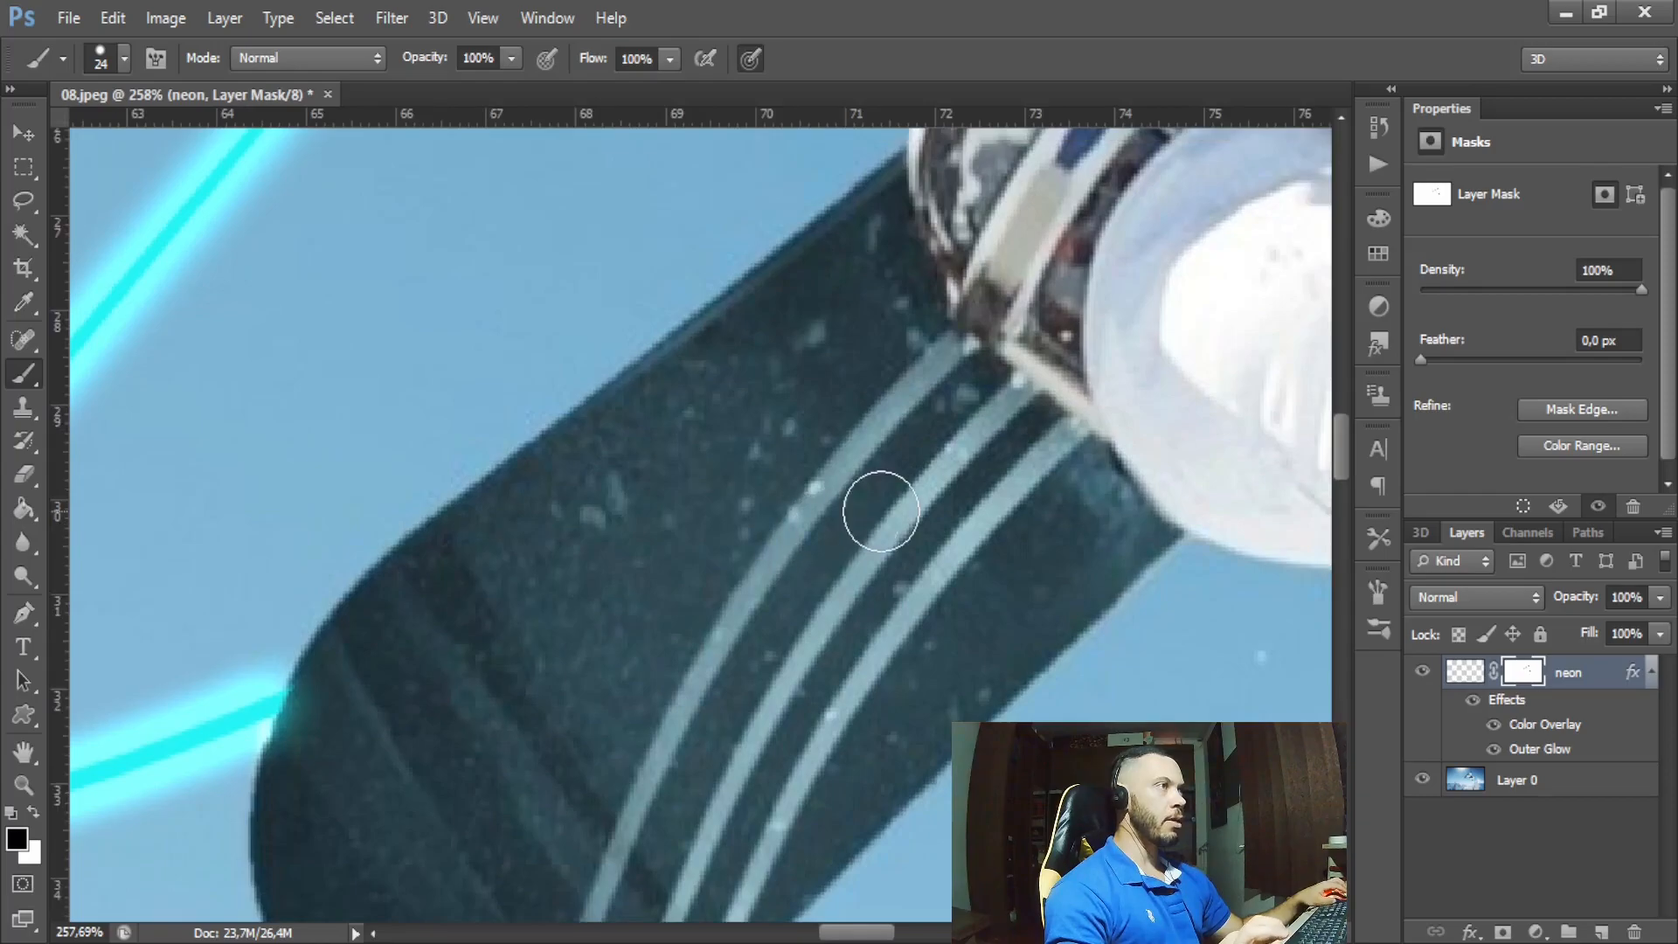
- Mask out the leftover cyan spots beside the upper boot and along the snowboard's edge under the leg
scroll(967, 468, "down", 5, "alt")
left_click_drag(1051, 436, 635, 641)
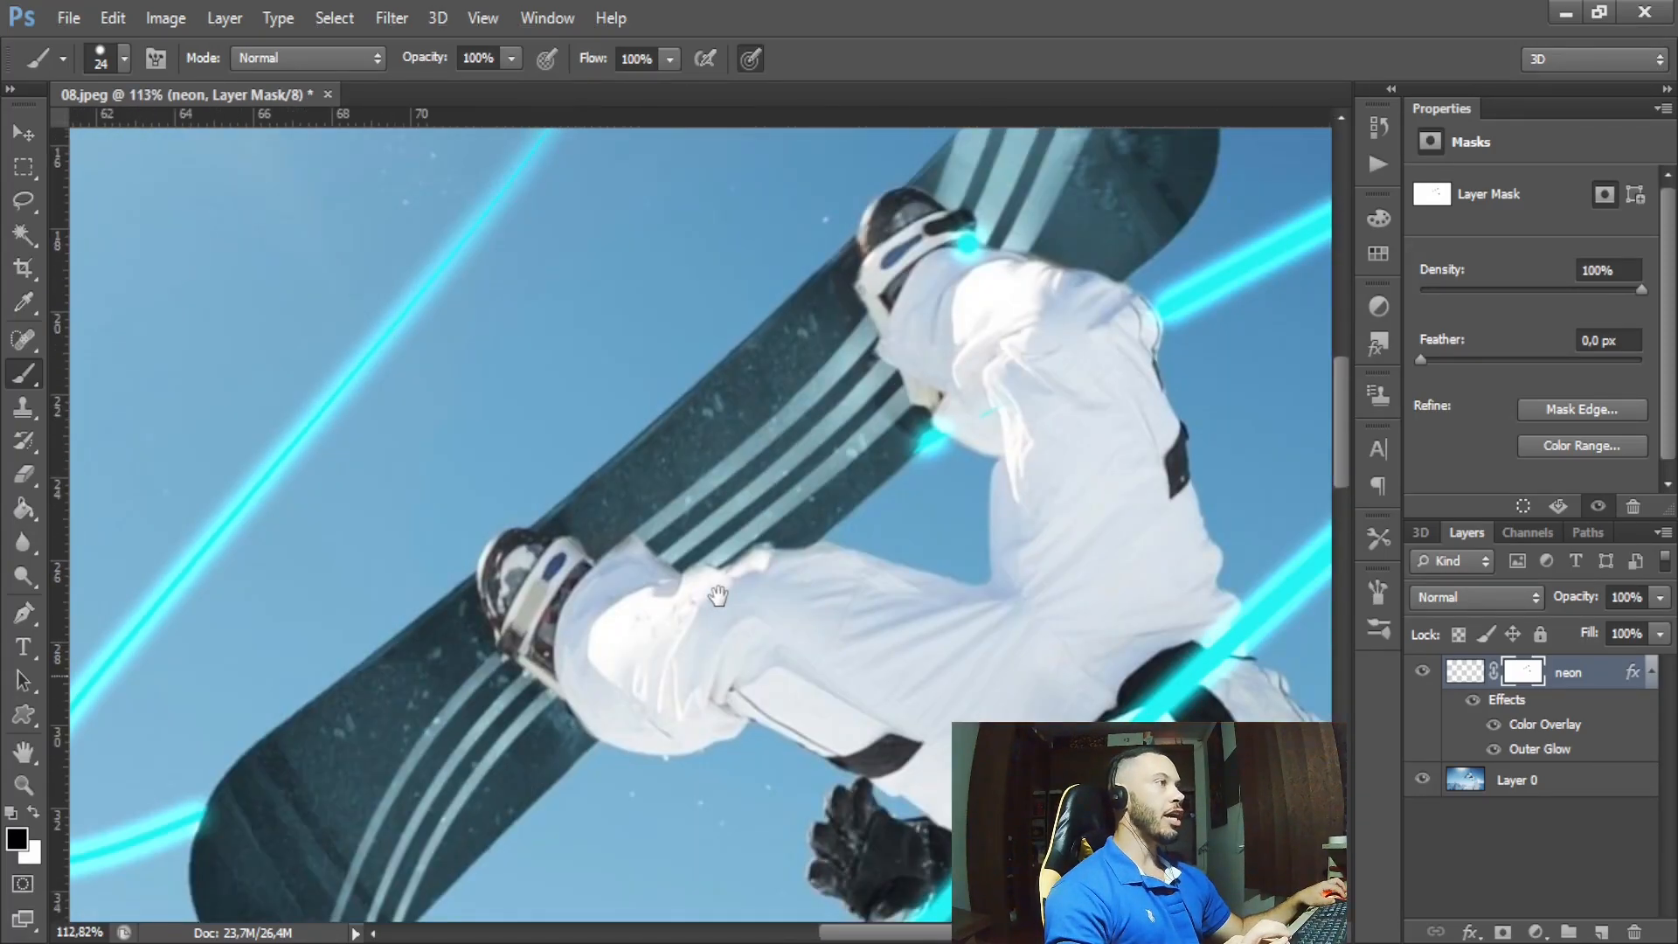
left_click_drag(955, 438, 1013, 401)
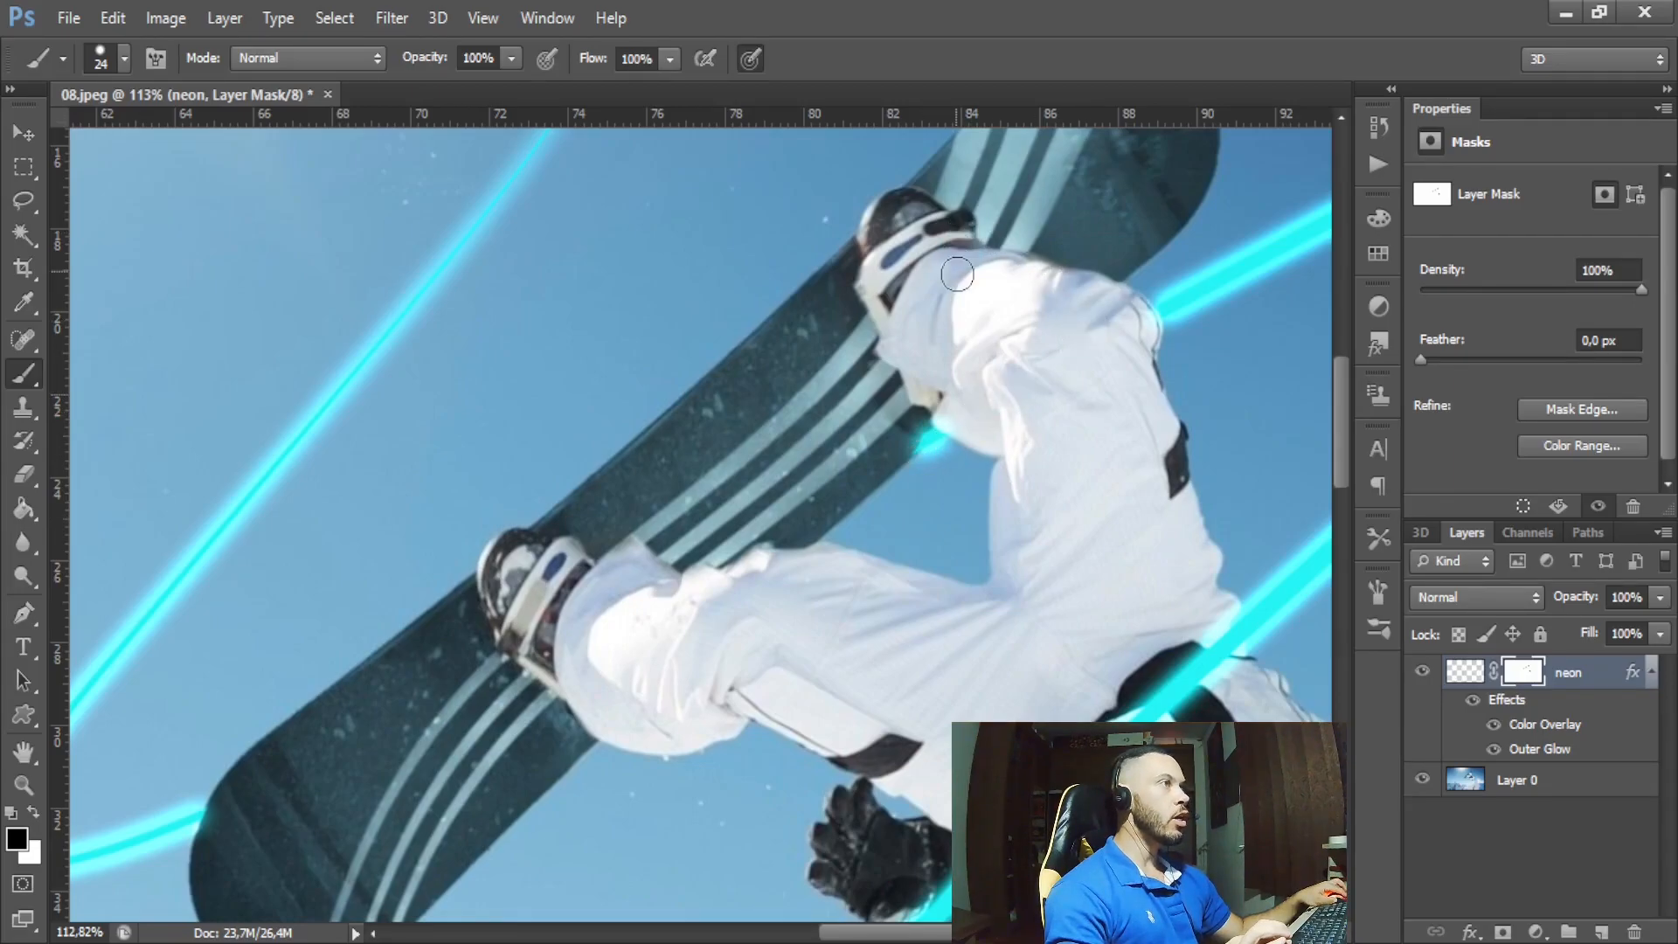
scroll(942, 385, "up", 1)
scroll(943, 386, "up", 9)
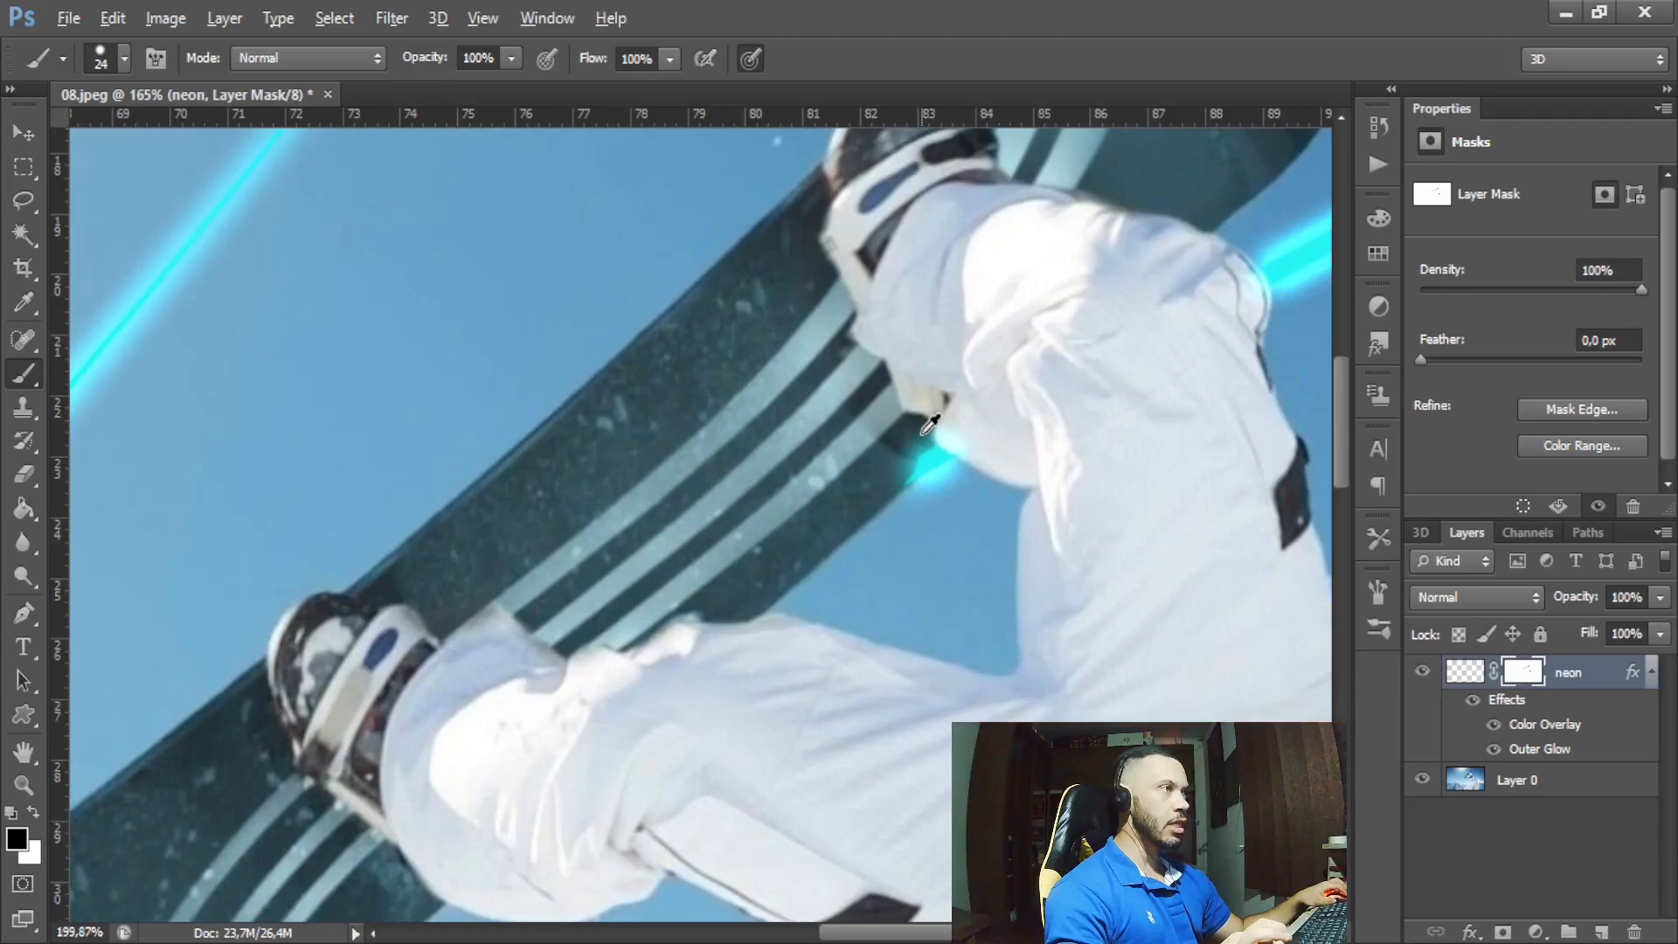
mouse_move(926, 442)
left_mouse_down()
mouse_move(863, 500)
mouse_move(899, 487)
mouse_move(928, 440)
mouse_move(976, 432)
mouse_move(993, 480)
left_mouse_up()
key("ctrl+0")
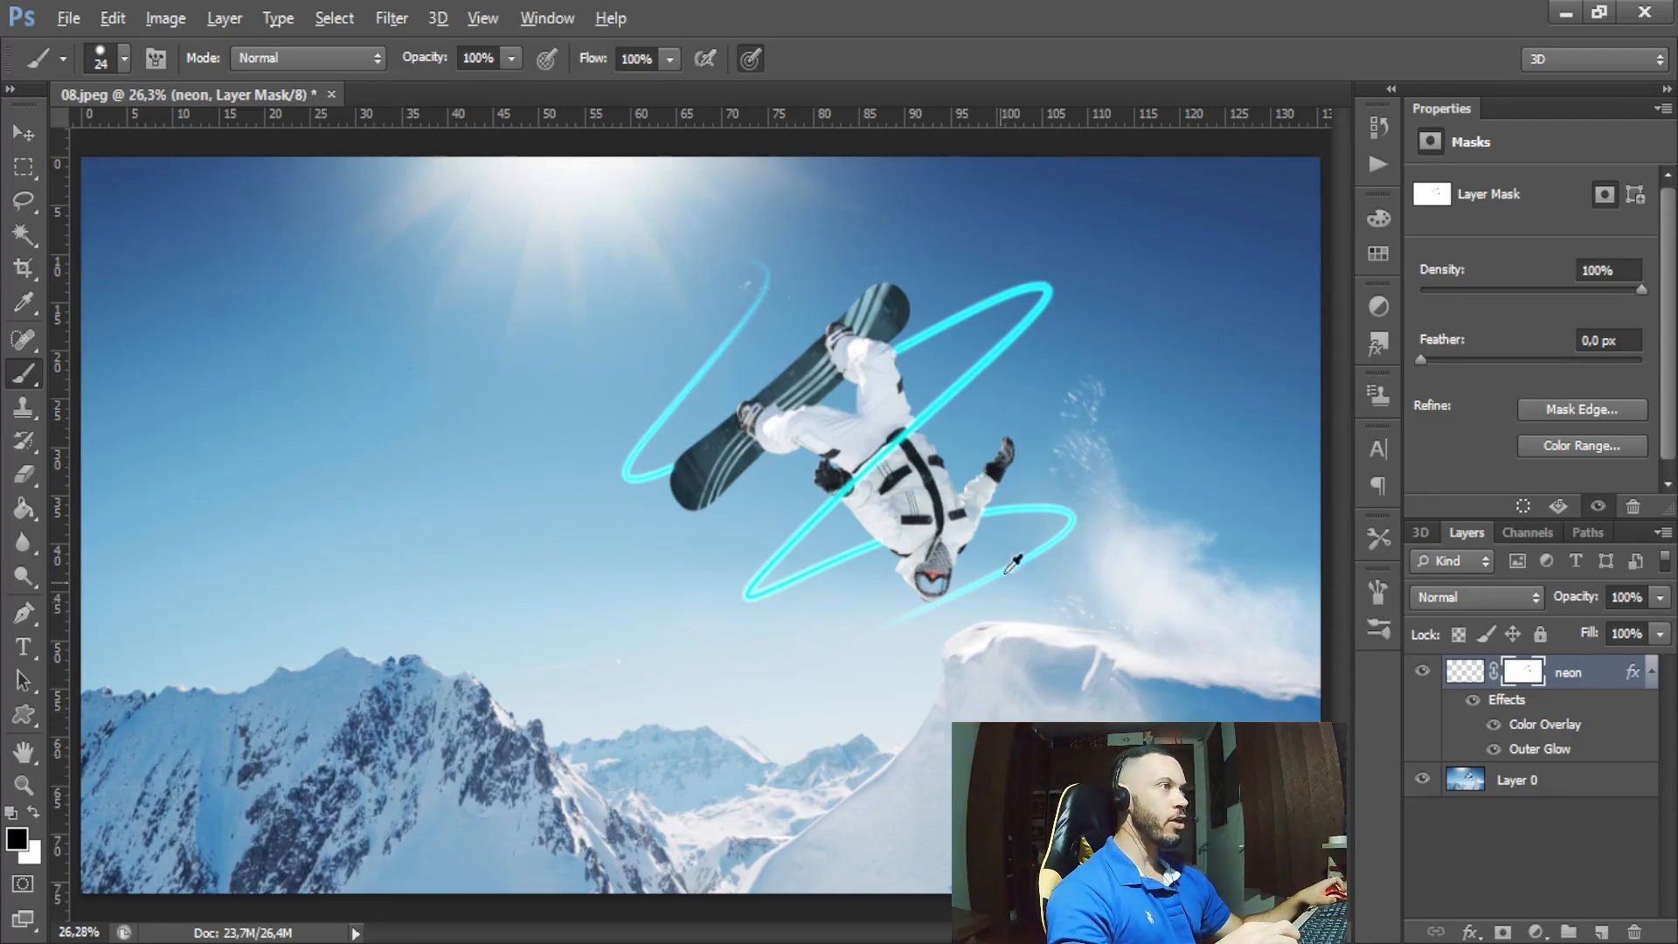
scroll(1136, 418, "up", 2)
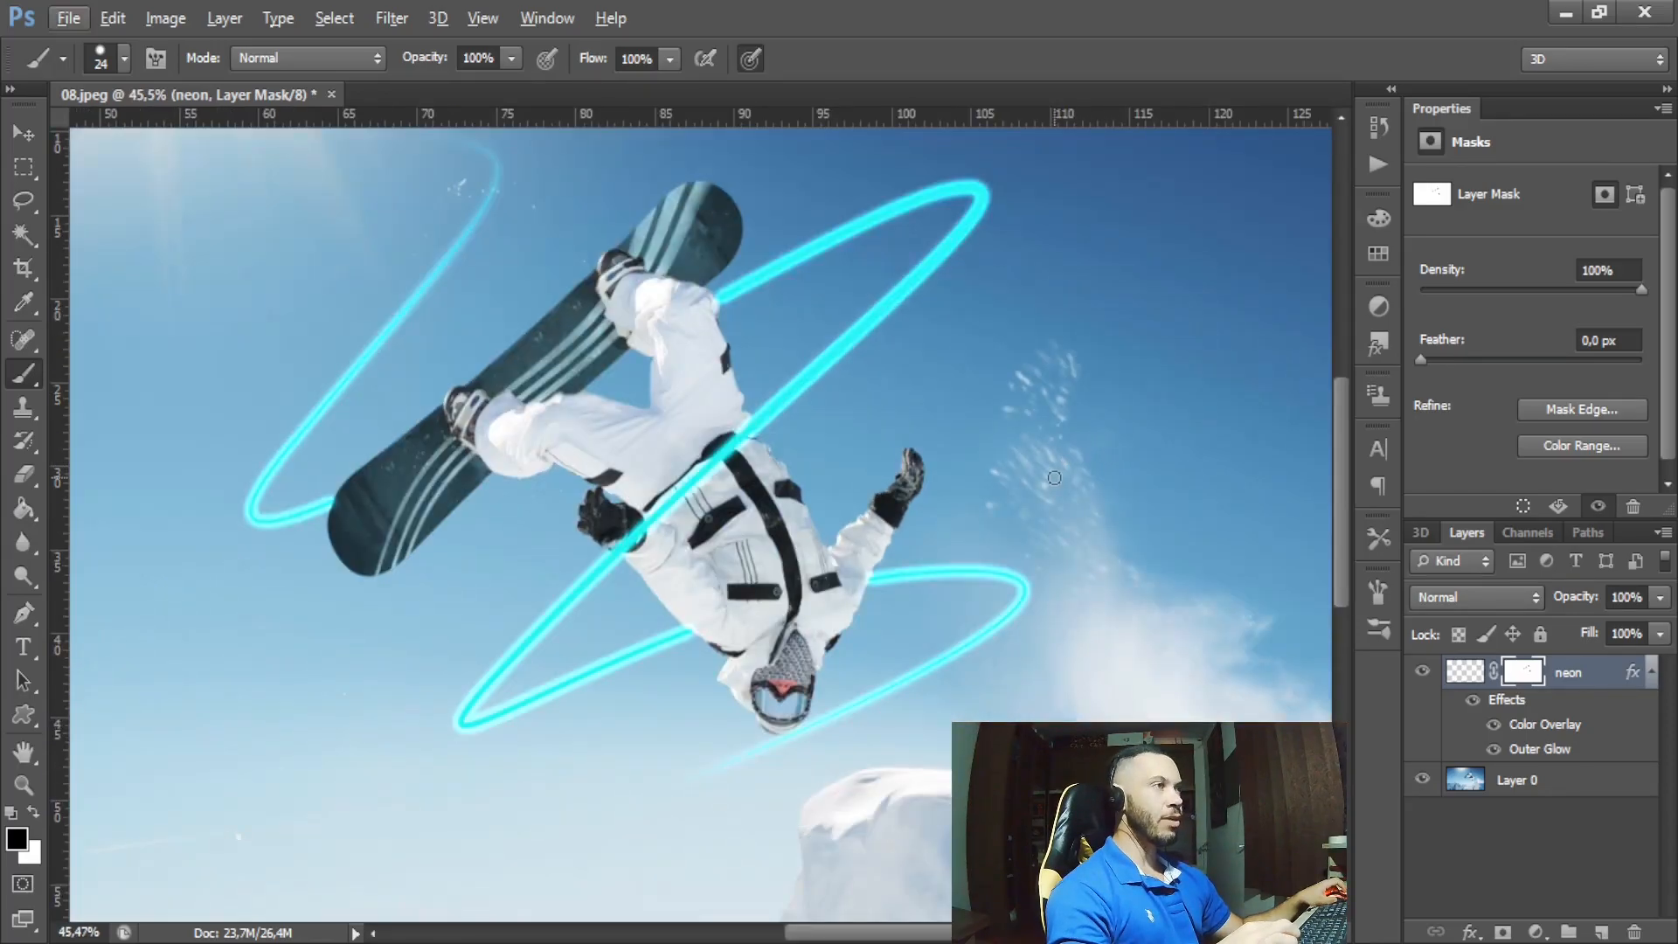
left_click_drag(1002, 434, 1075, 499)
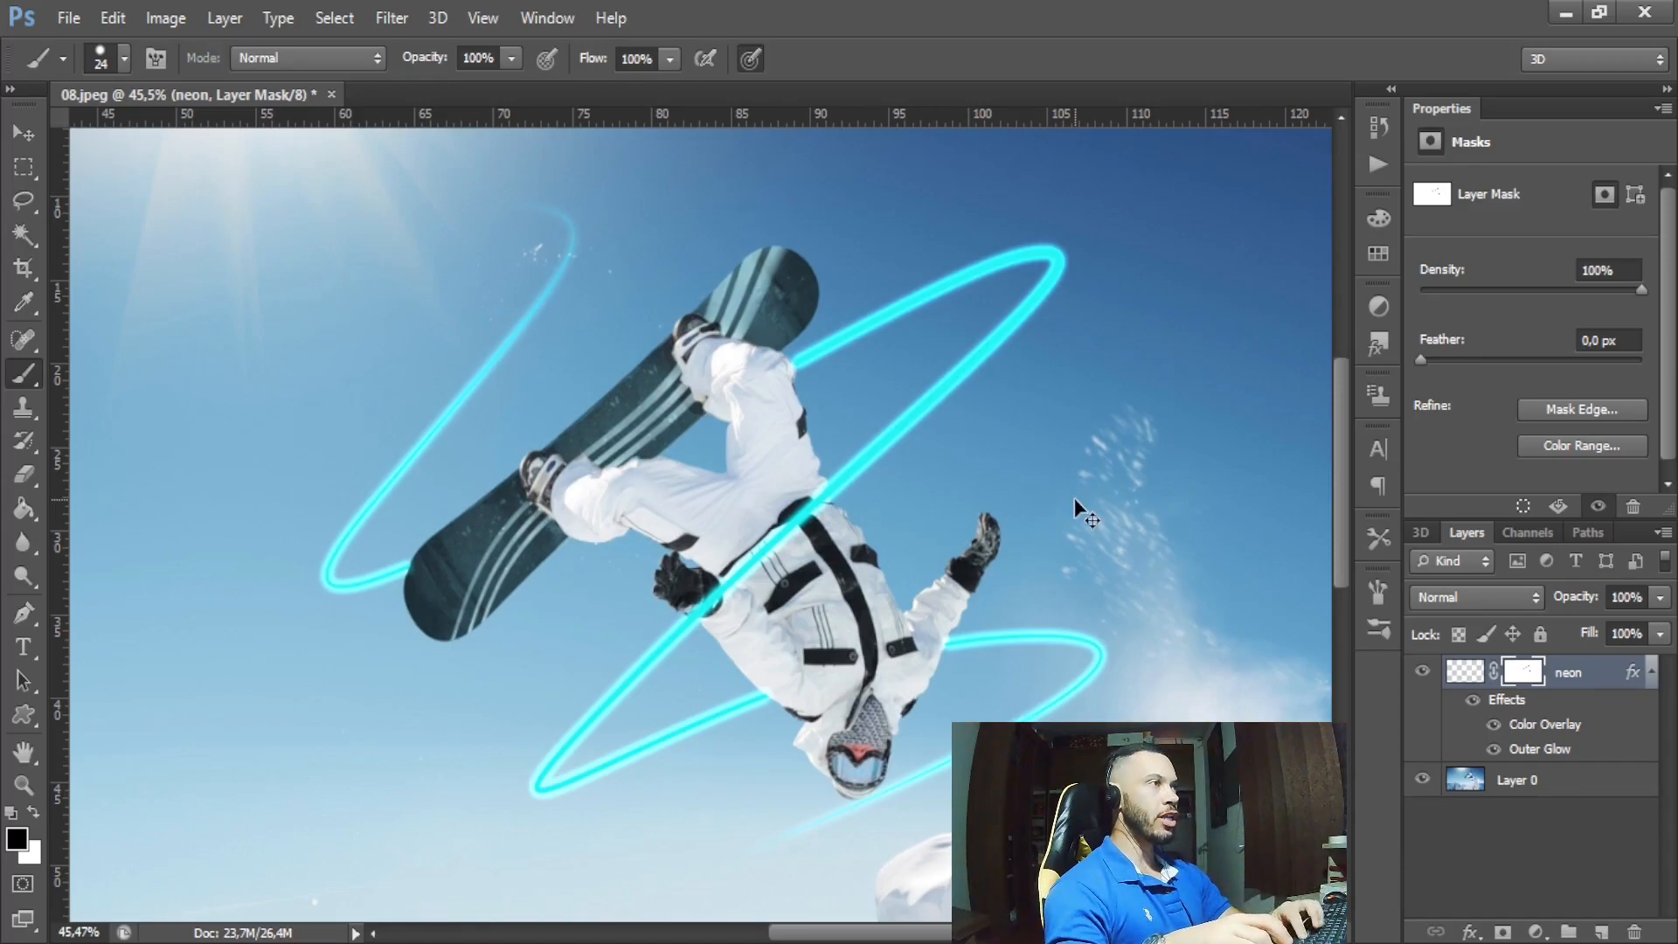
- Create a new layer named custom above the neon layer
key("ctrl+shift+n")
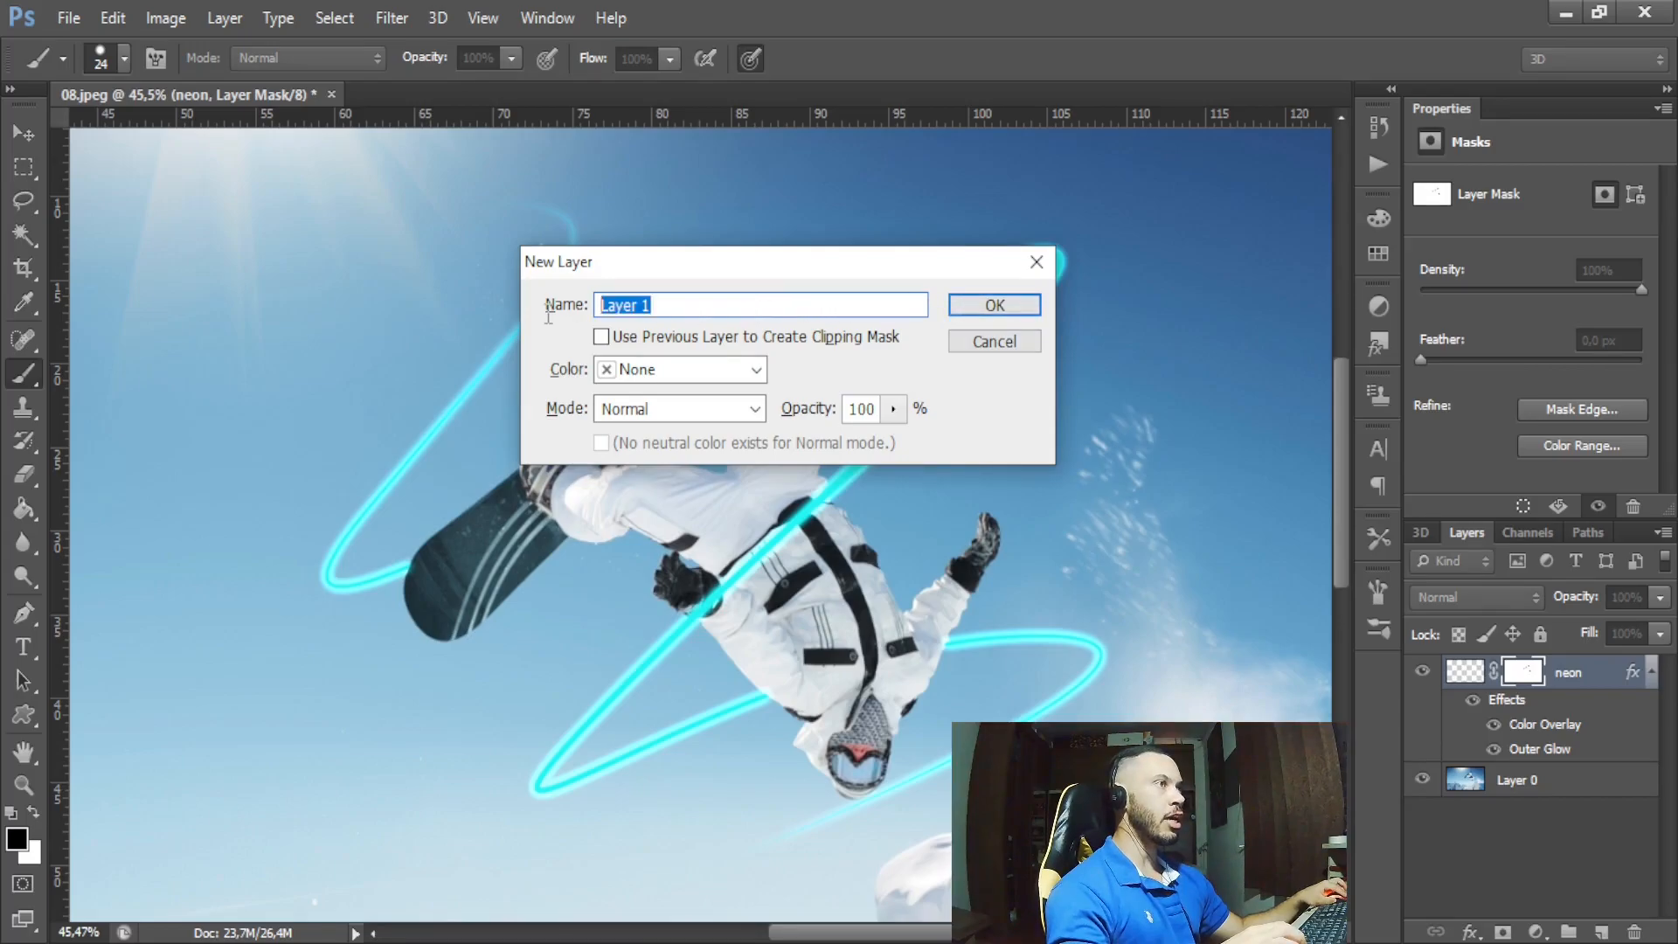
type("custom")
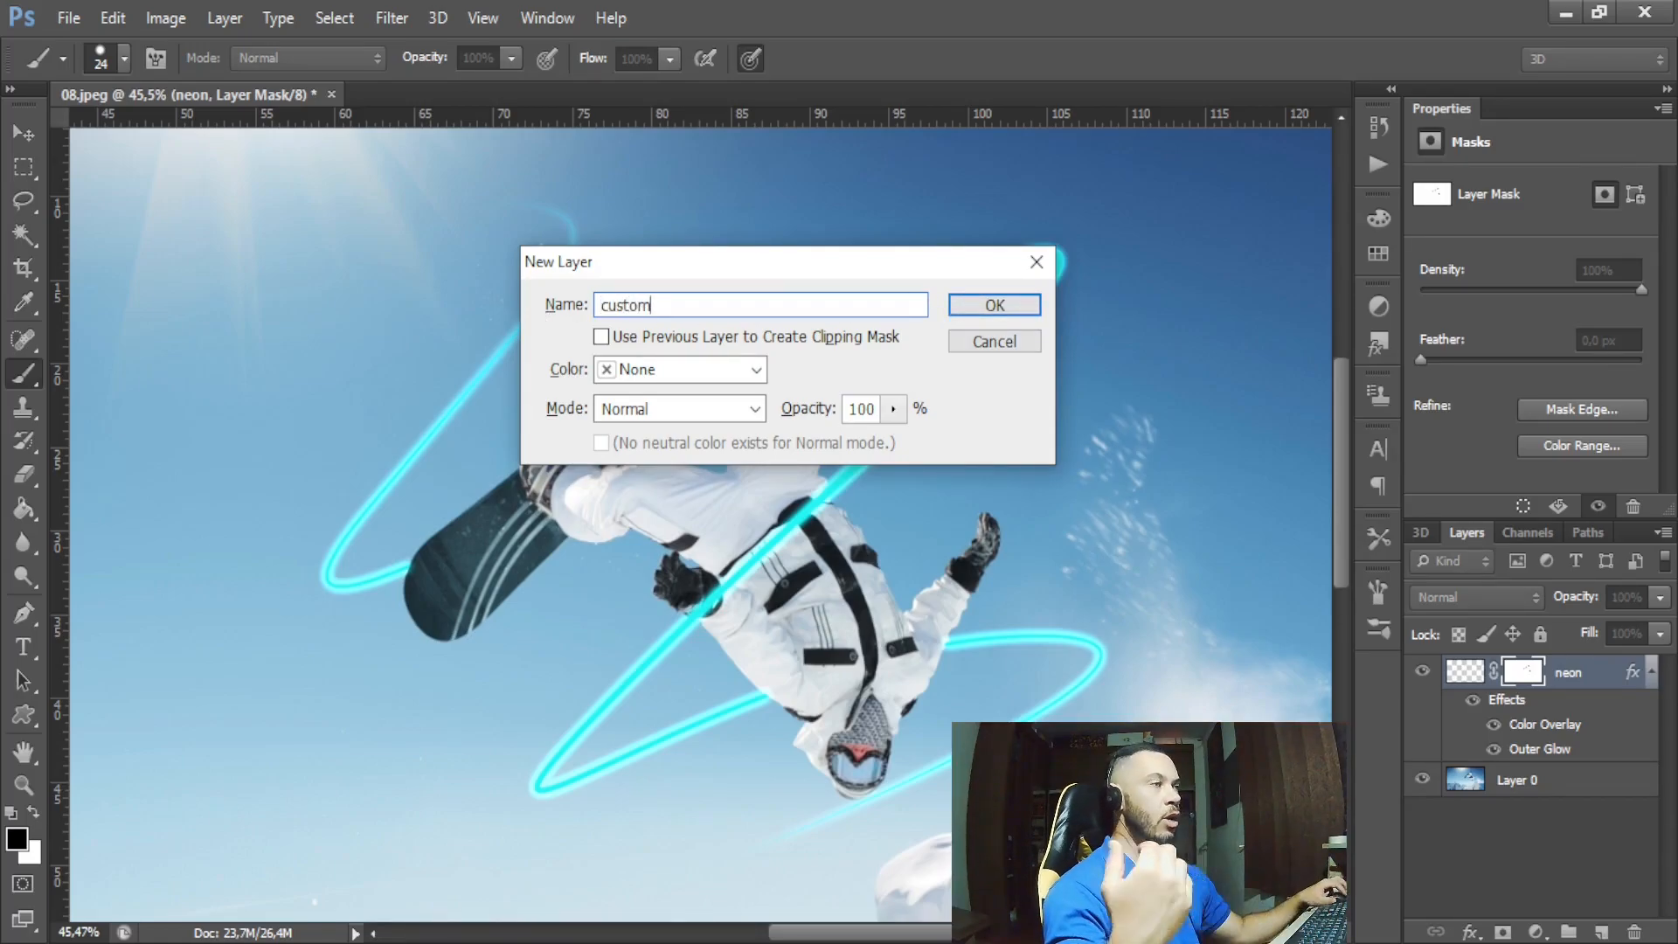
left_click(976, 306)
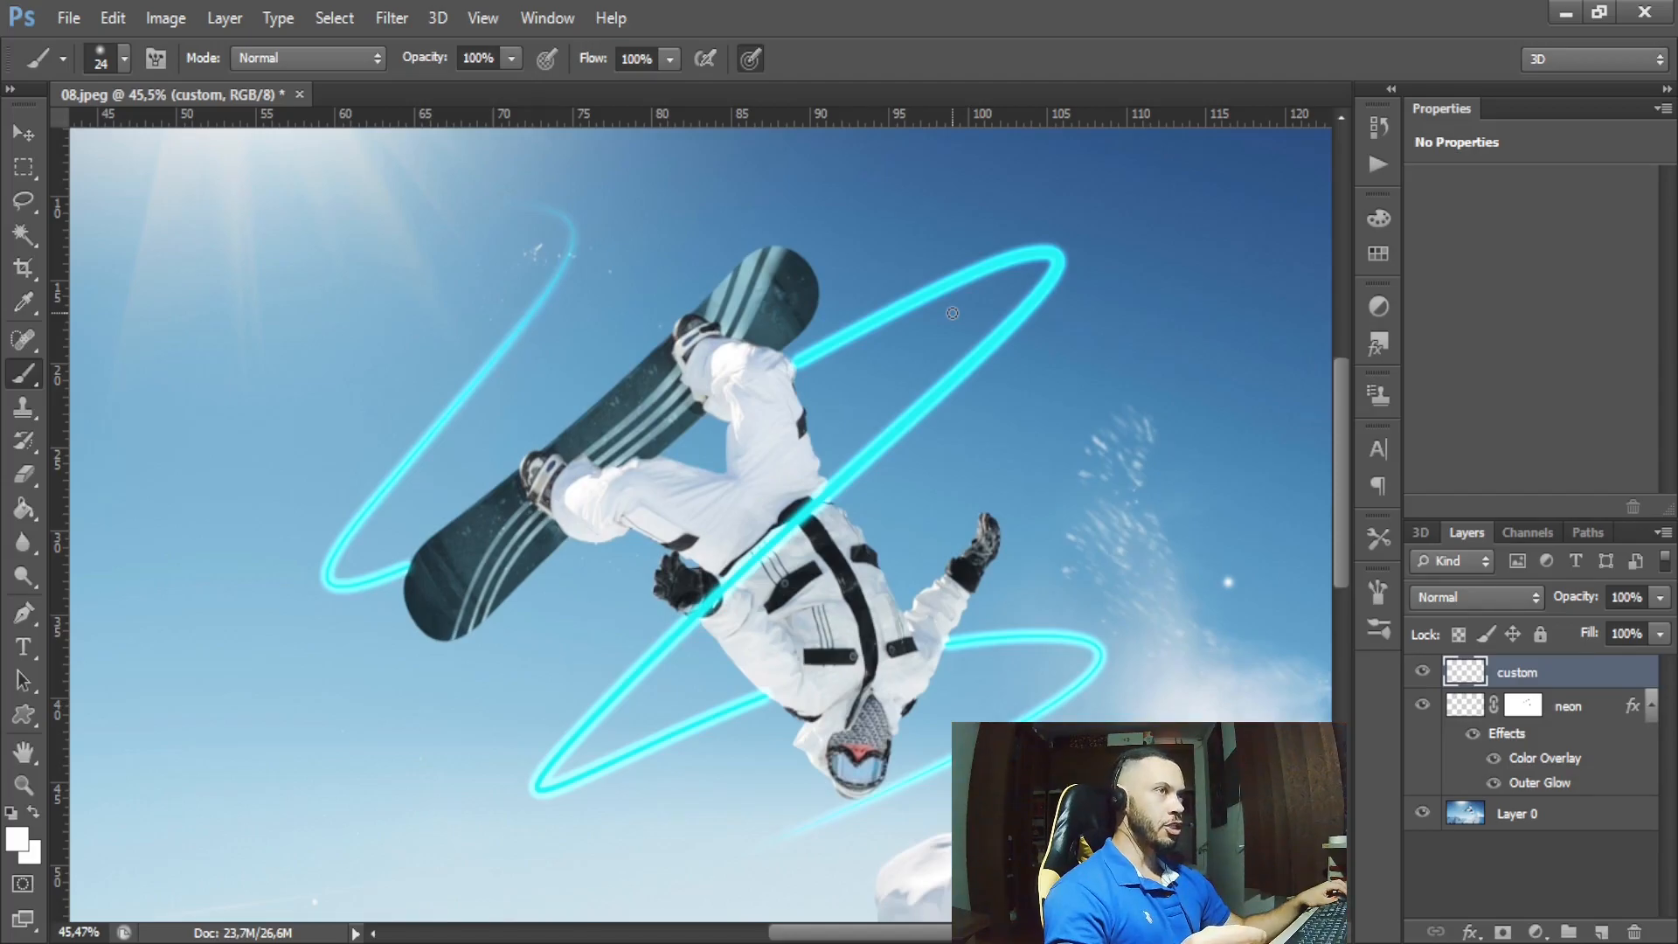
- Choose the Brush tool and set its size to 9 px
right_click(29, 374)
left_click(94, 370)
left_click(125, 59)
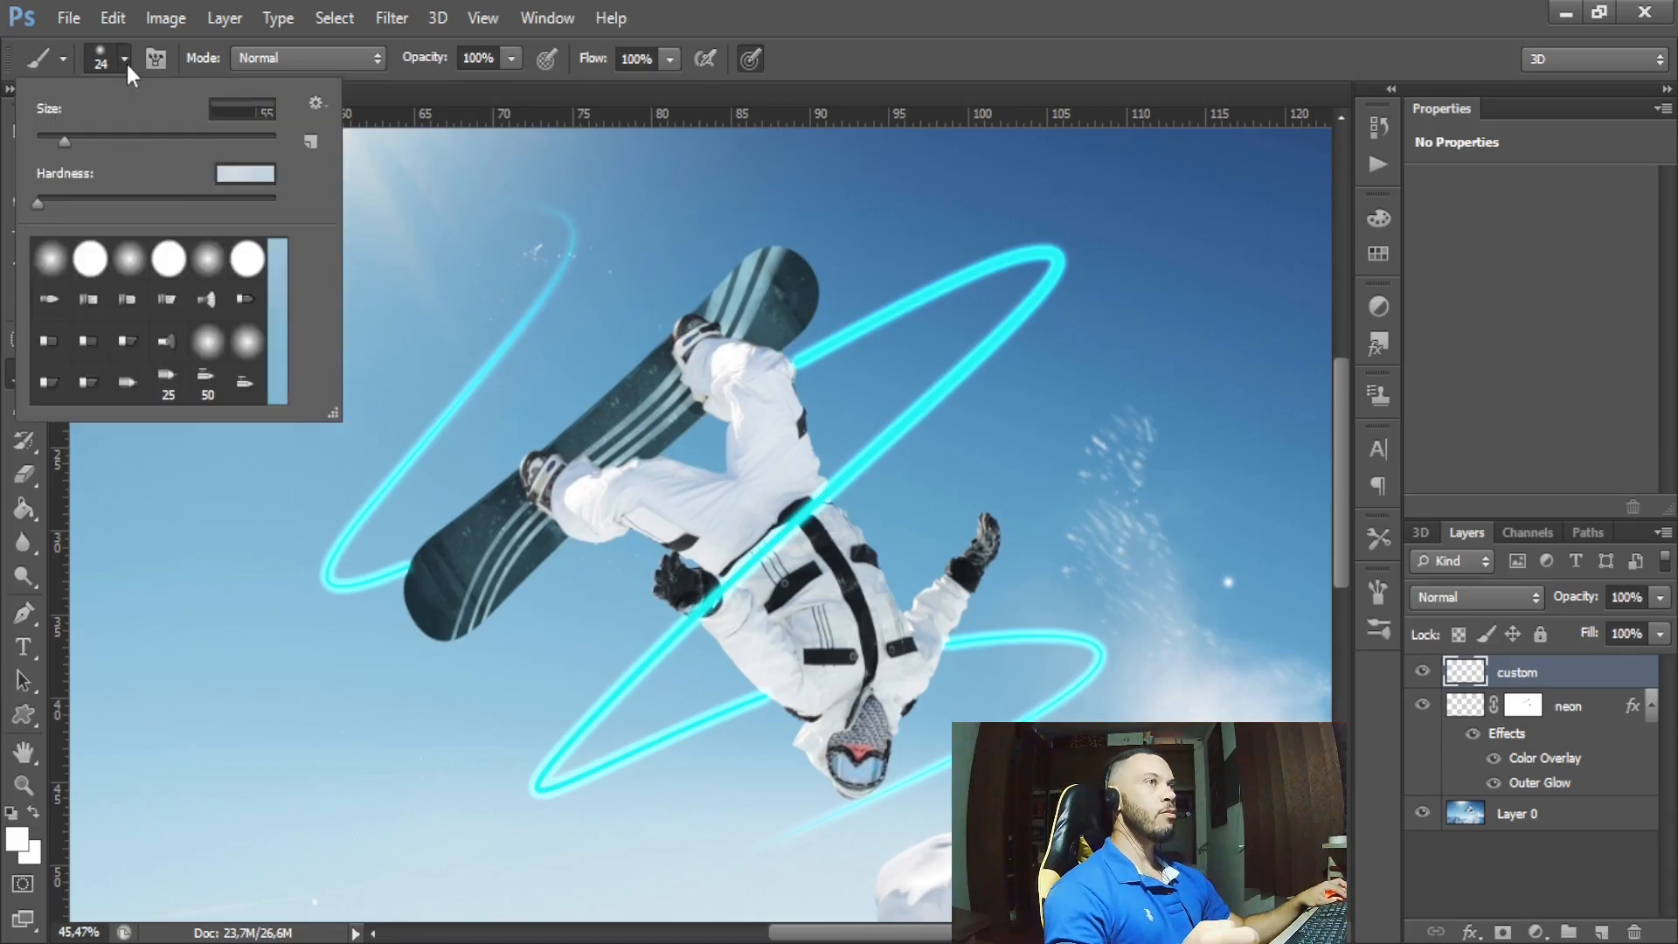
left_click(230, 111)
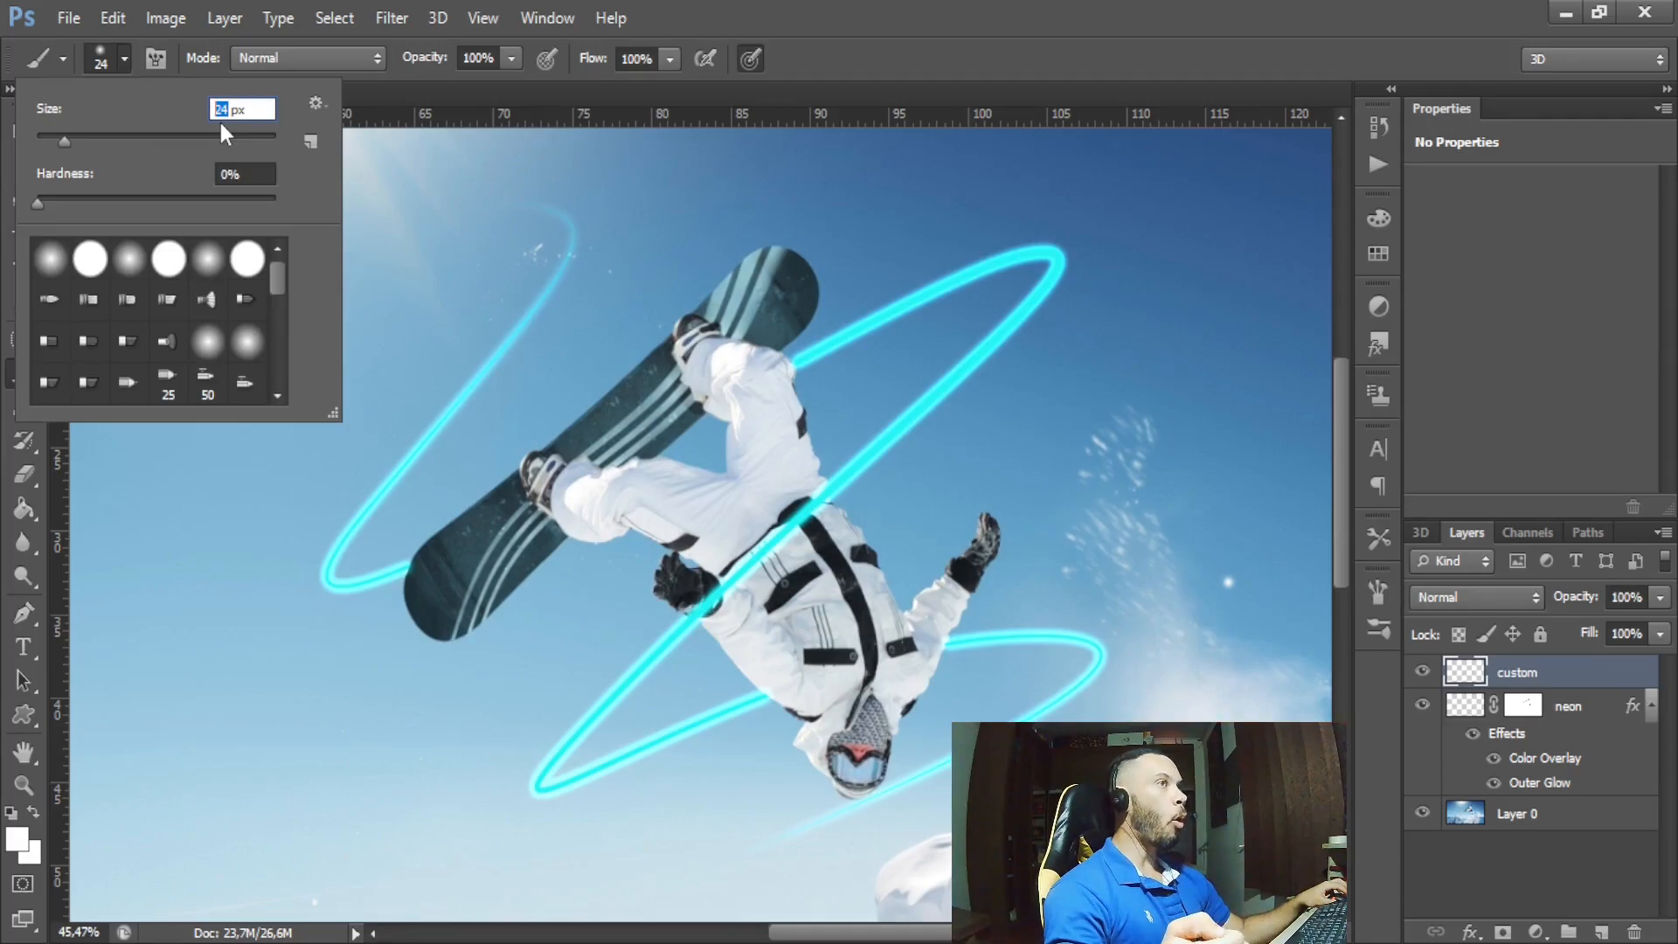
type("9")
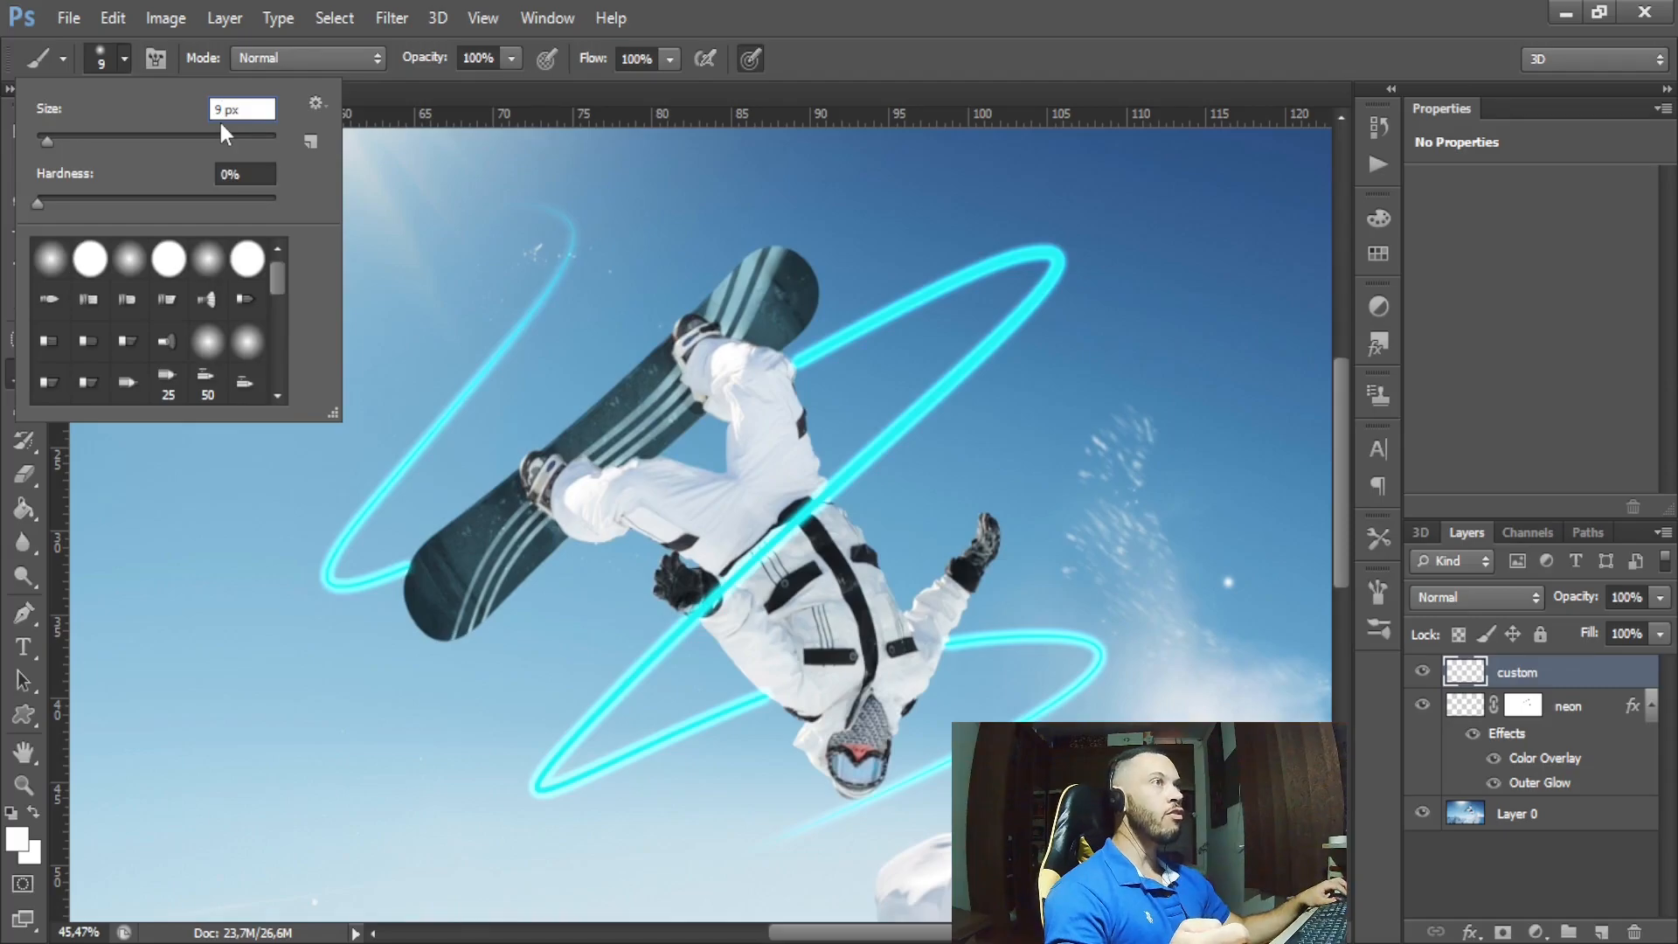
left_click(402, 88)
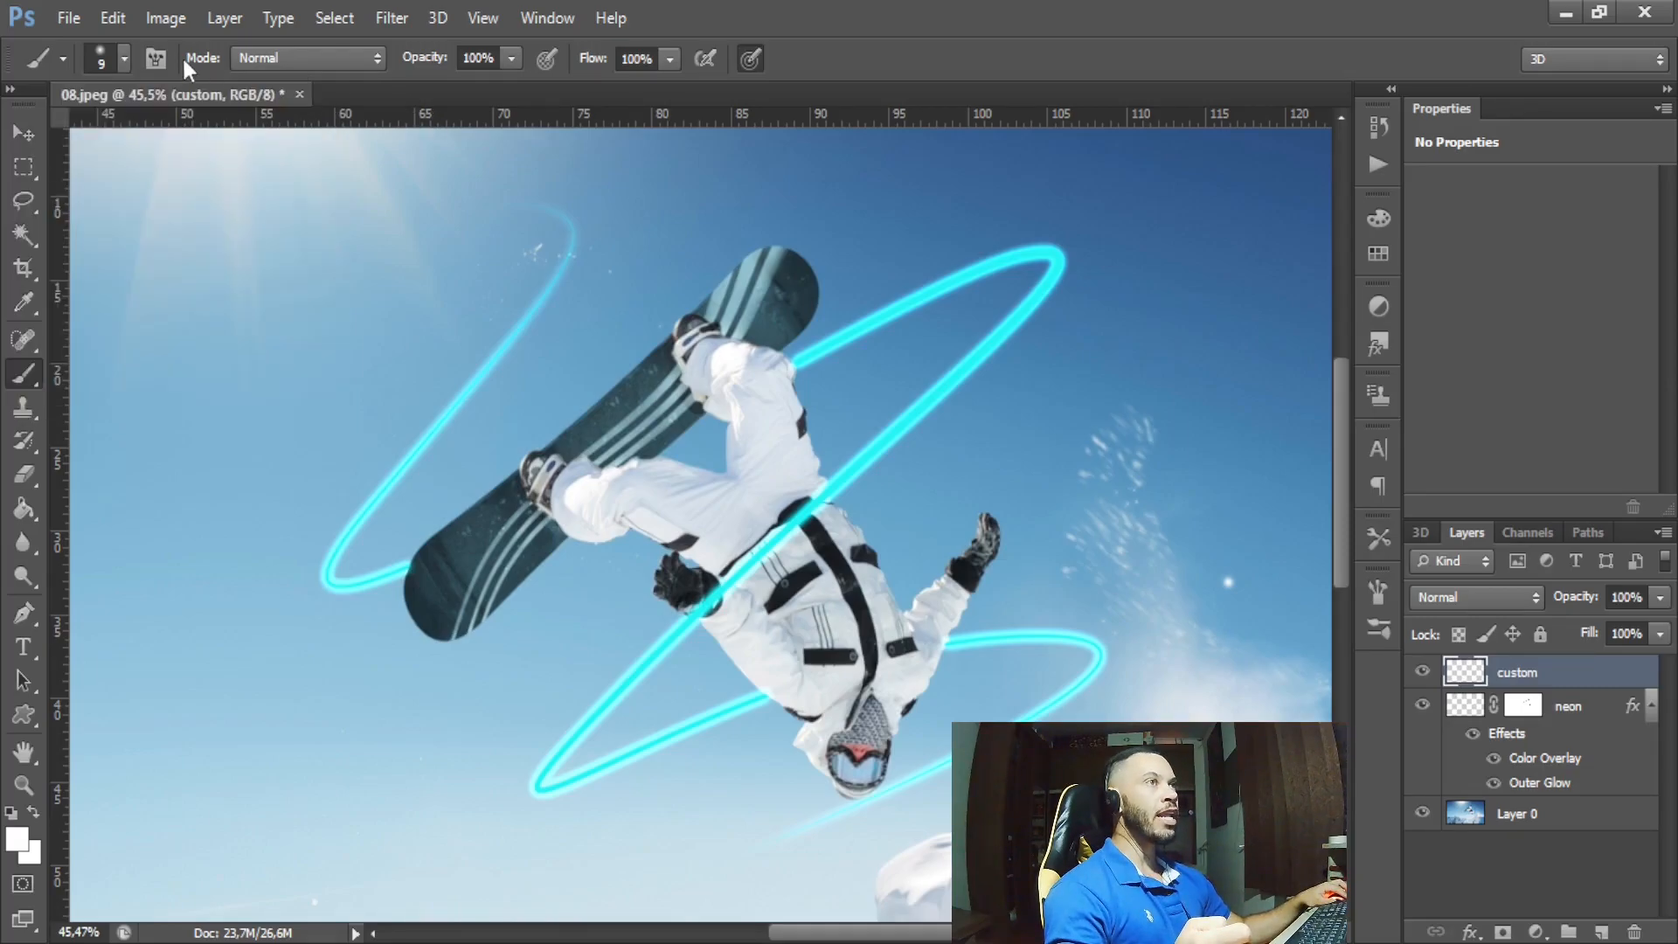
- Set the brush tip's spacing to 300% and its hardness to 100% in the detailed brush settings
left_click(154, 59)
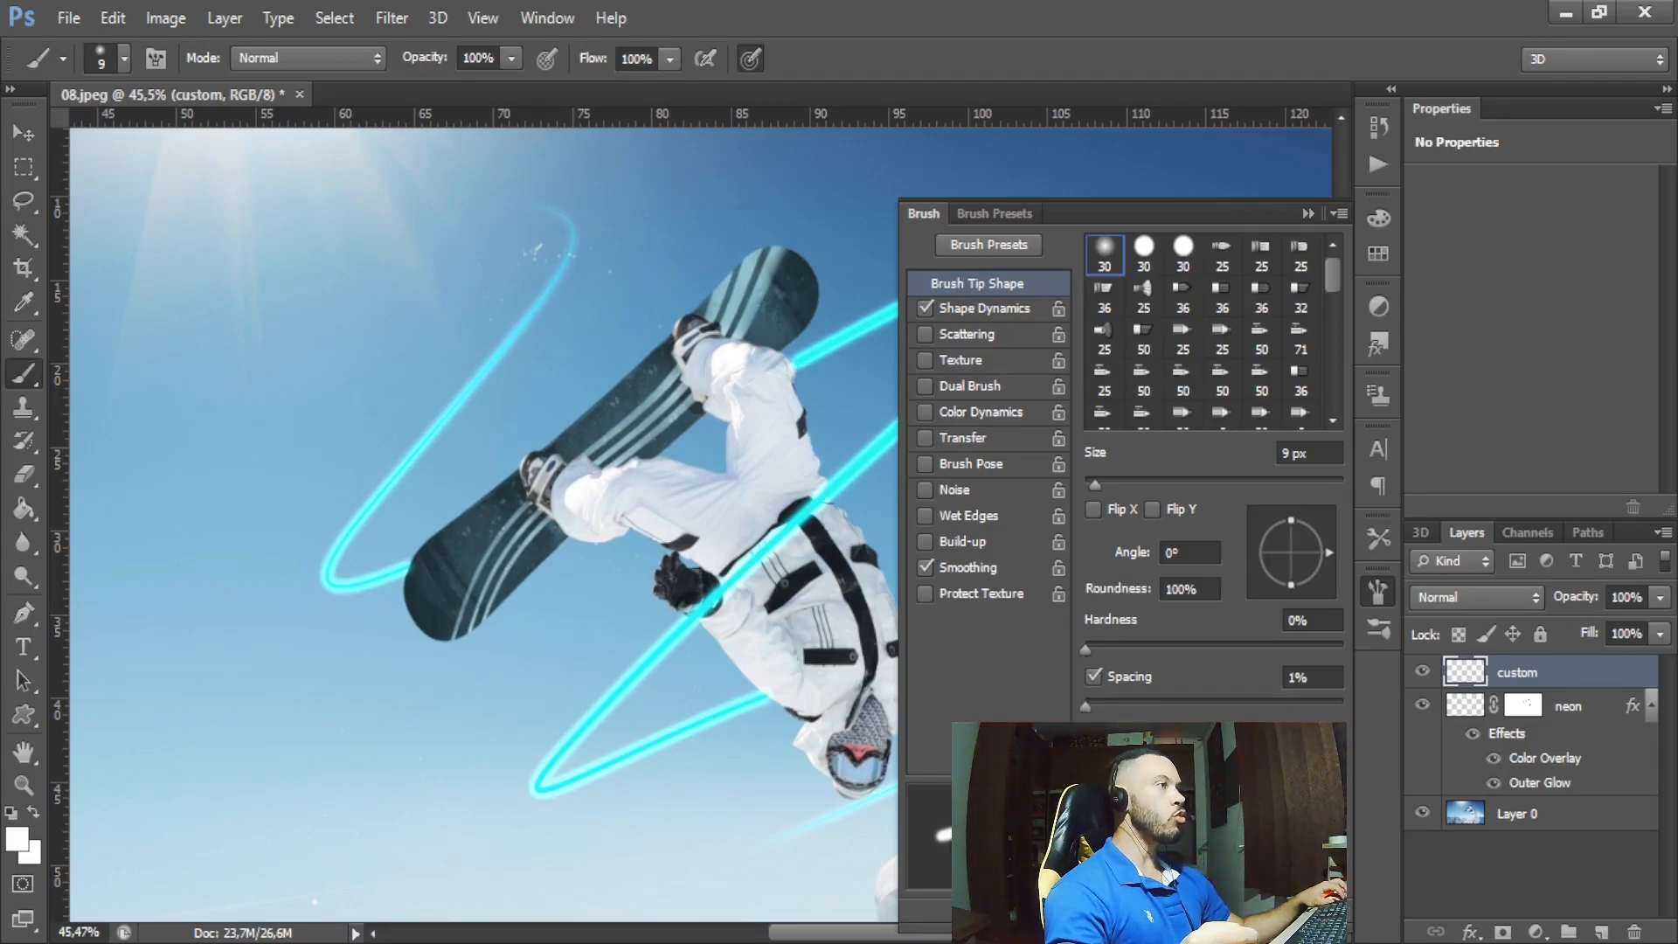
mouse_move(1086, 710)
left_mouse_down()
mouse_move(1281, 710)
mouse_move(1266, 701)
mouse_move(1304, 695)
mouse_move(1290, 689)
left_mouse_up()
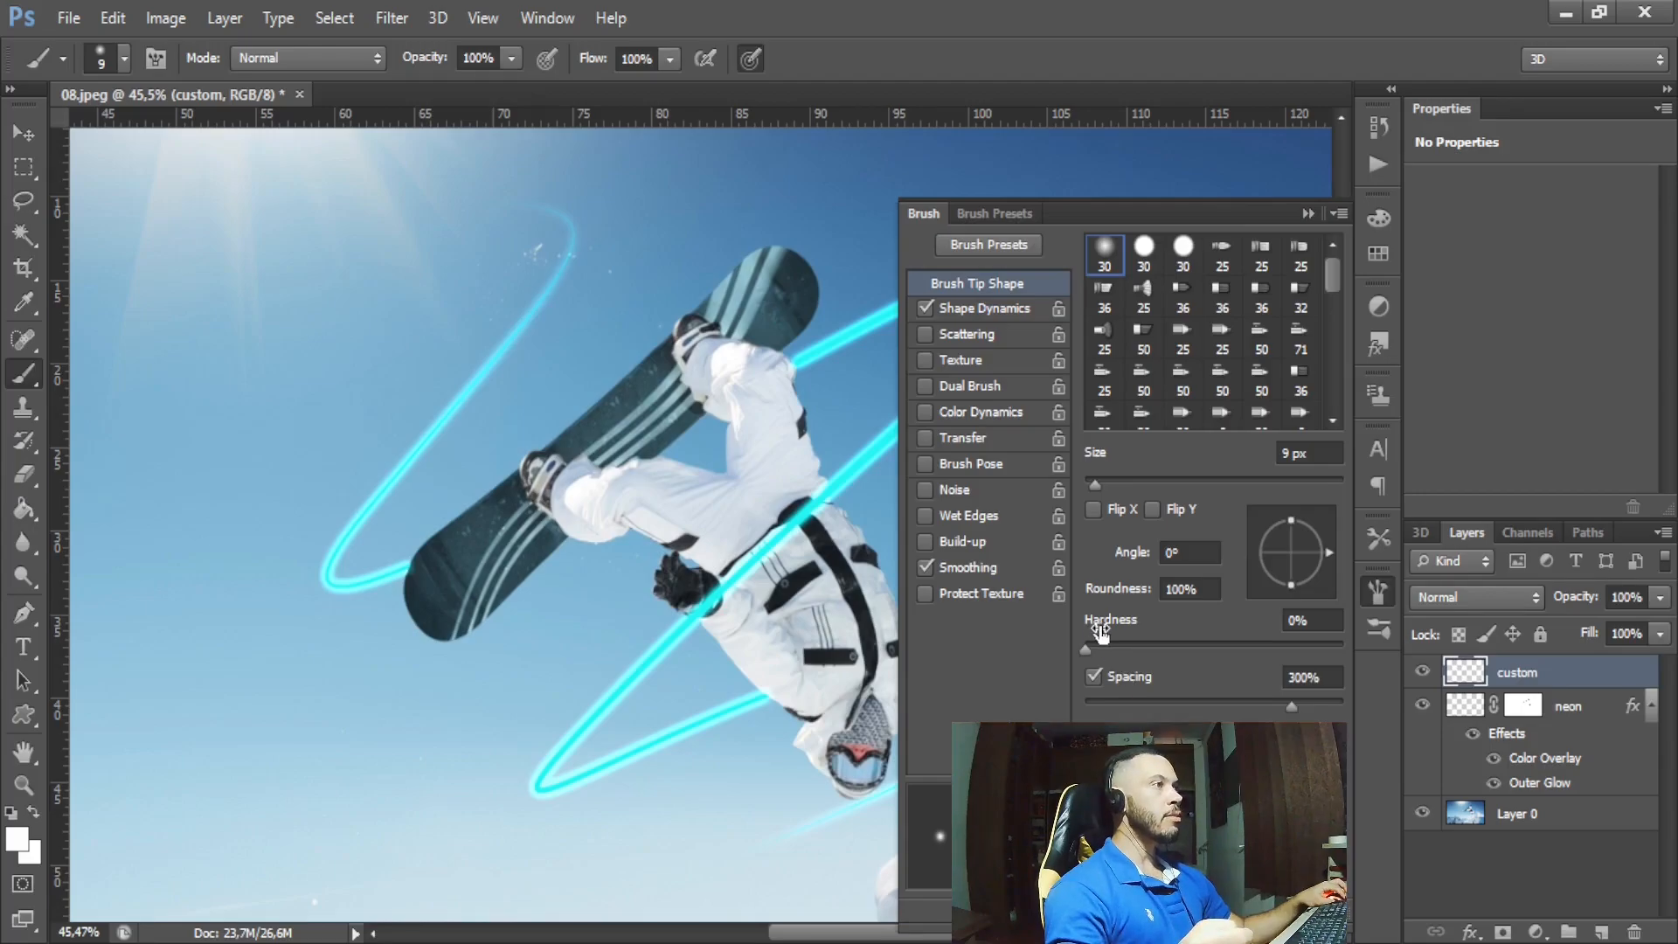
left_click_drag(1087, 648, 1341, 628)
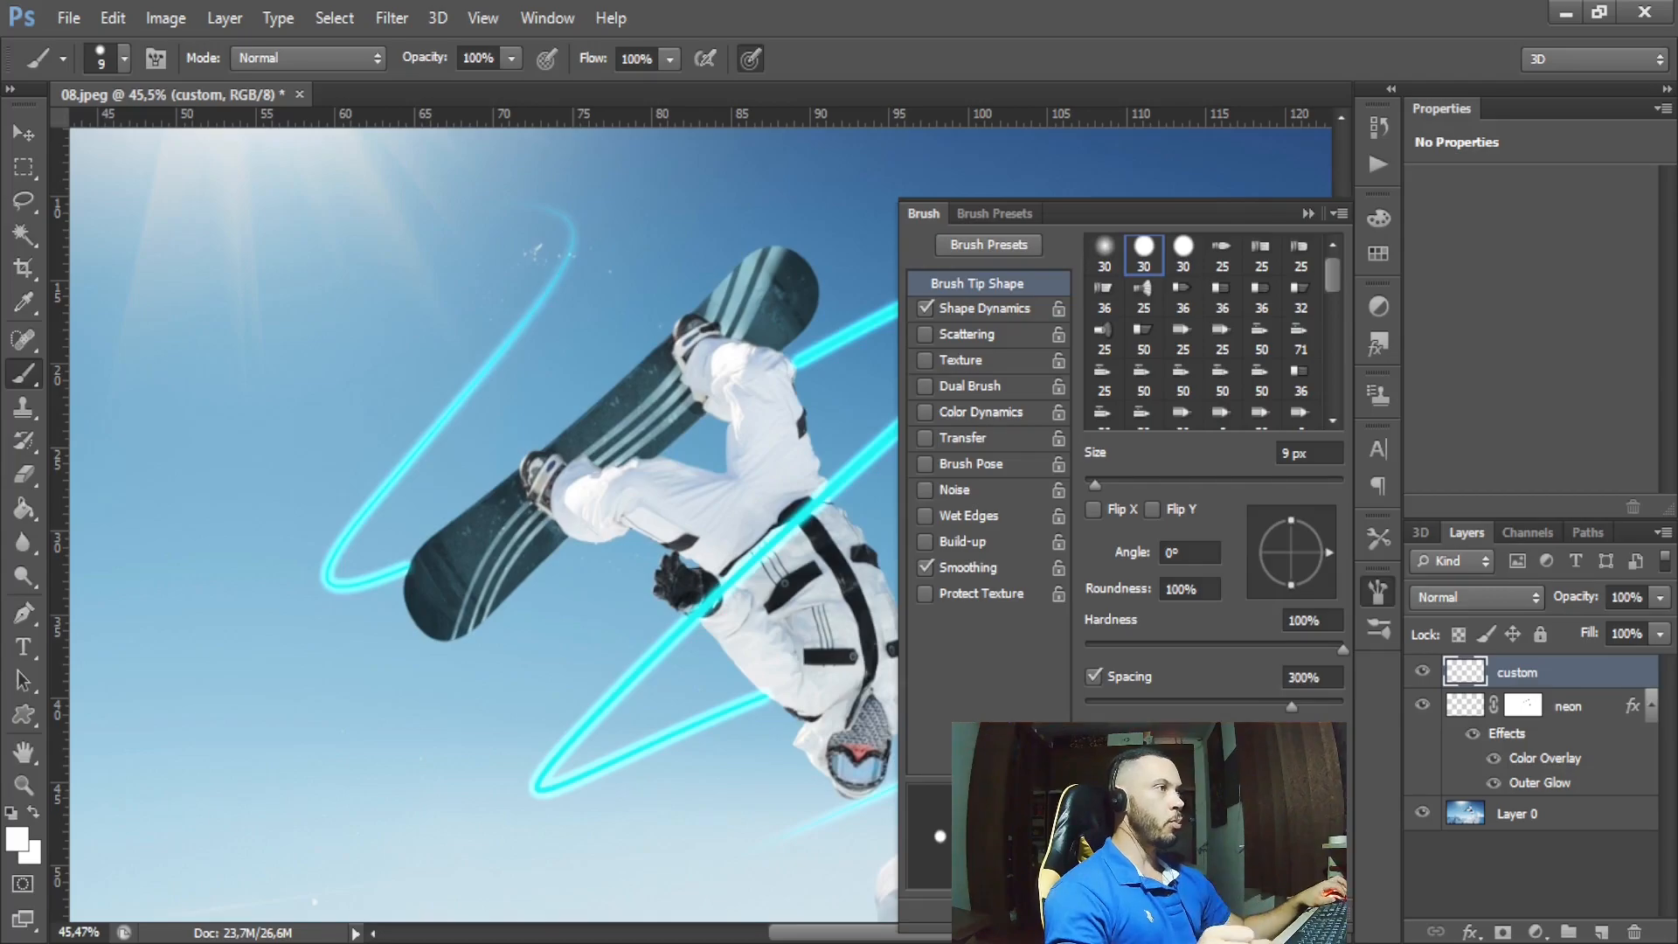
- Set the brush's Shape Dynamics with size, angle and roundness jitter at 0%
left_click(974, 307)
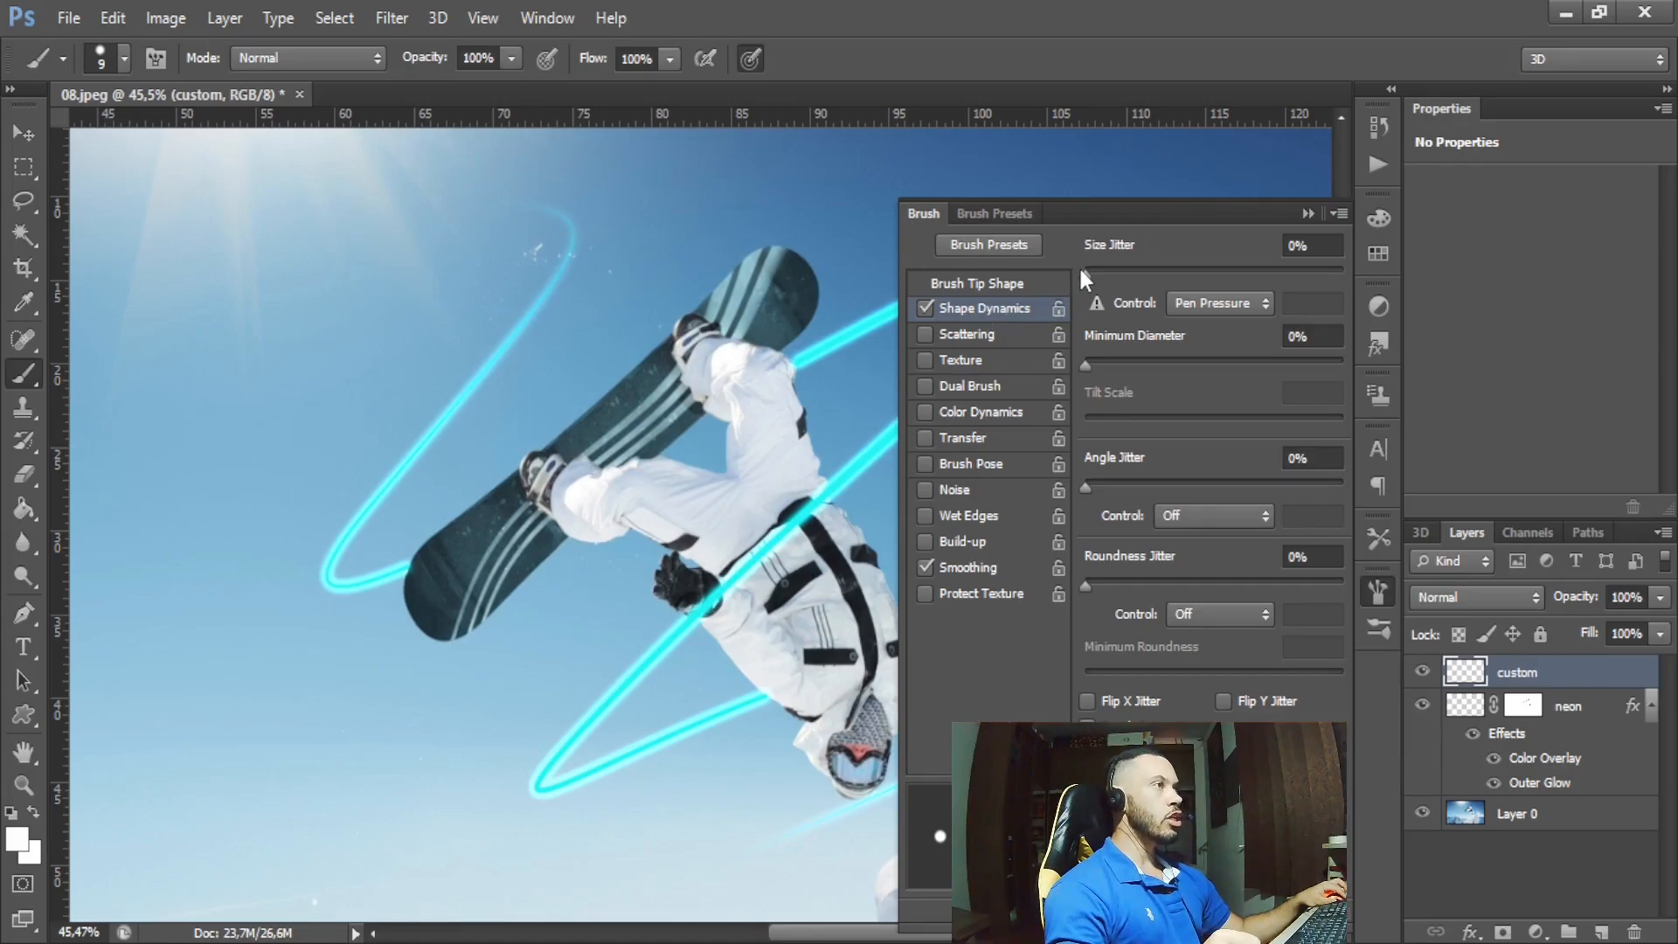
mouse_move(1082, 265)
left_mouse_down()
mouse_move(1151, 264)
mouse_move(1105, 262)
mouse_move(1127, 271)
left_mouse_up()
left_click_drag(1087, 484, 1126, 480)
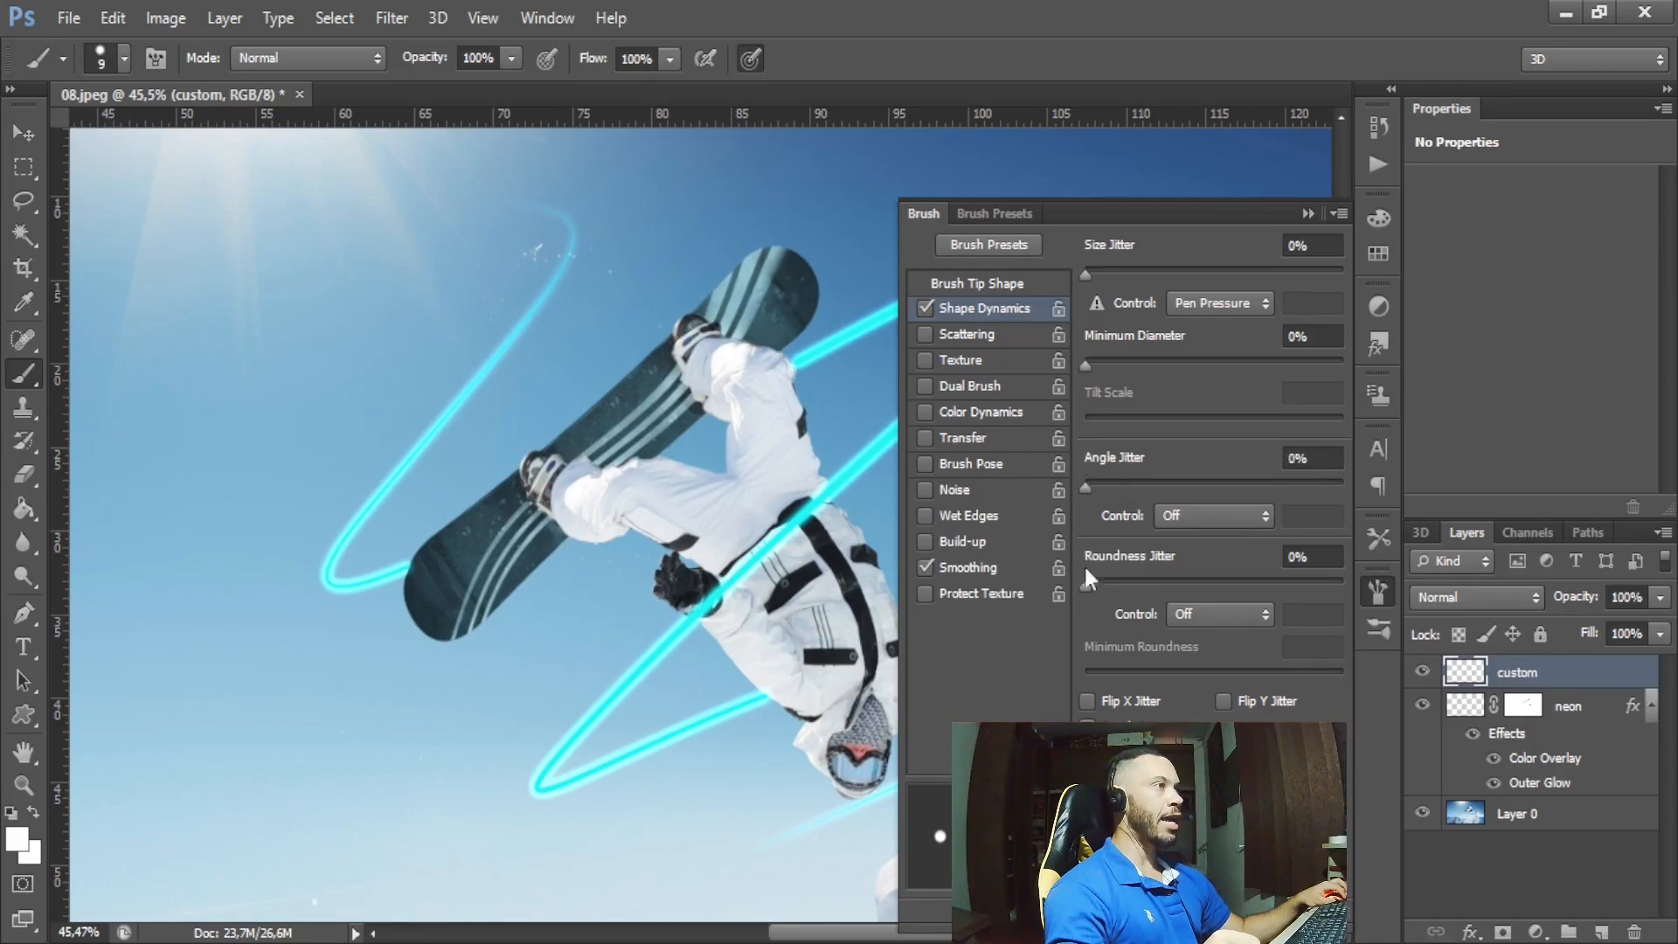
left_click_drag(1084, 584, 1052, 603)
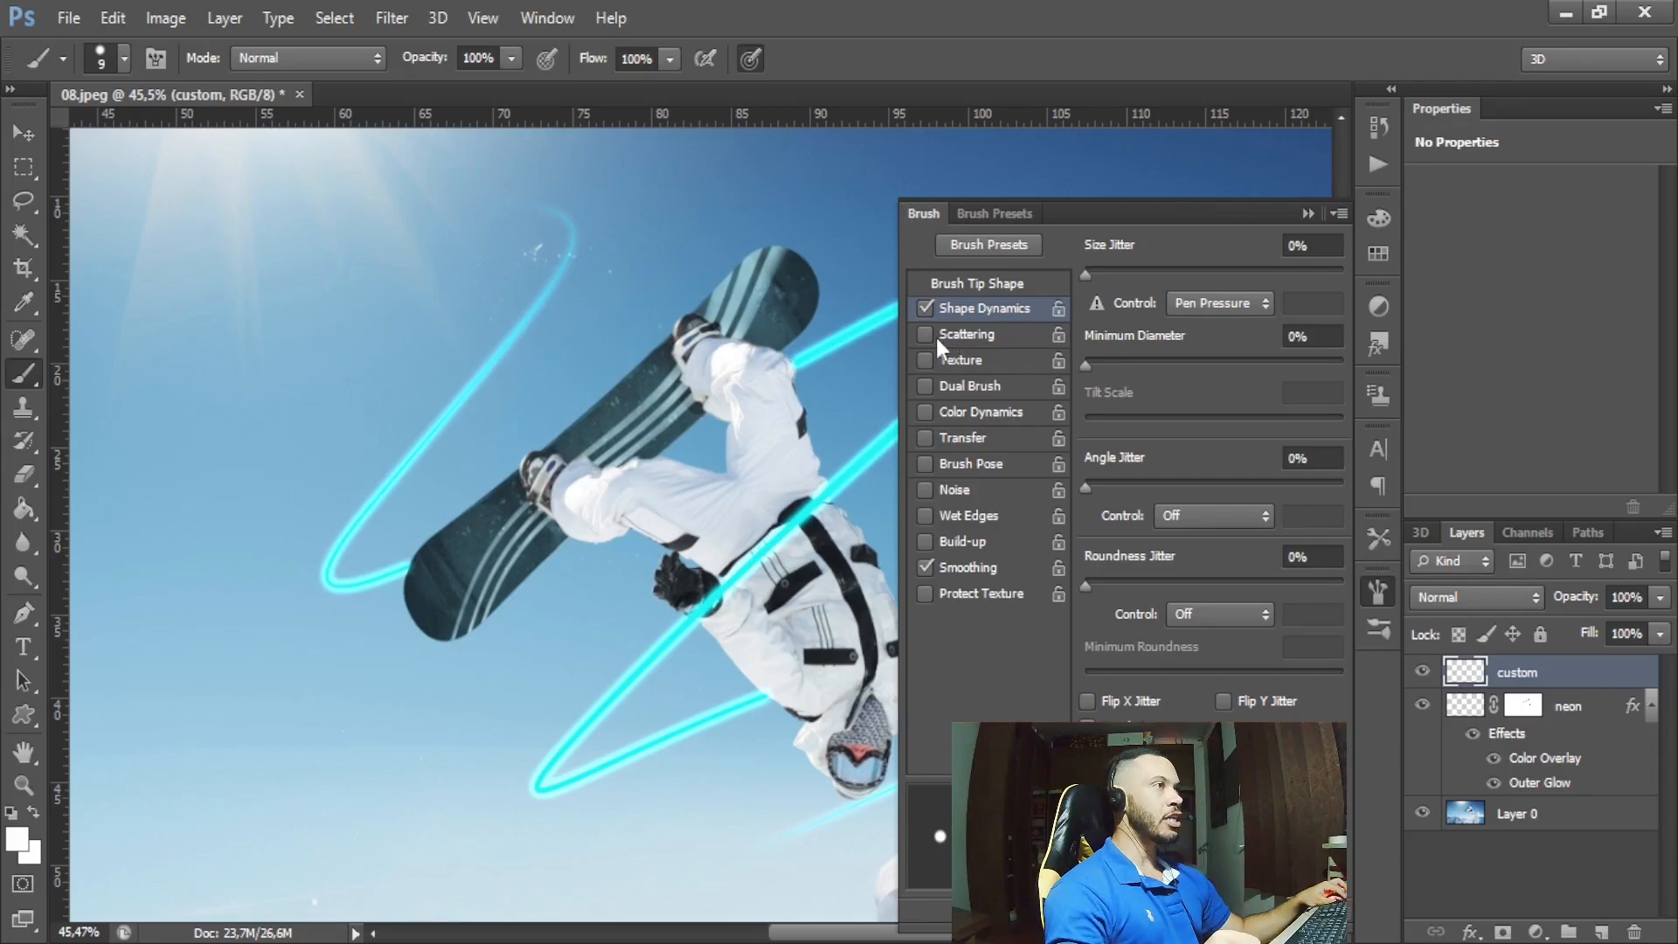
- Enable Scattering for the brush with a scatter of 681% and a count of 2
left_click(967, 334)
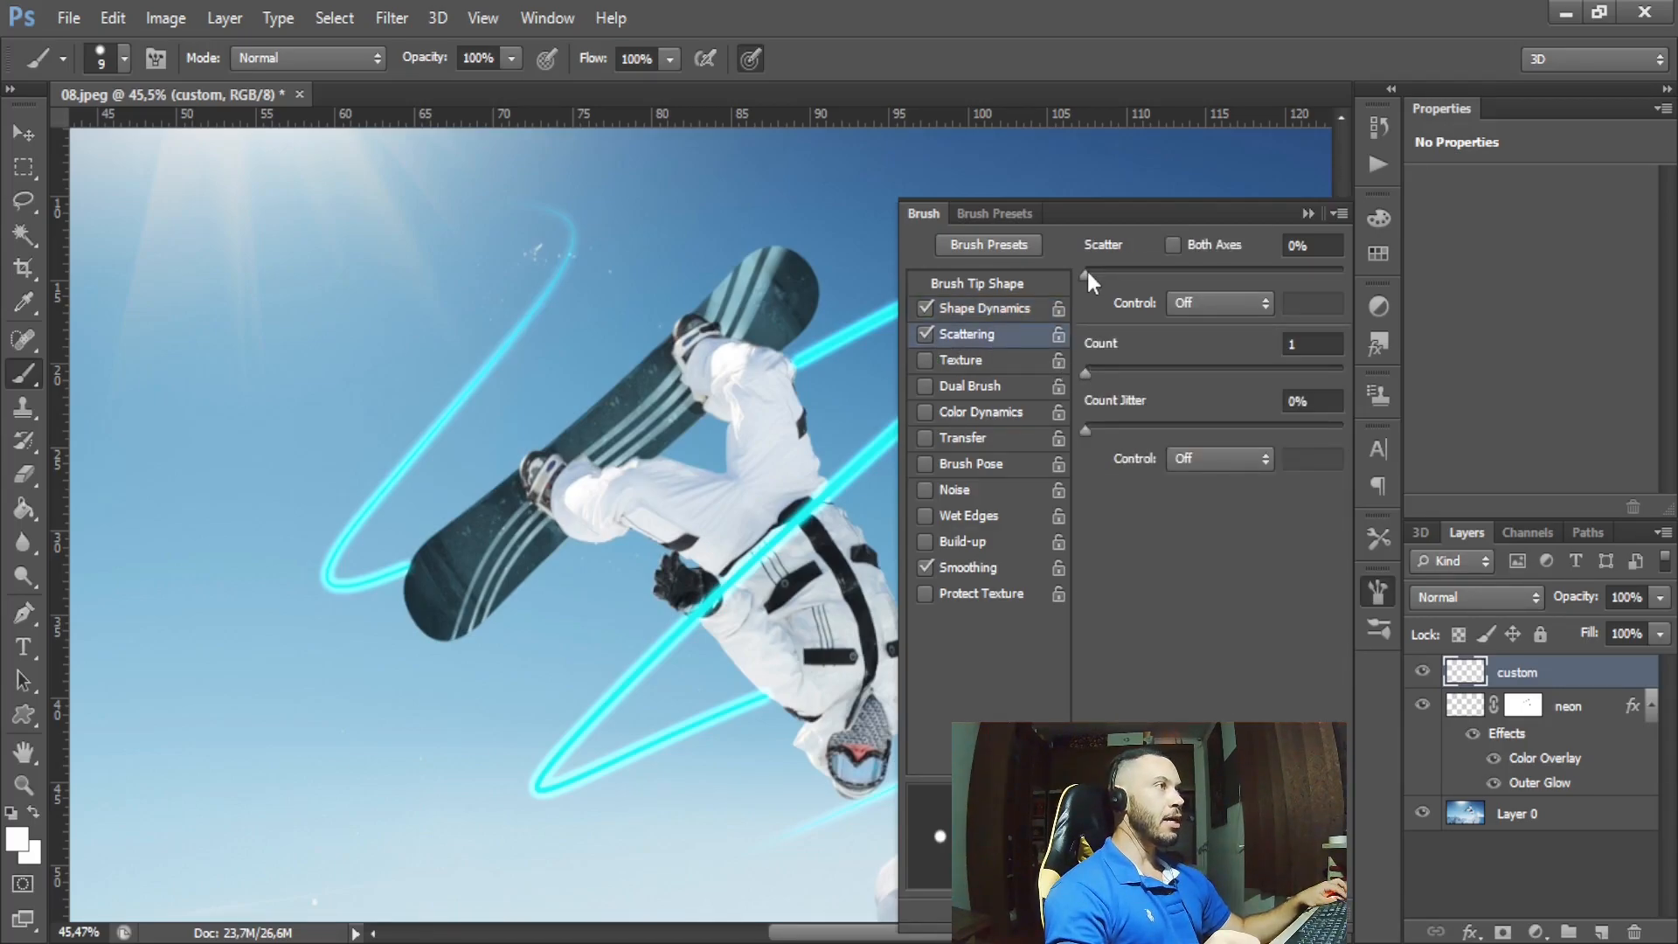
left_click_drag(1083, 273, 1260, 284)
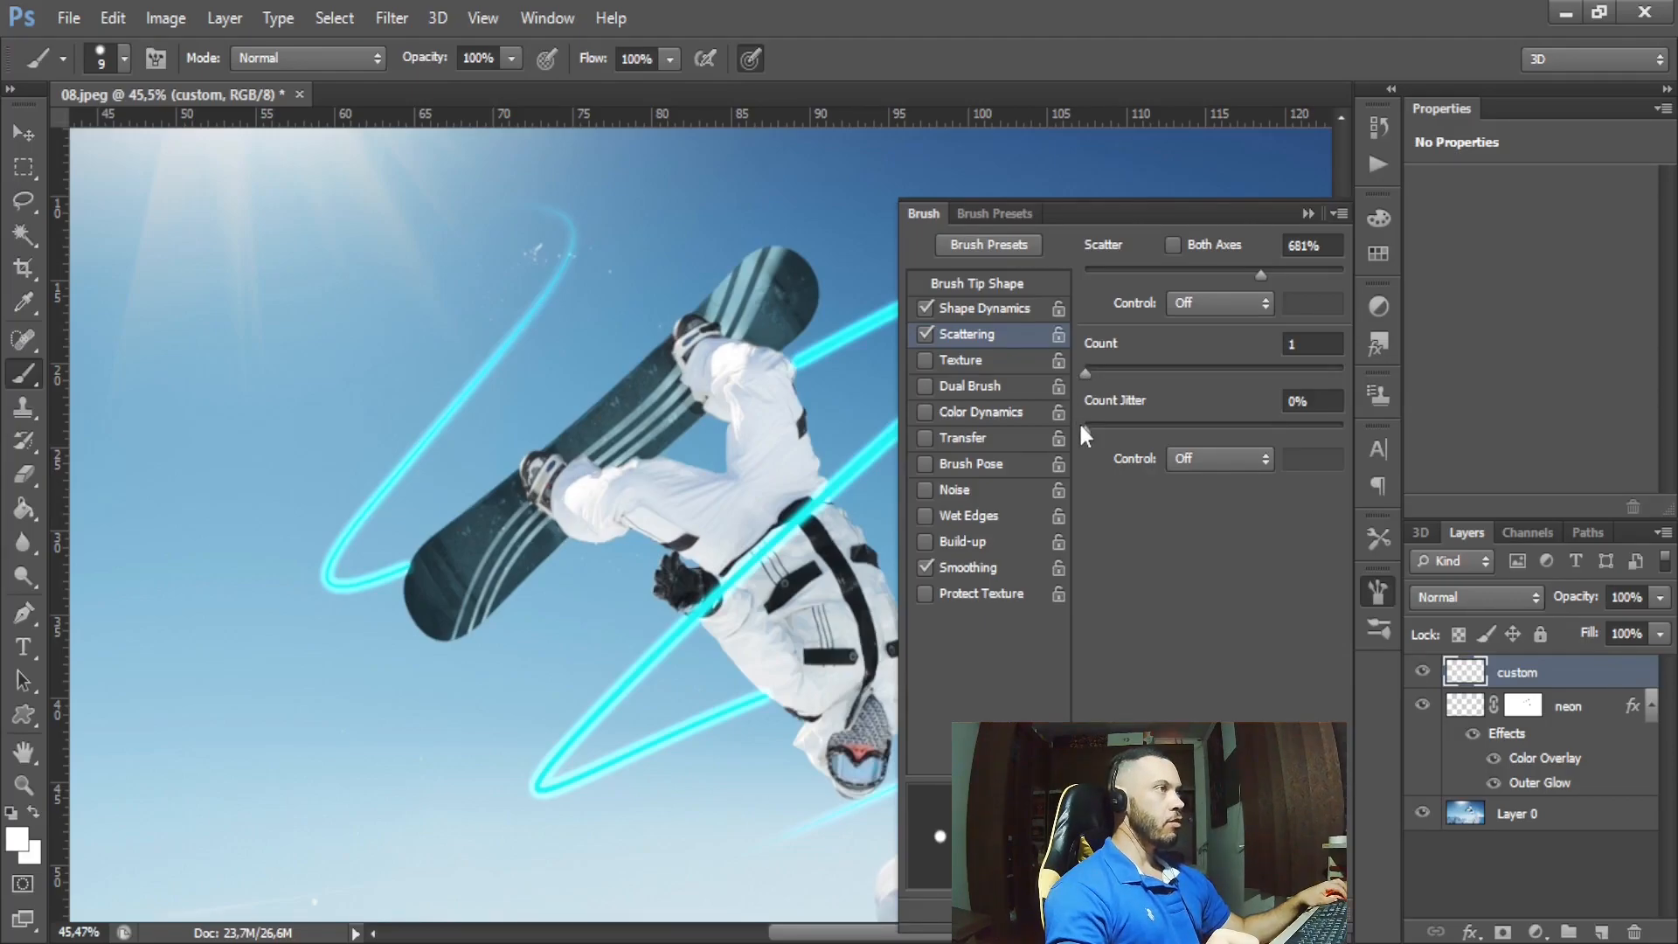
mouse_move(1082, 421)
left_mouse_down()
mouse_move(1133, 423)
mouse_move(1082, 420)
left_mouse_up()
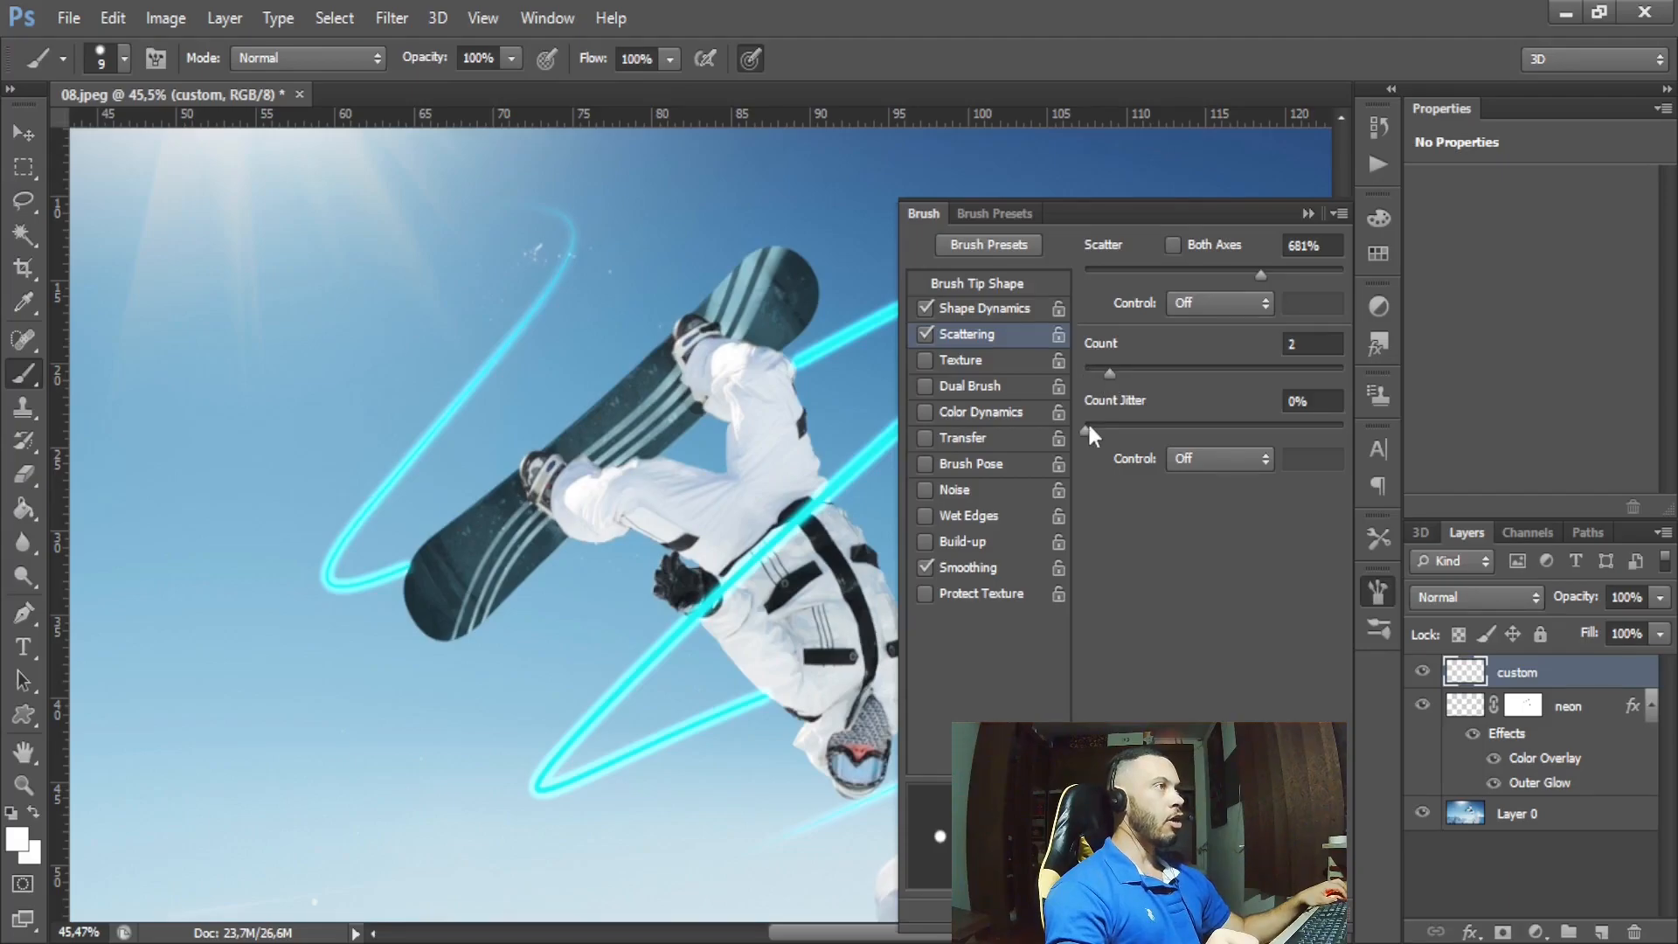
- Reduce the brush's scattering count to 1 and enable Transfer with an opacity jitter of 75%
left_click_drag(1087, 425, 1045, 430)
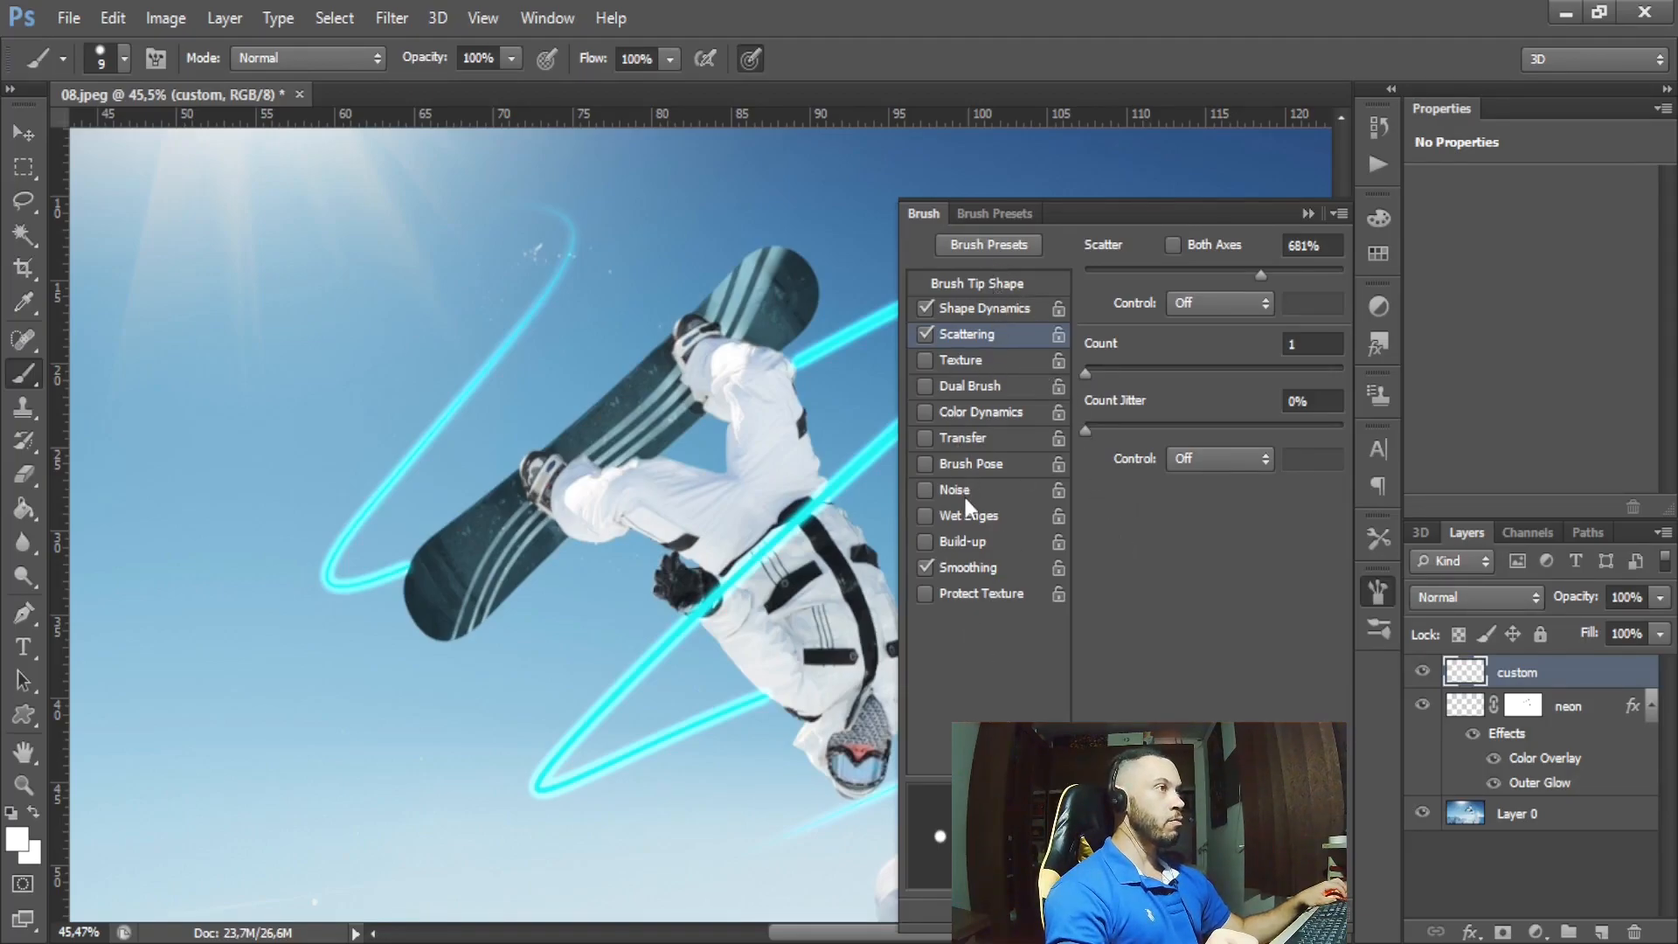
left_click(951, 437)
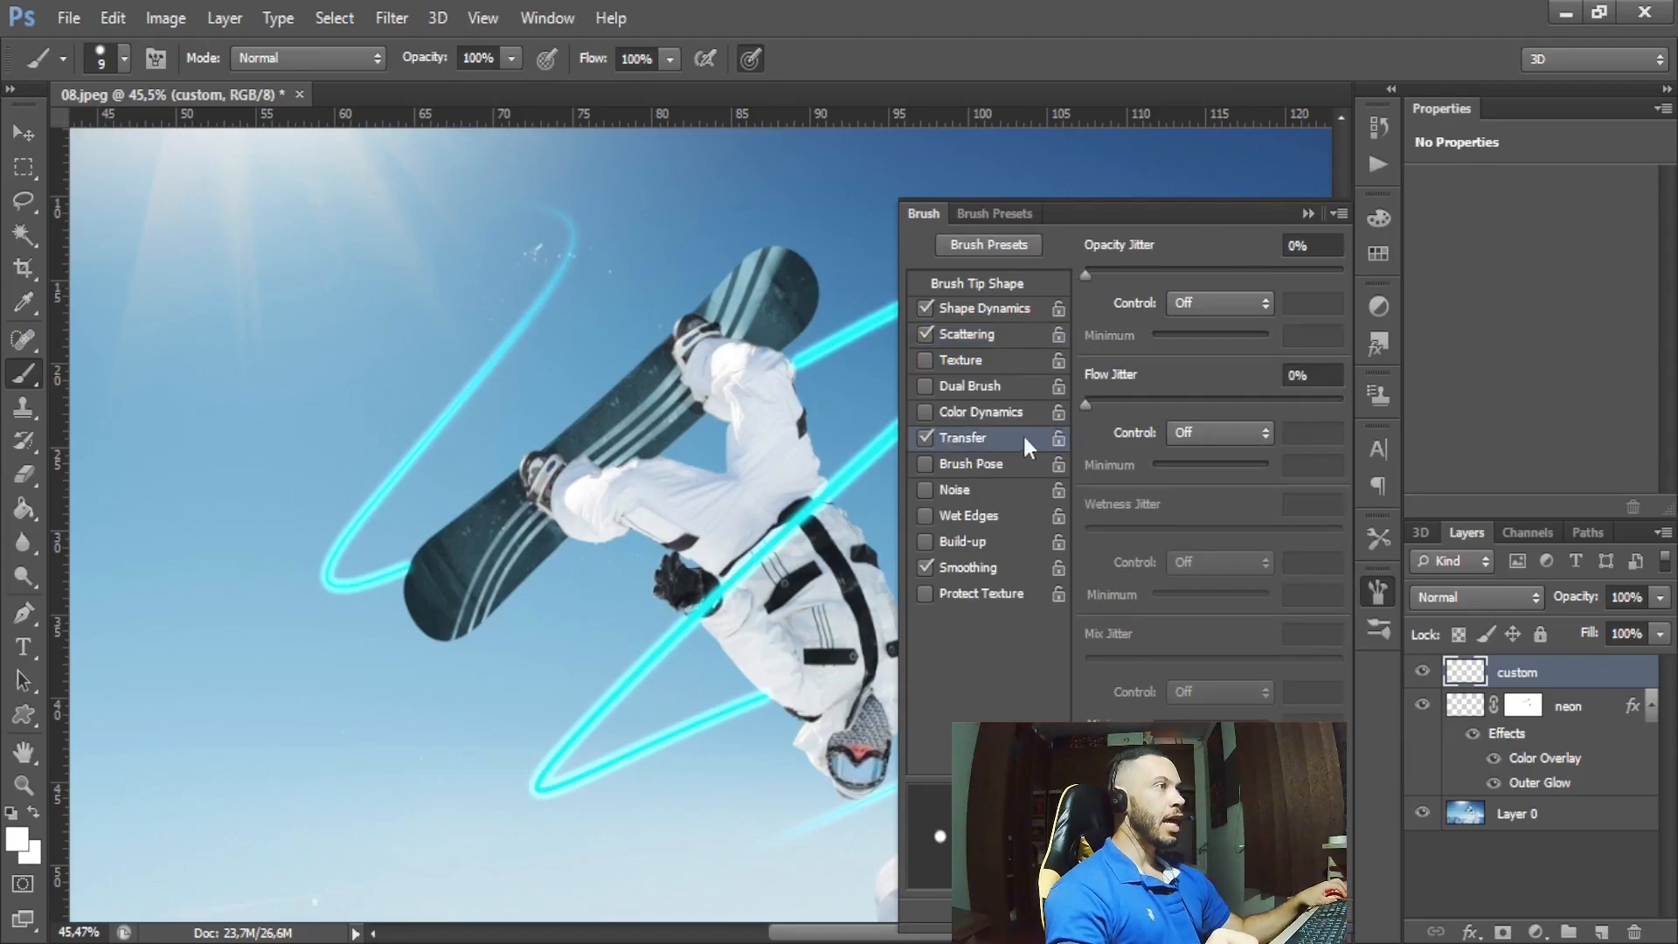
left_click_drag(1085, 273, 1197, 270)
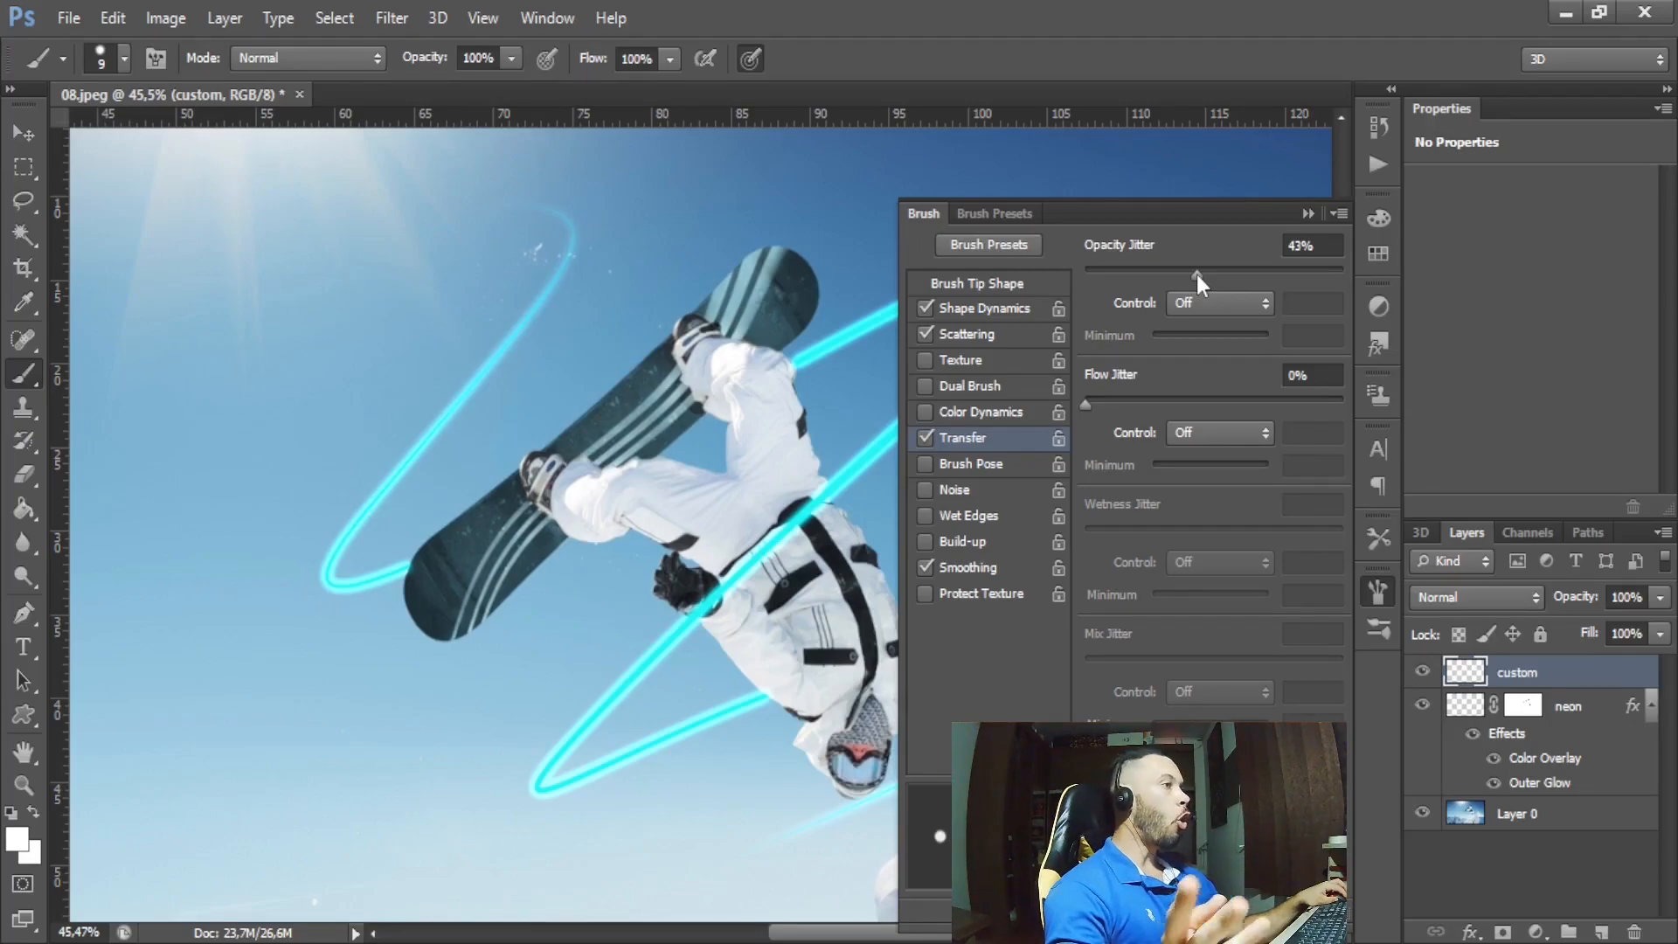
left_click_drag(1198, 274, 1267, 271)
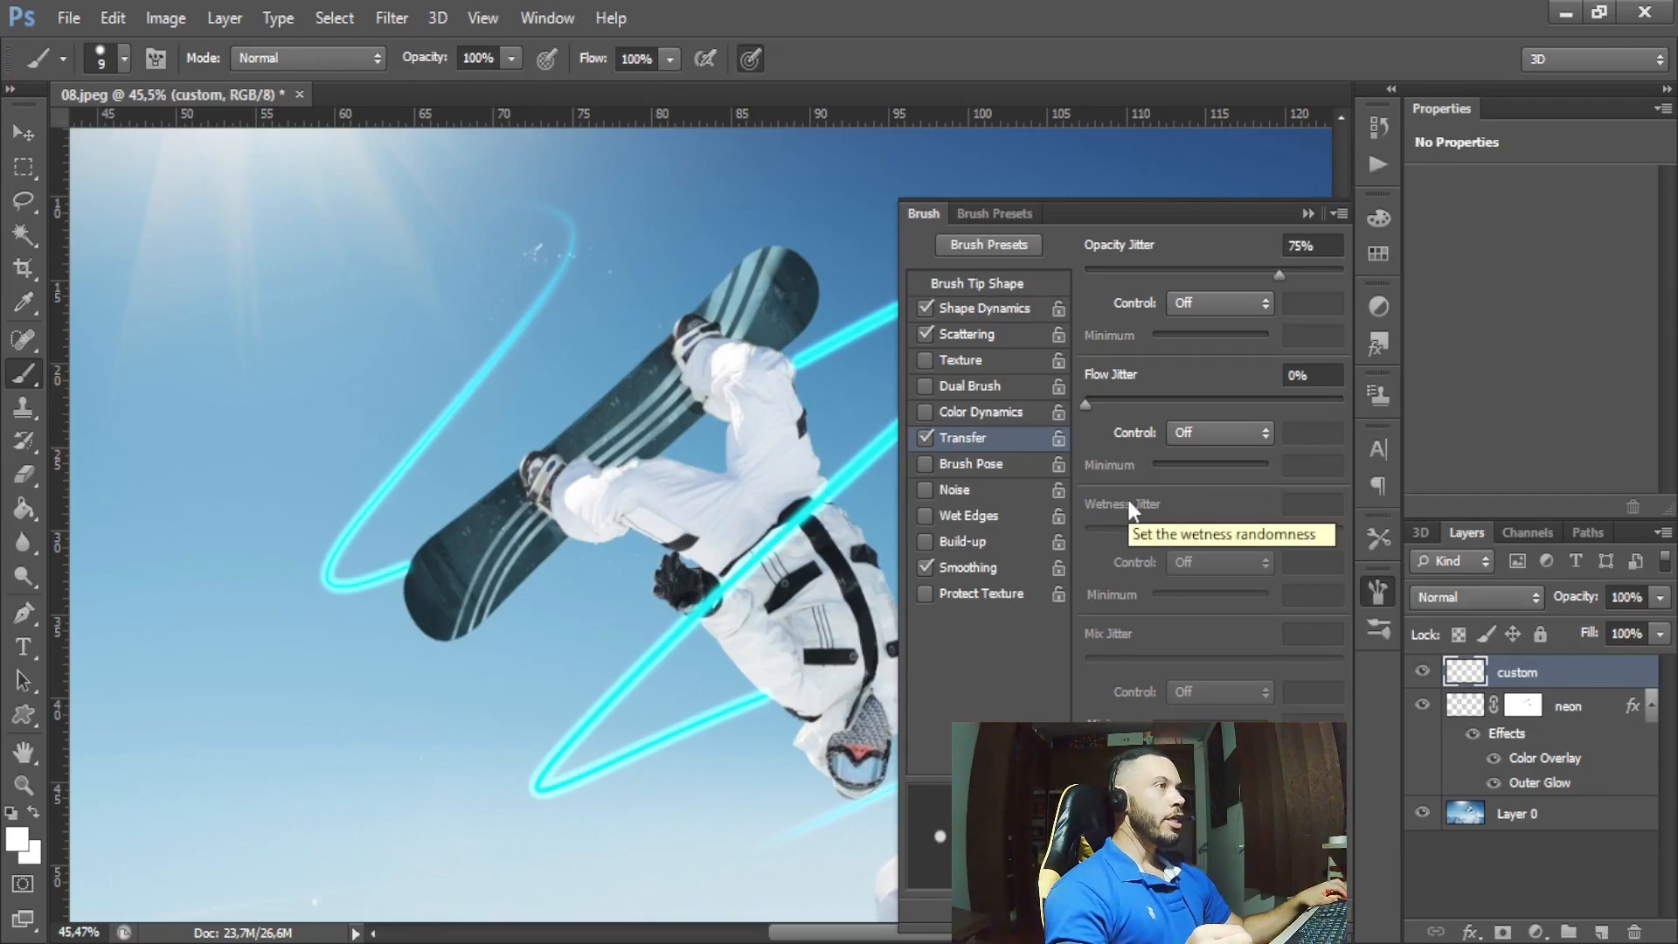
left_click(1307, 214)
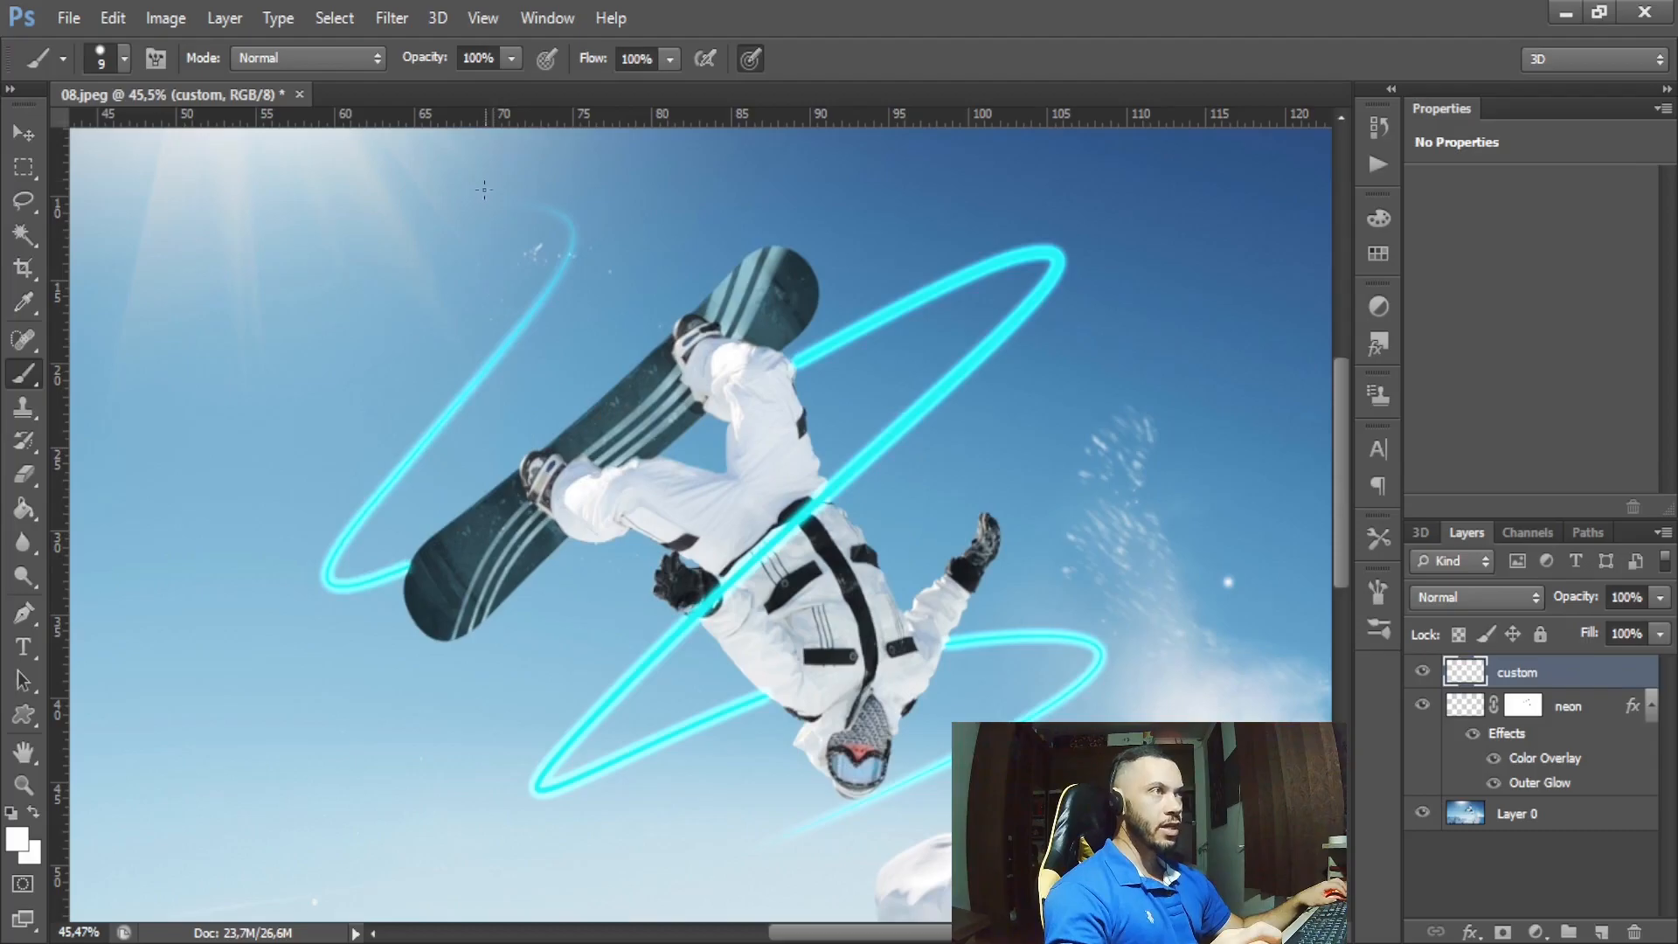
- Paint scattered white particles along the neon trail around the snowboarder on the "custom" layer
mouse_move(468, 188)
left_mouse_down()
mouse_move(543, 199)
mouse_move(564, 236)
mouse_move(324, 579)
mouse_move(384, 581)
left_mouse_up()
mouse_move(797, 363)
left_mouse_down()
mouse_move(1049, 269)
mouse_move(588, 714)
mouse_move(571, 786)
mouse_move(771, 689)
mouse_move(962, 643)
mouse_move(1077, 638)
mouse_move(1063, 697)
mouse_move(861, 798)
left_mouse_up()
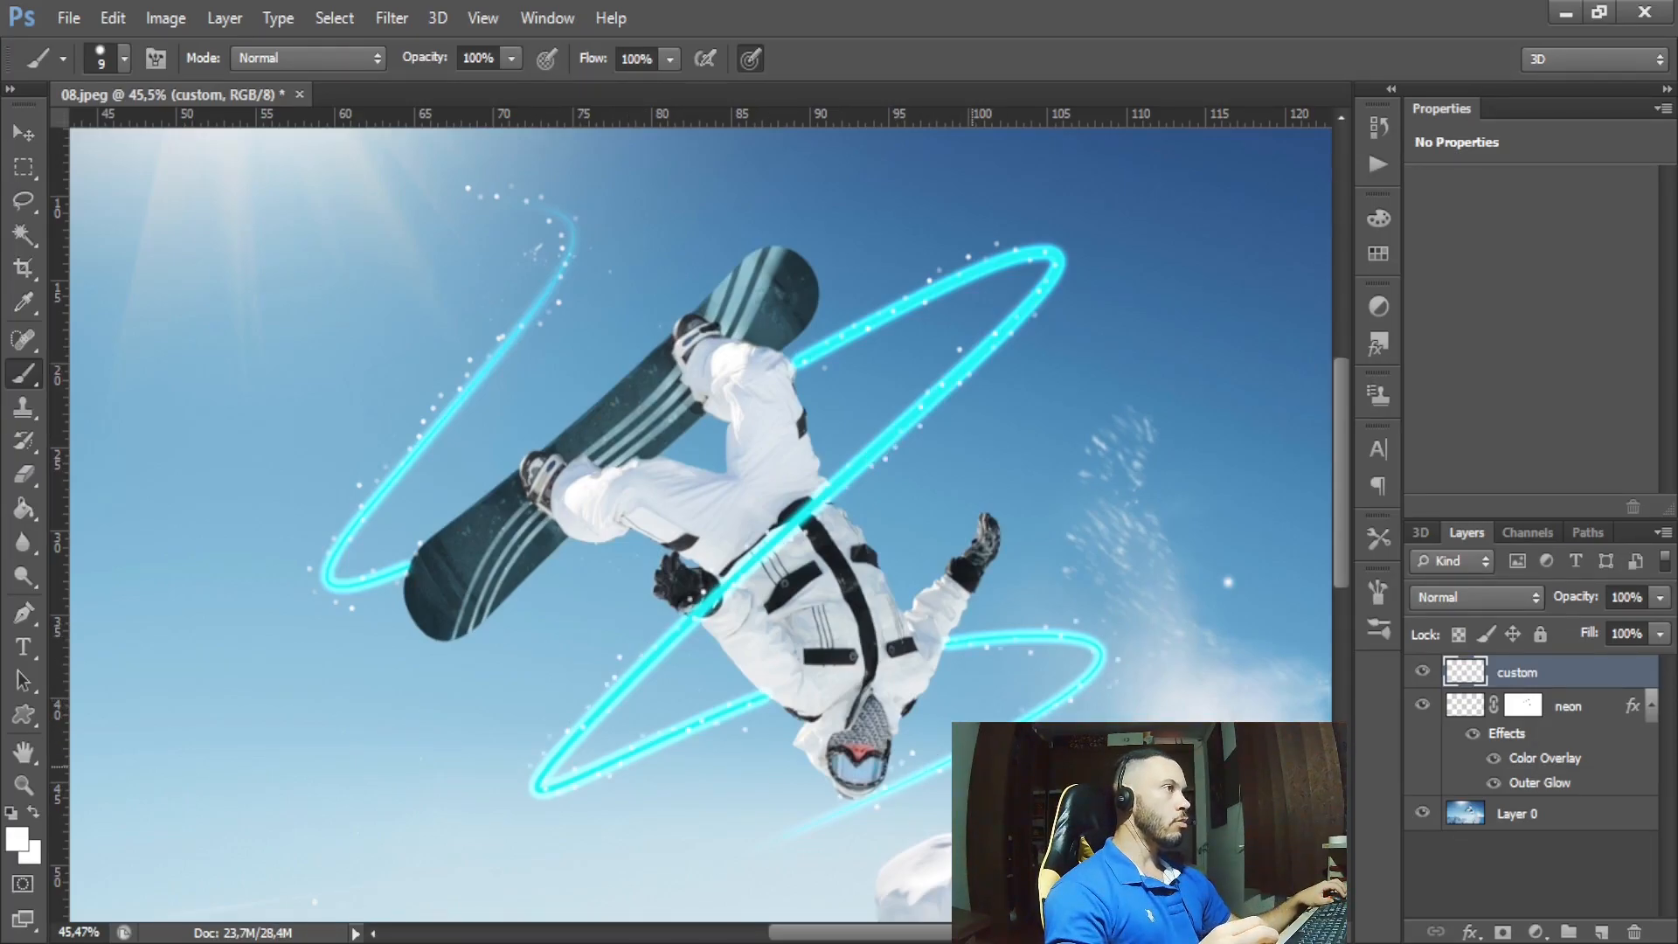
- Add a Color Overlay effect to the "custom" layer using the cyan hex colour e1e1
double_click(1641, 685)
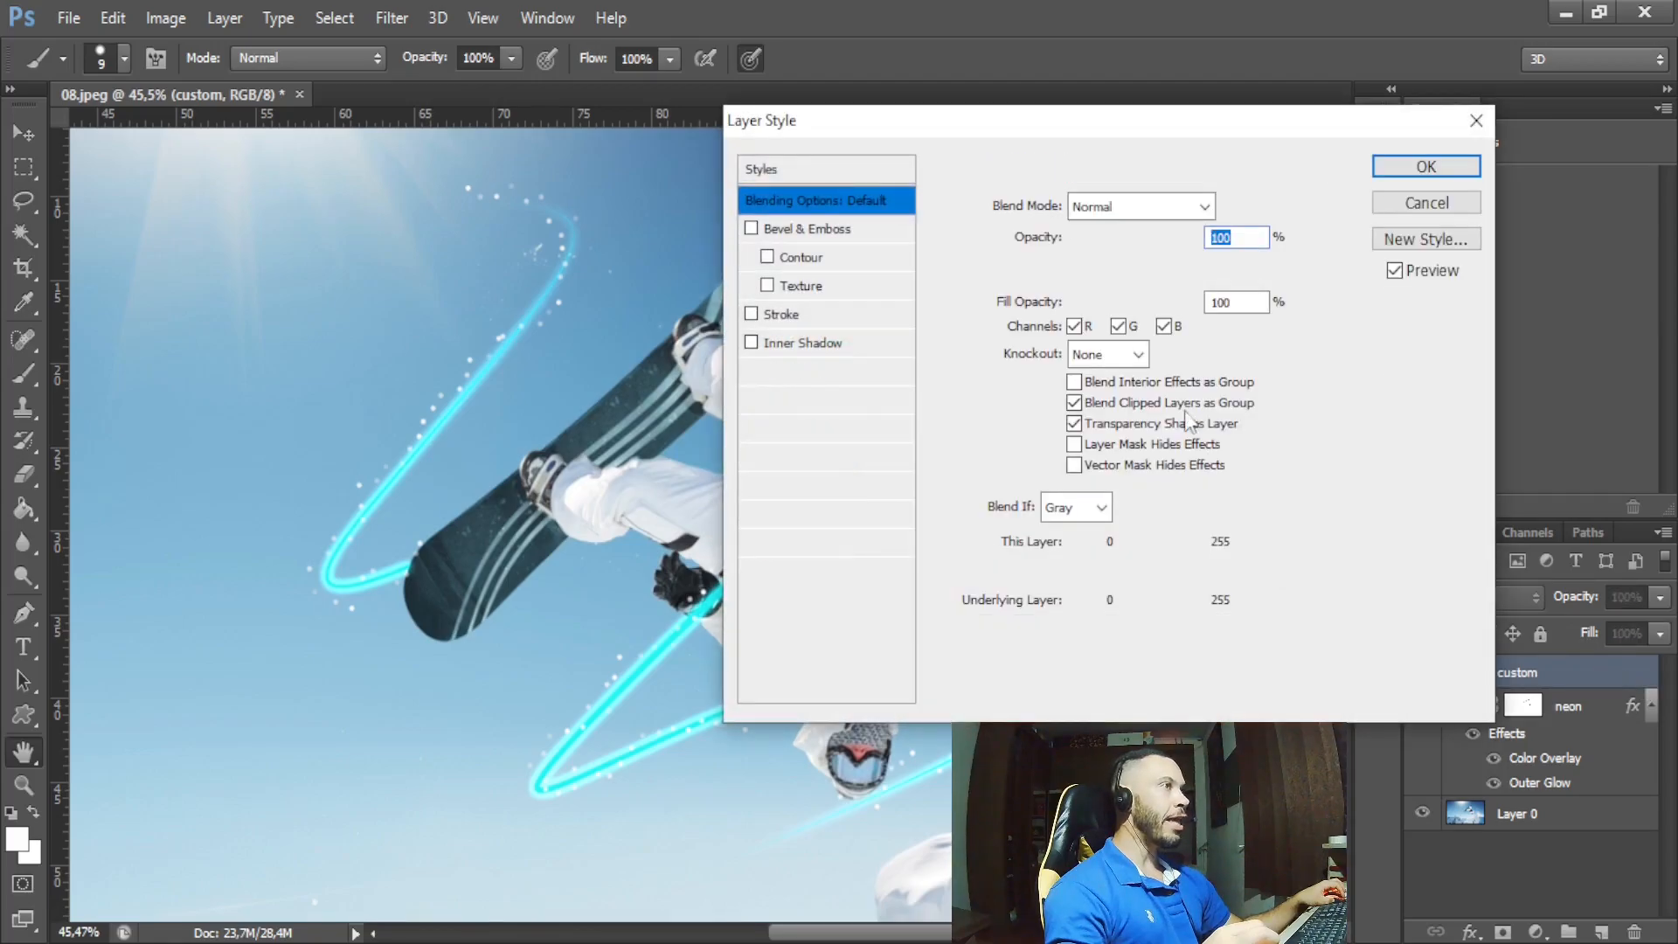
left_click_drag(874, 117, 1147, 92)
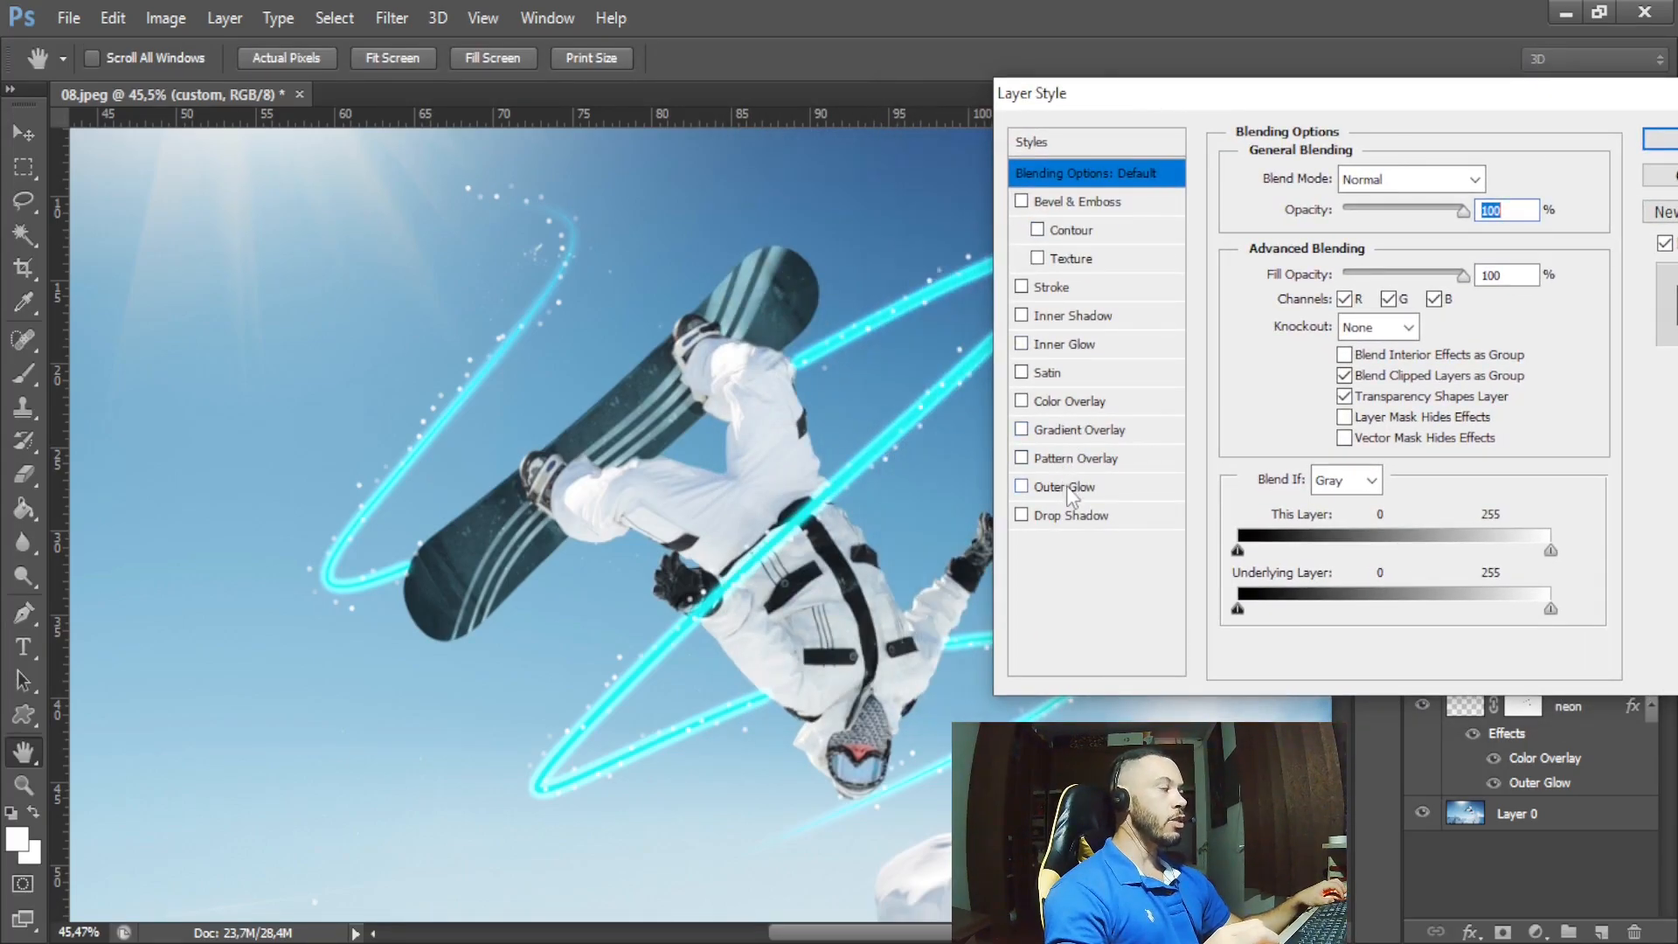
left_click(1063, 403)
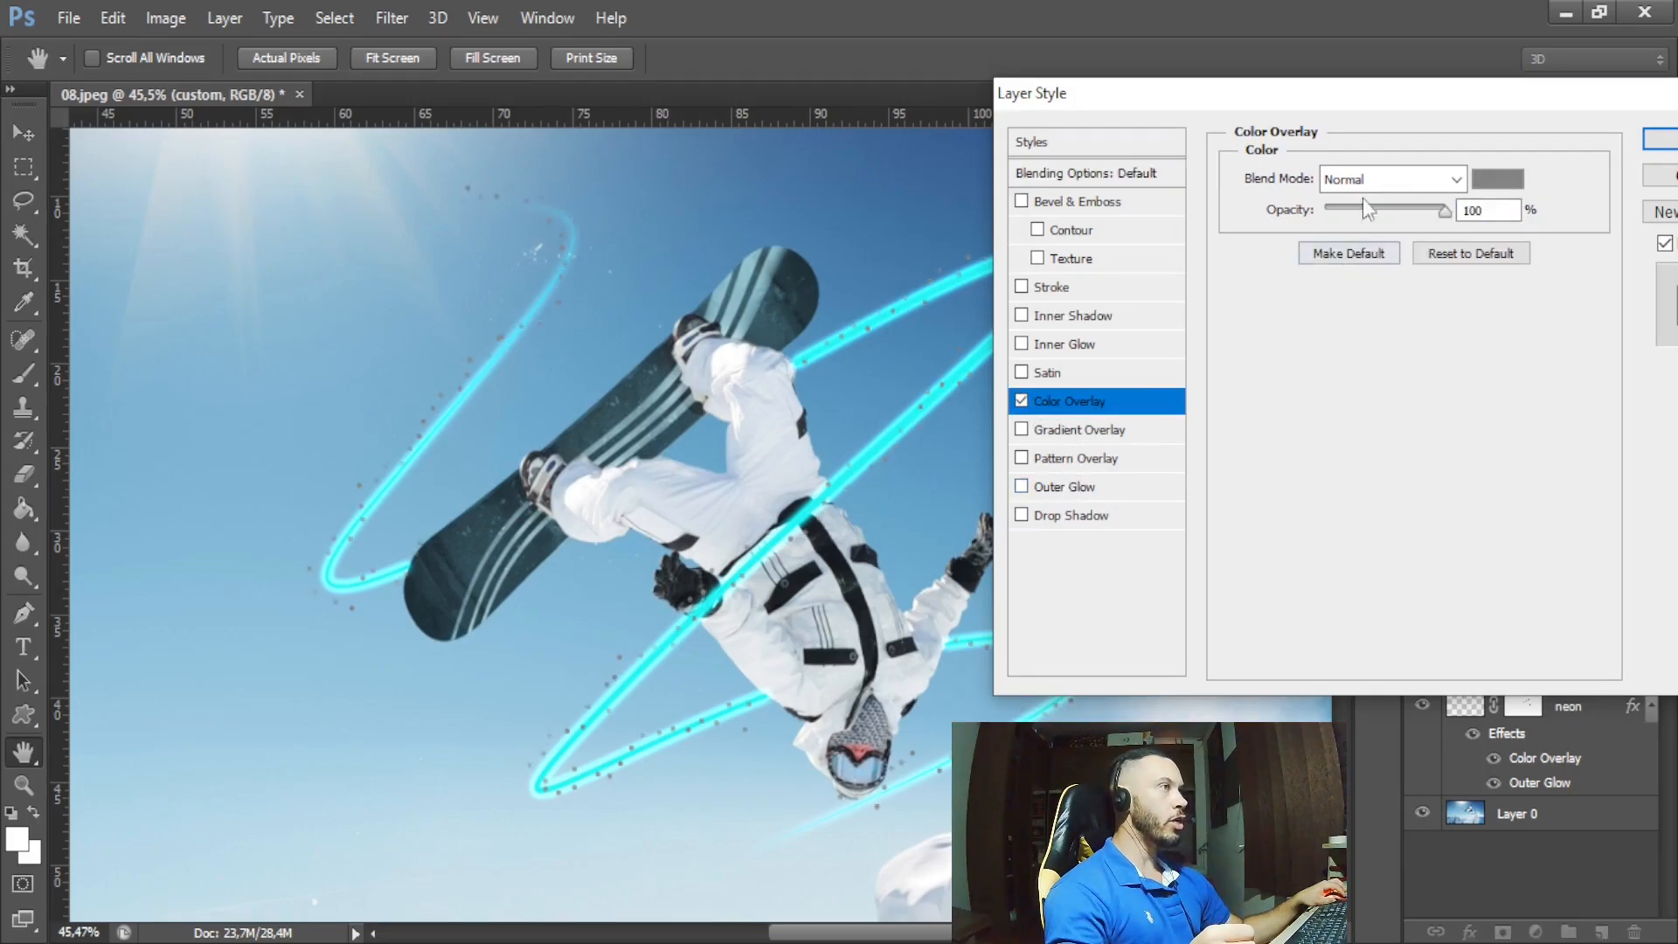
left_click(1486, 181)
key("Tab")
key("Tab")
key("Tab")
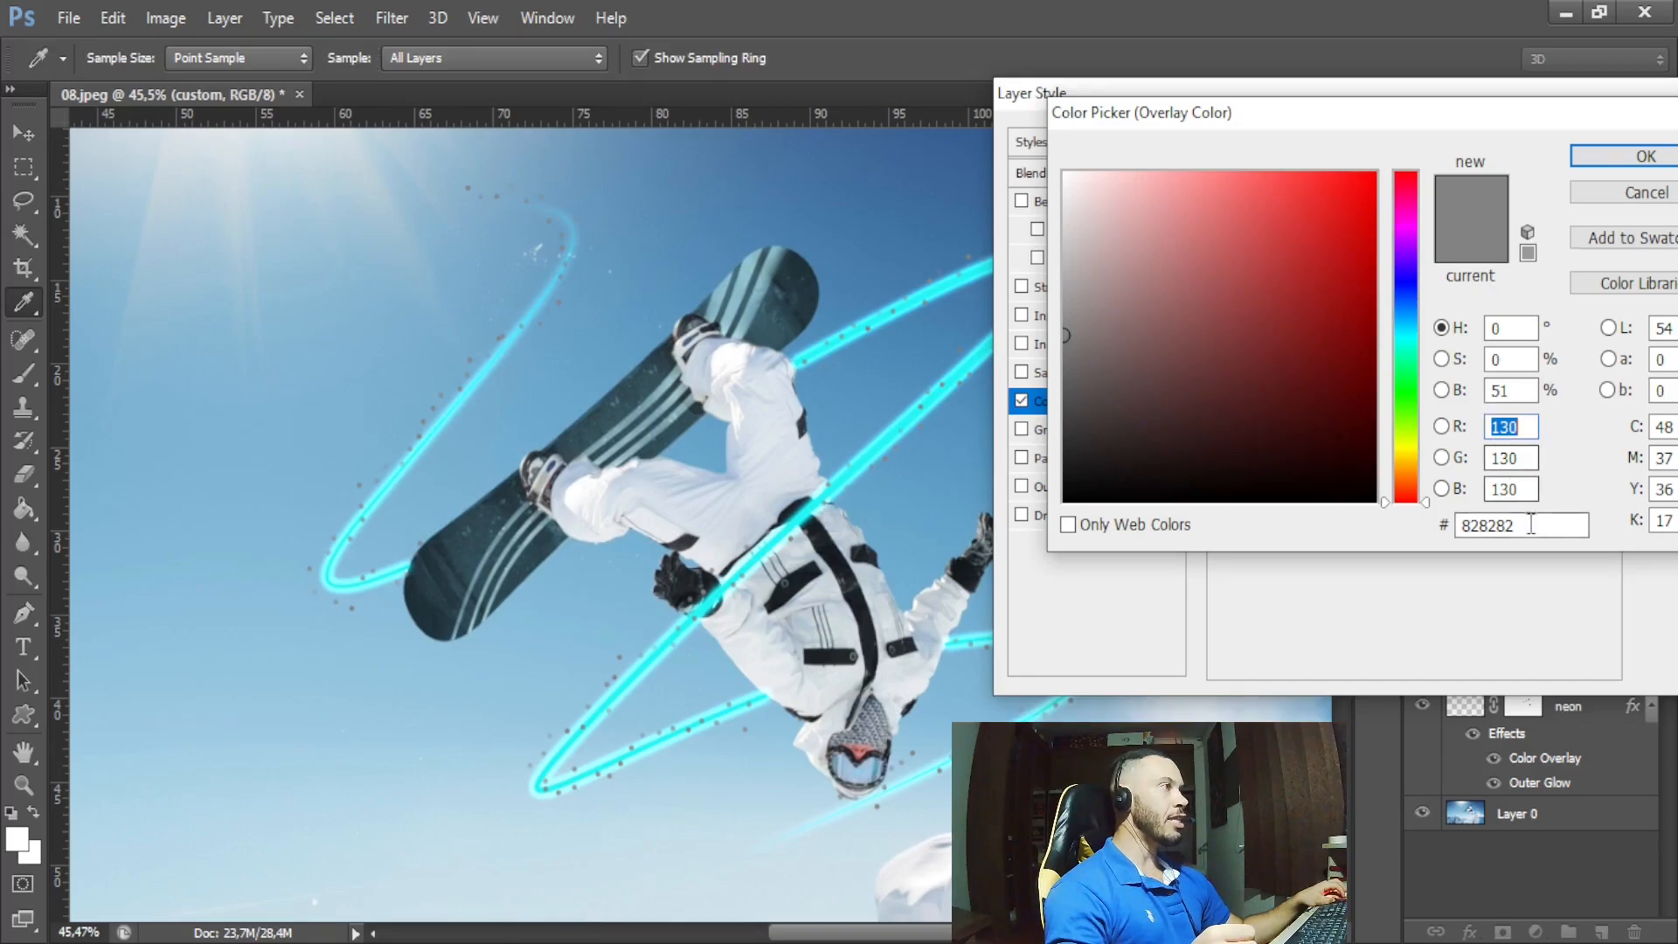
type("e1e1")
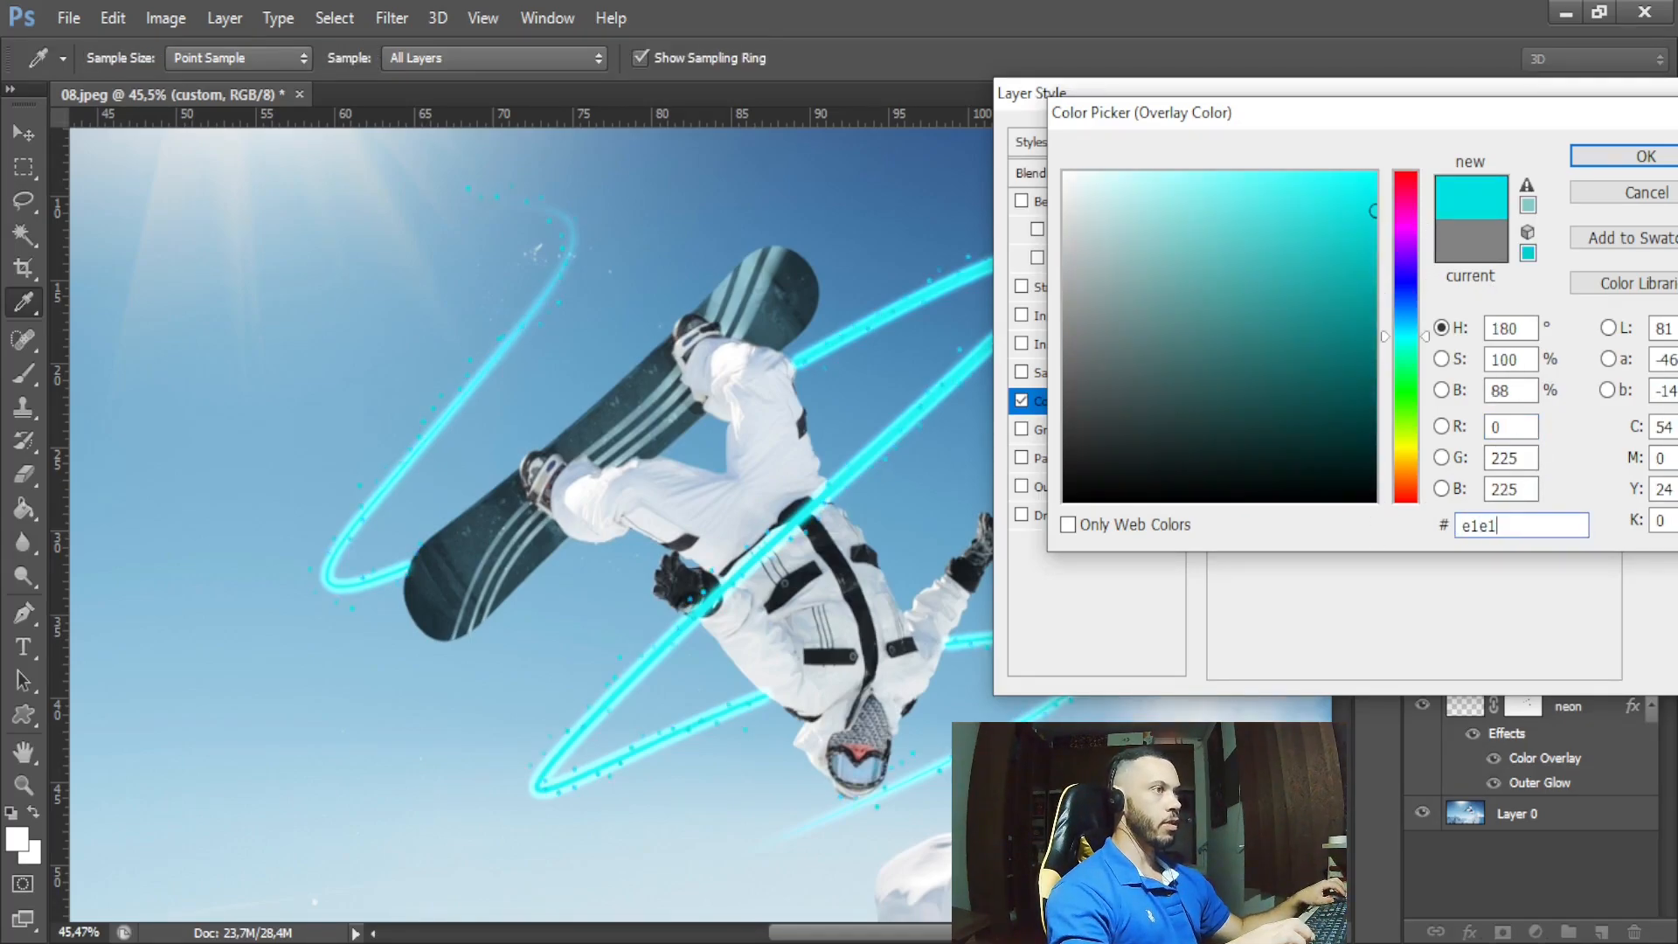
left_click(1598, 161)
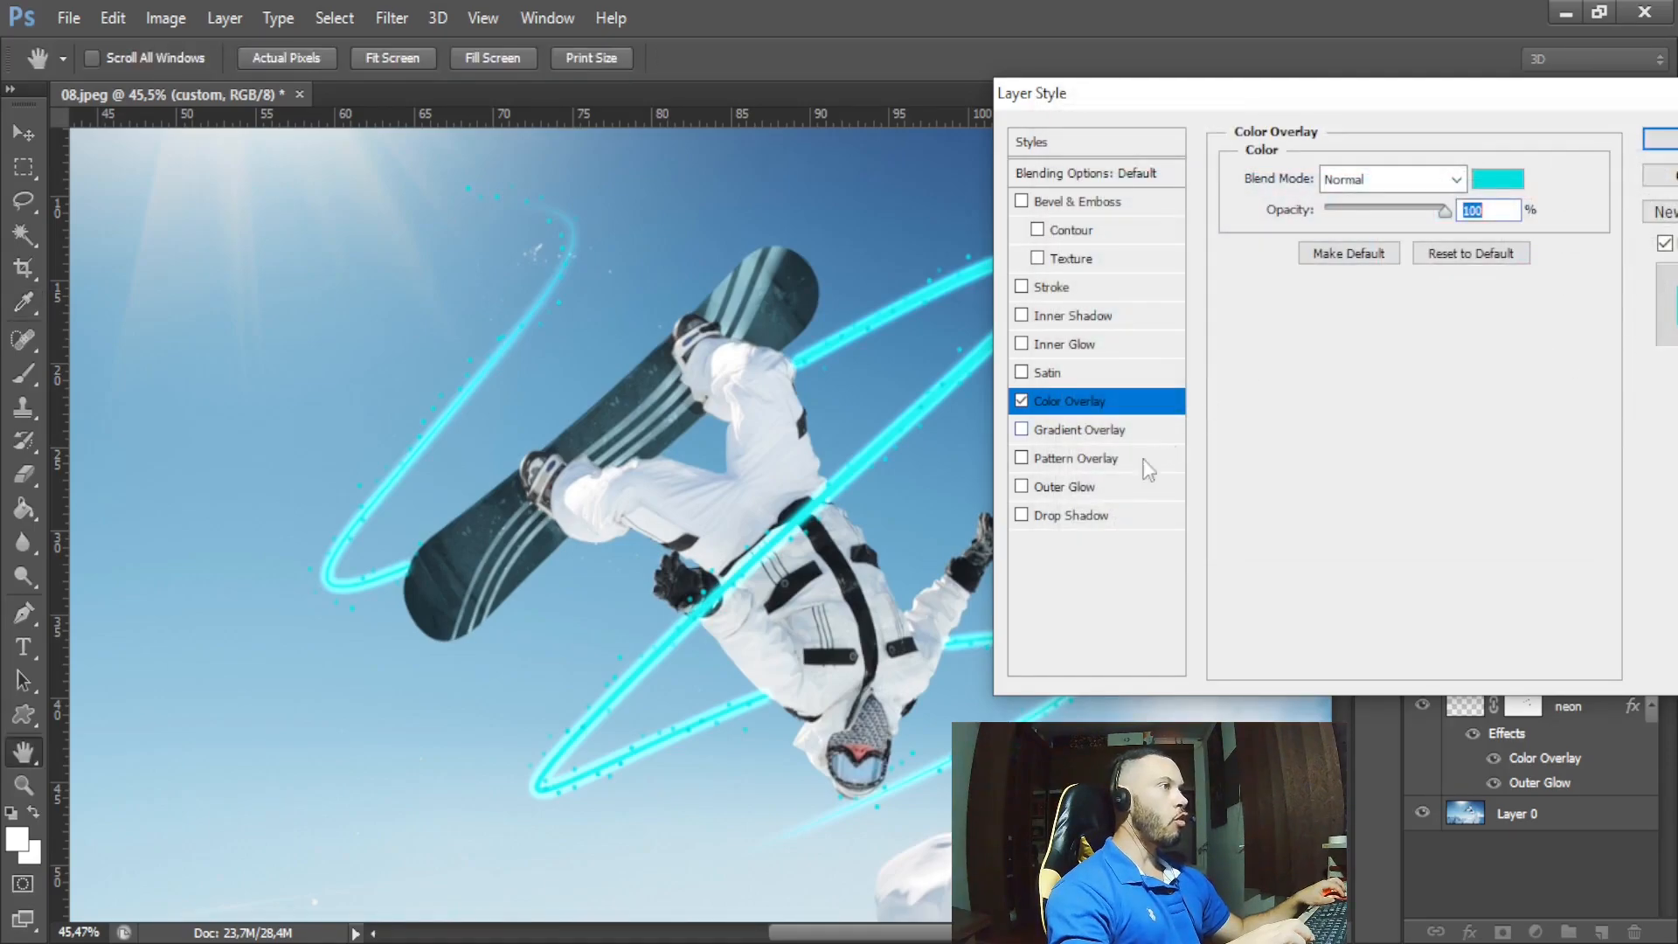
- Add an Outer Glow to the "custom" layer with the light cyan colour aaf7f7 and apply the layer style
left_click(1072, 489)
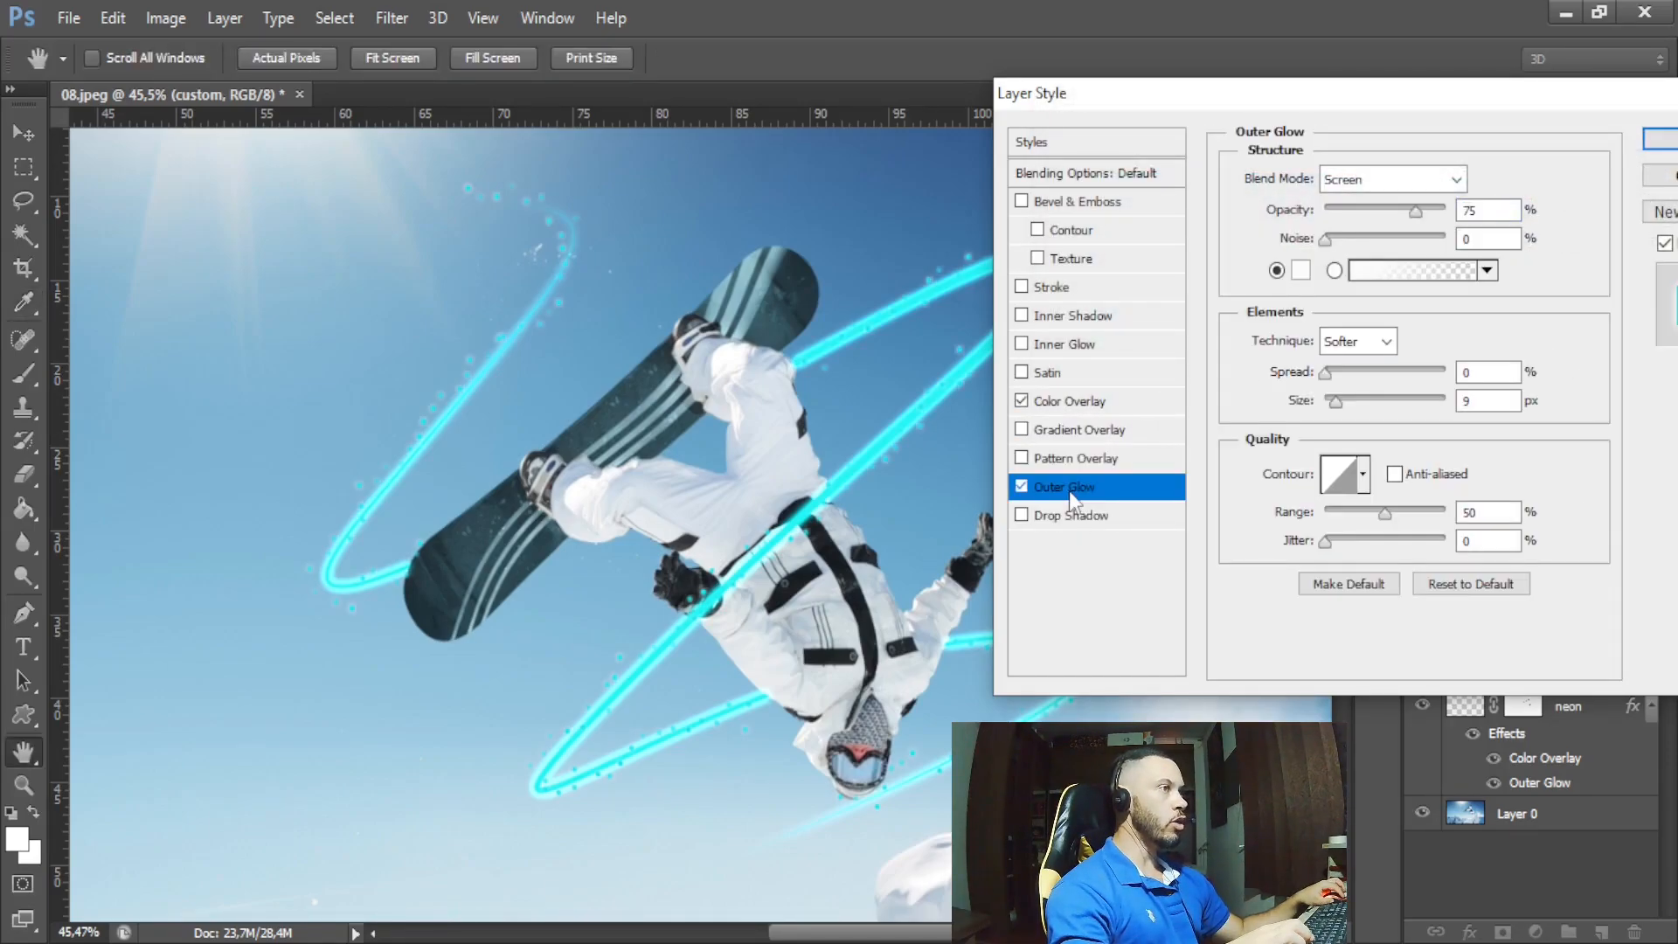
left_click(1301, 272)
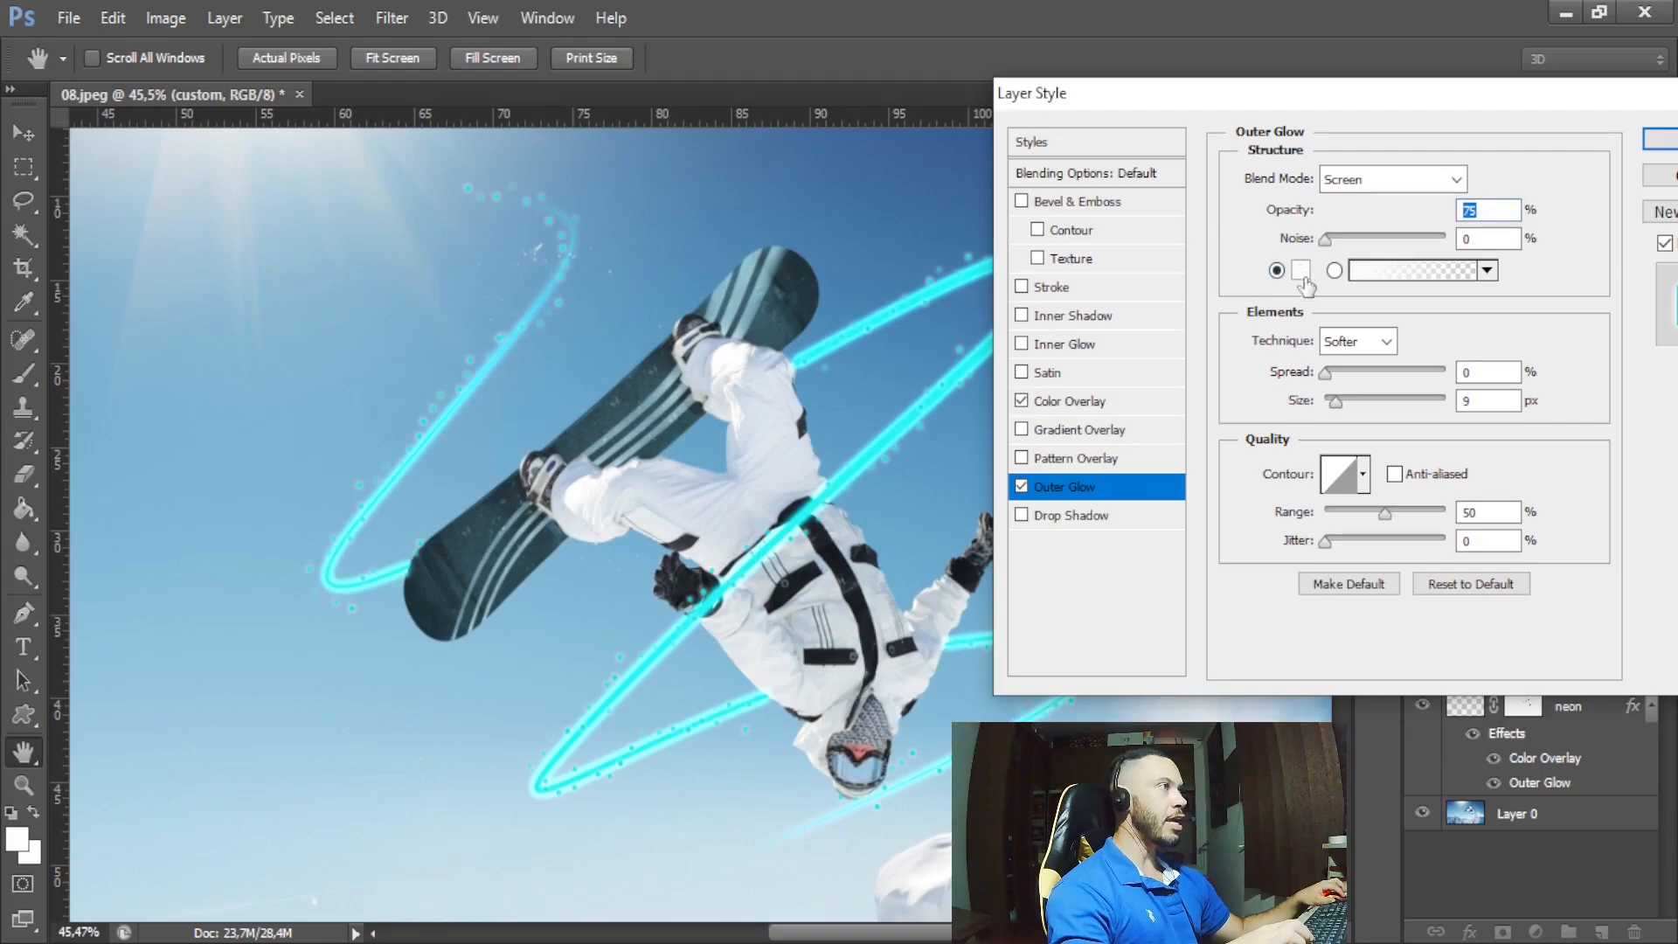
double_click(1486, 525)
type("e1e1")
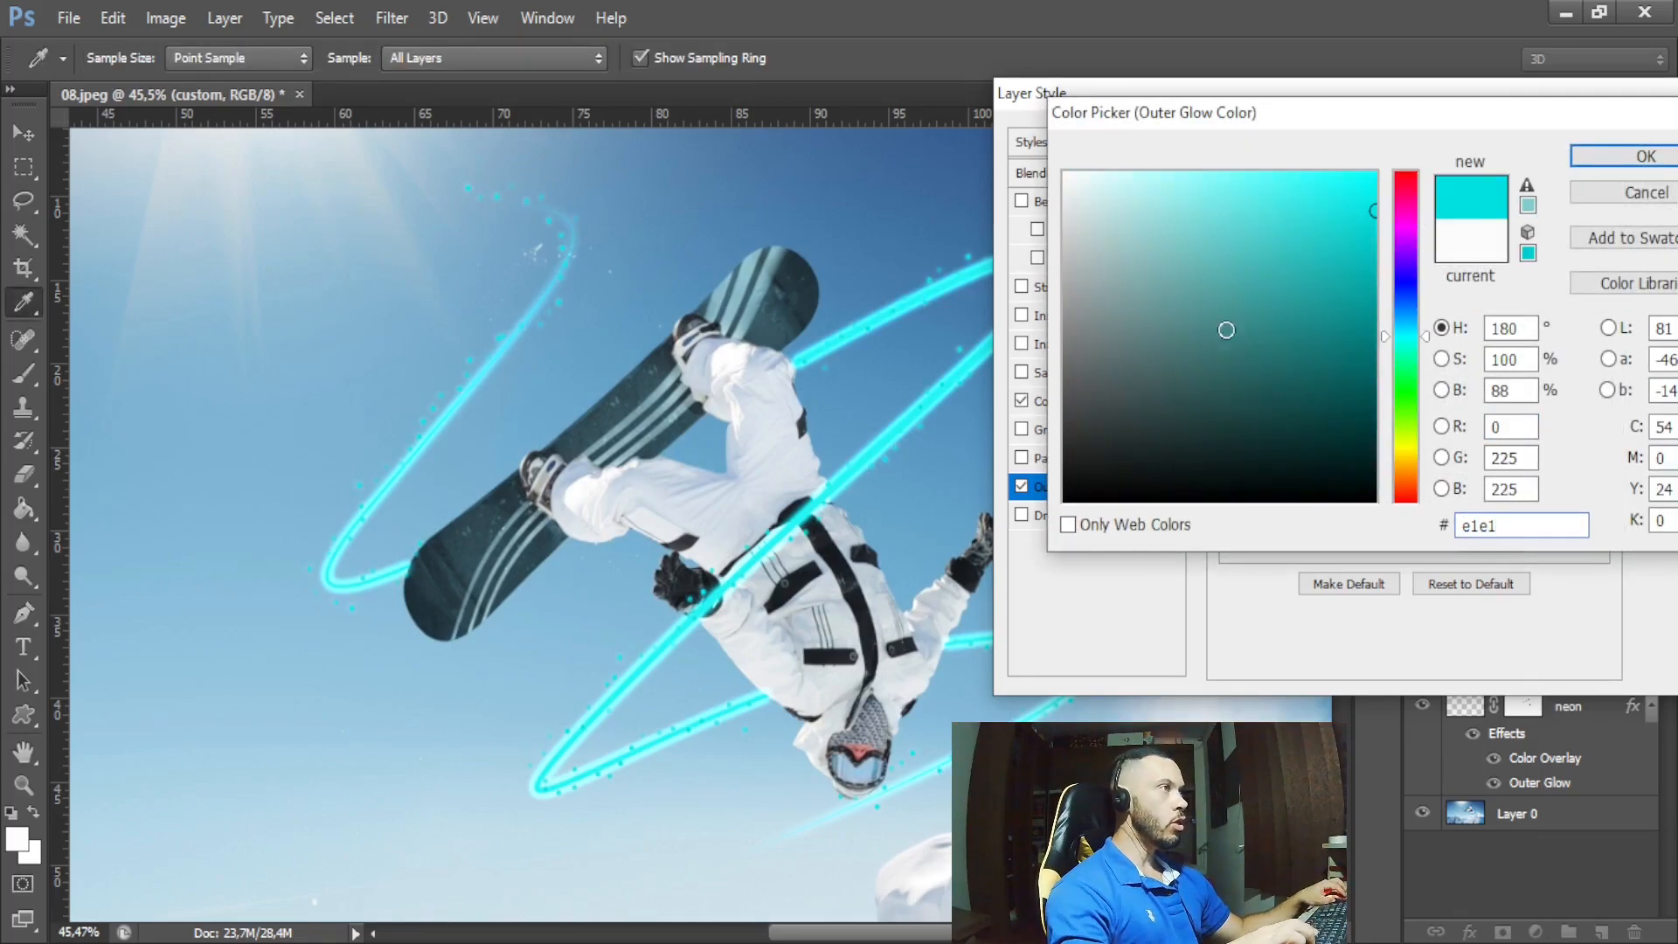
type("aaf7f7")
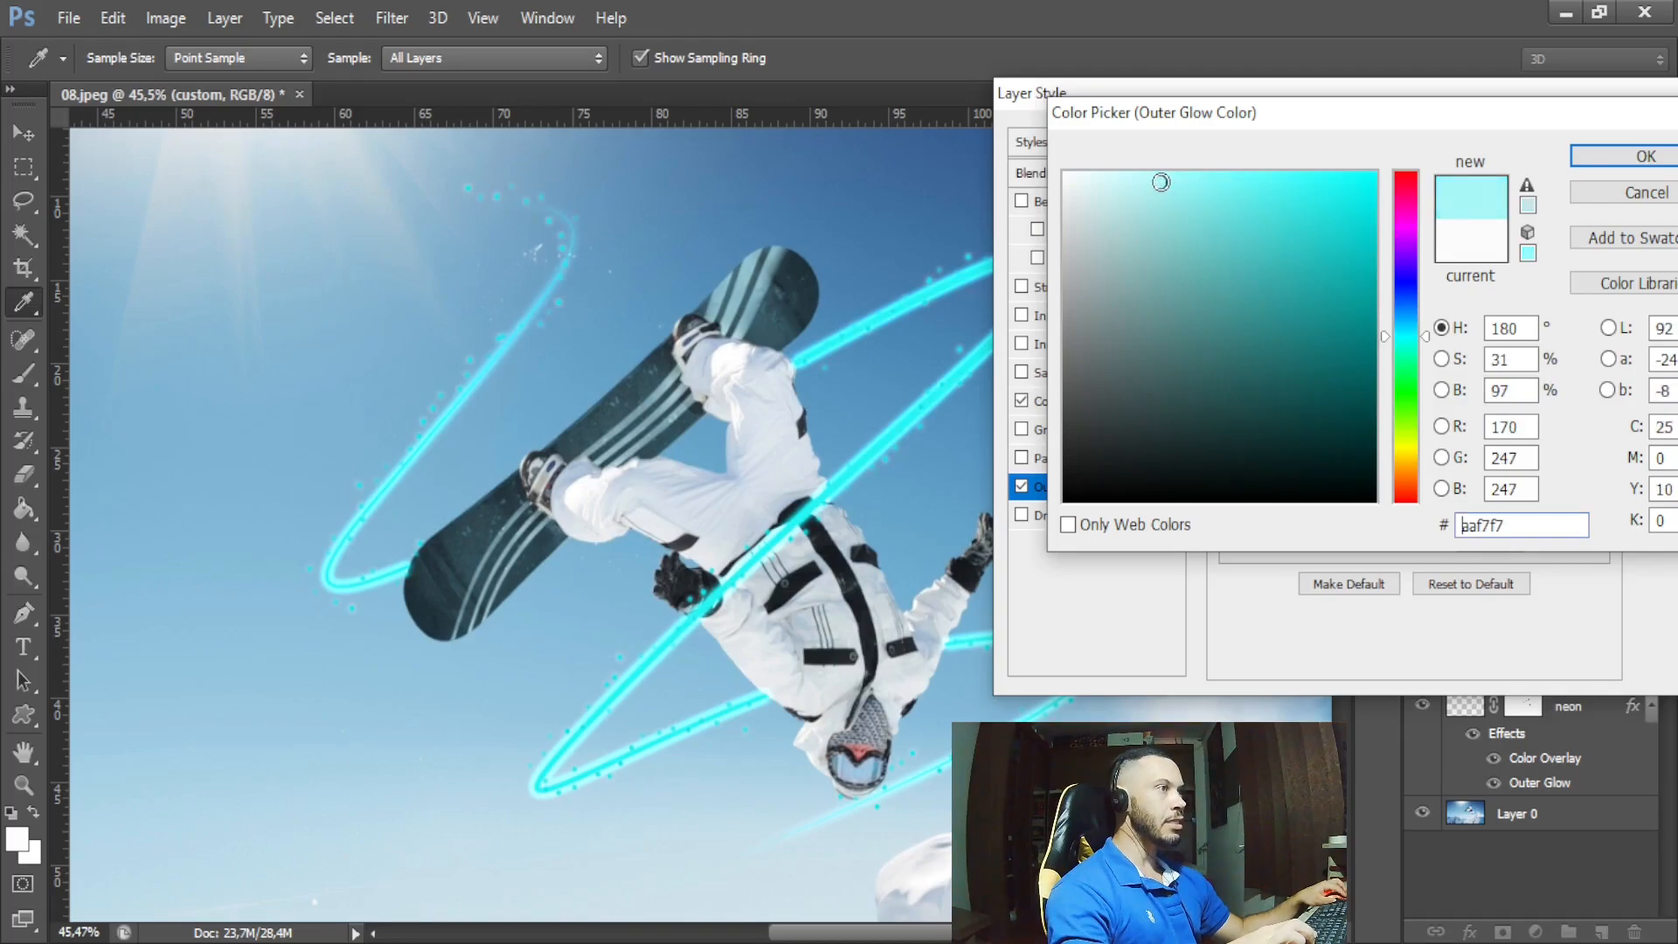
left_click(1587, 162)
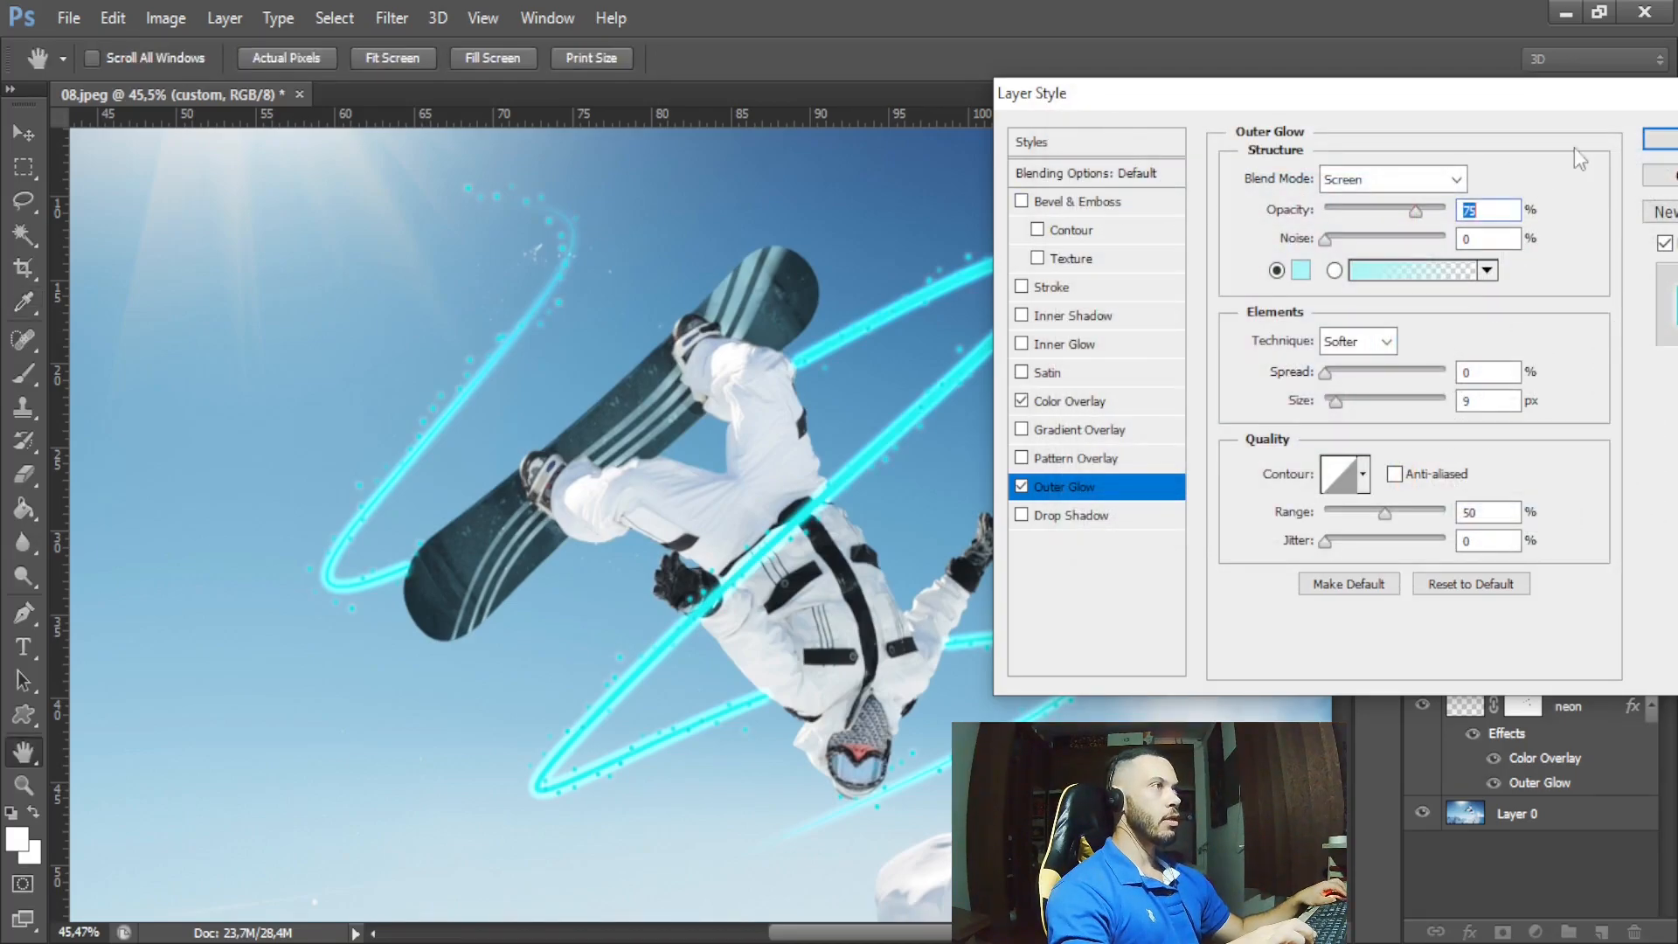
left_click(1645, 143)
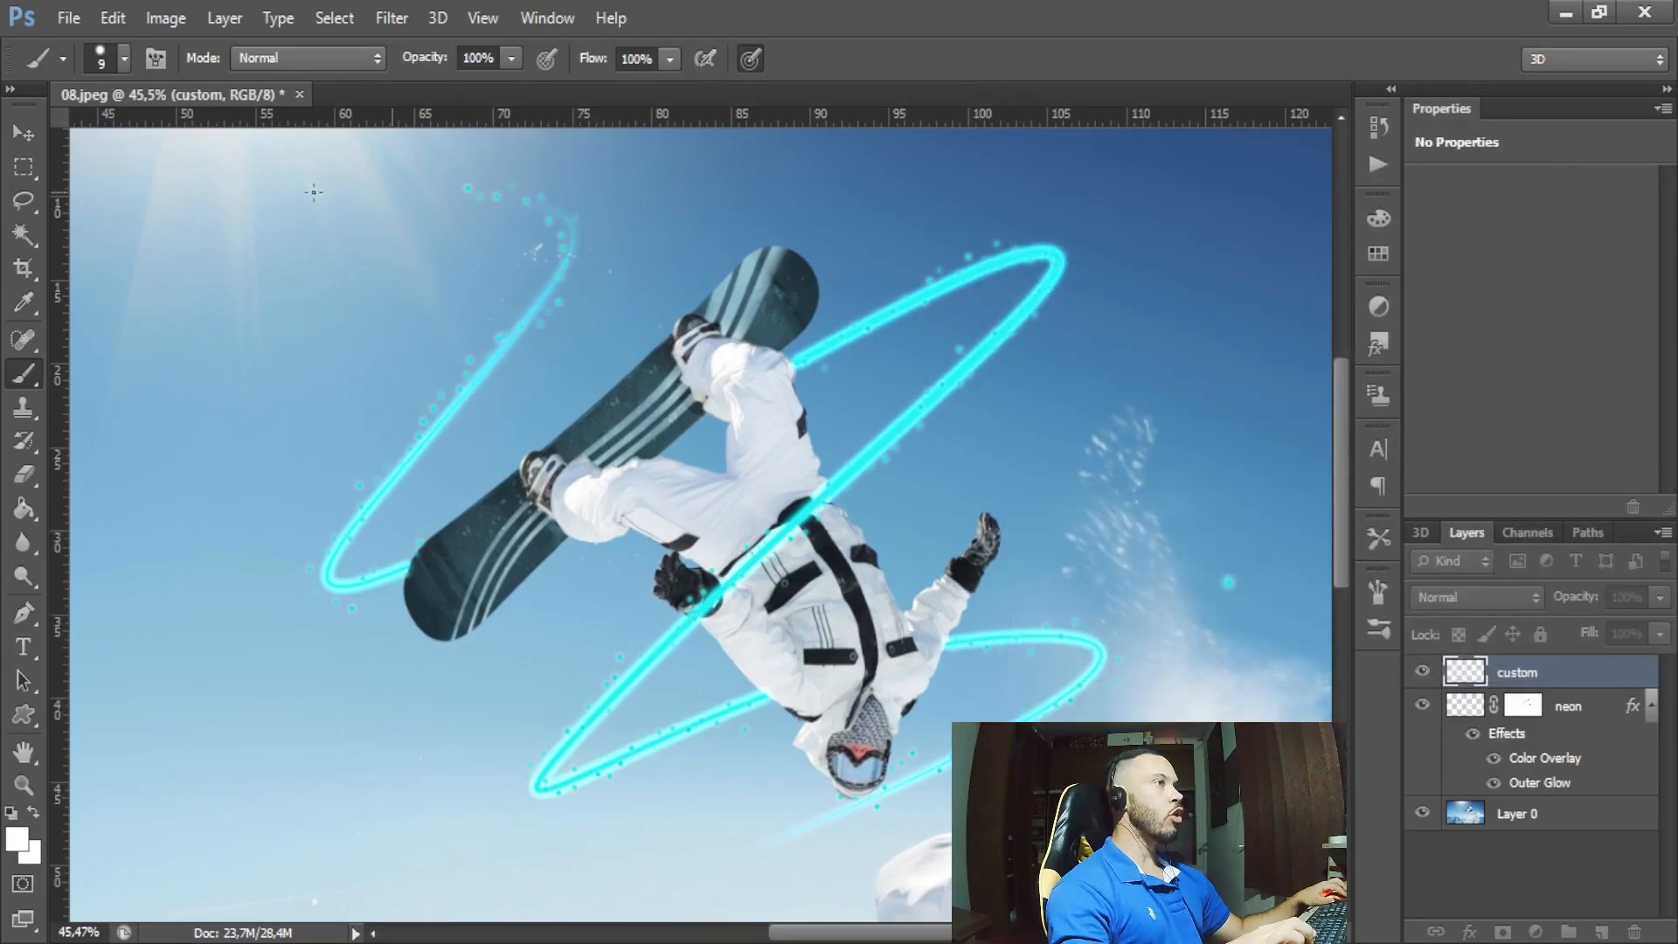
- Fit the whole image on screen to examine the glowing particles, and return to the Brush tool
left_click(25, 139)
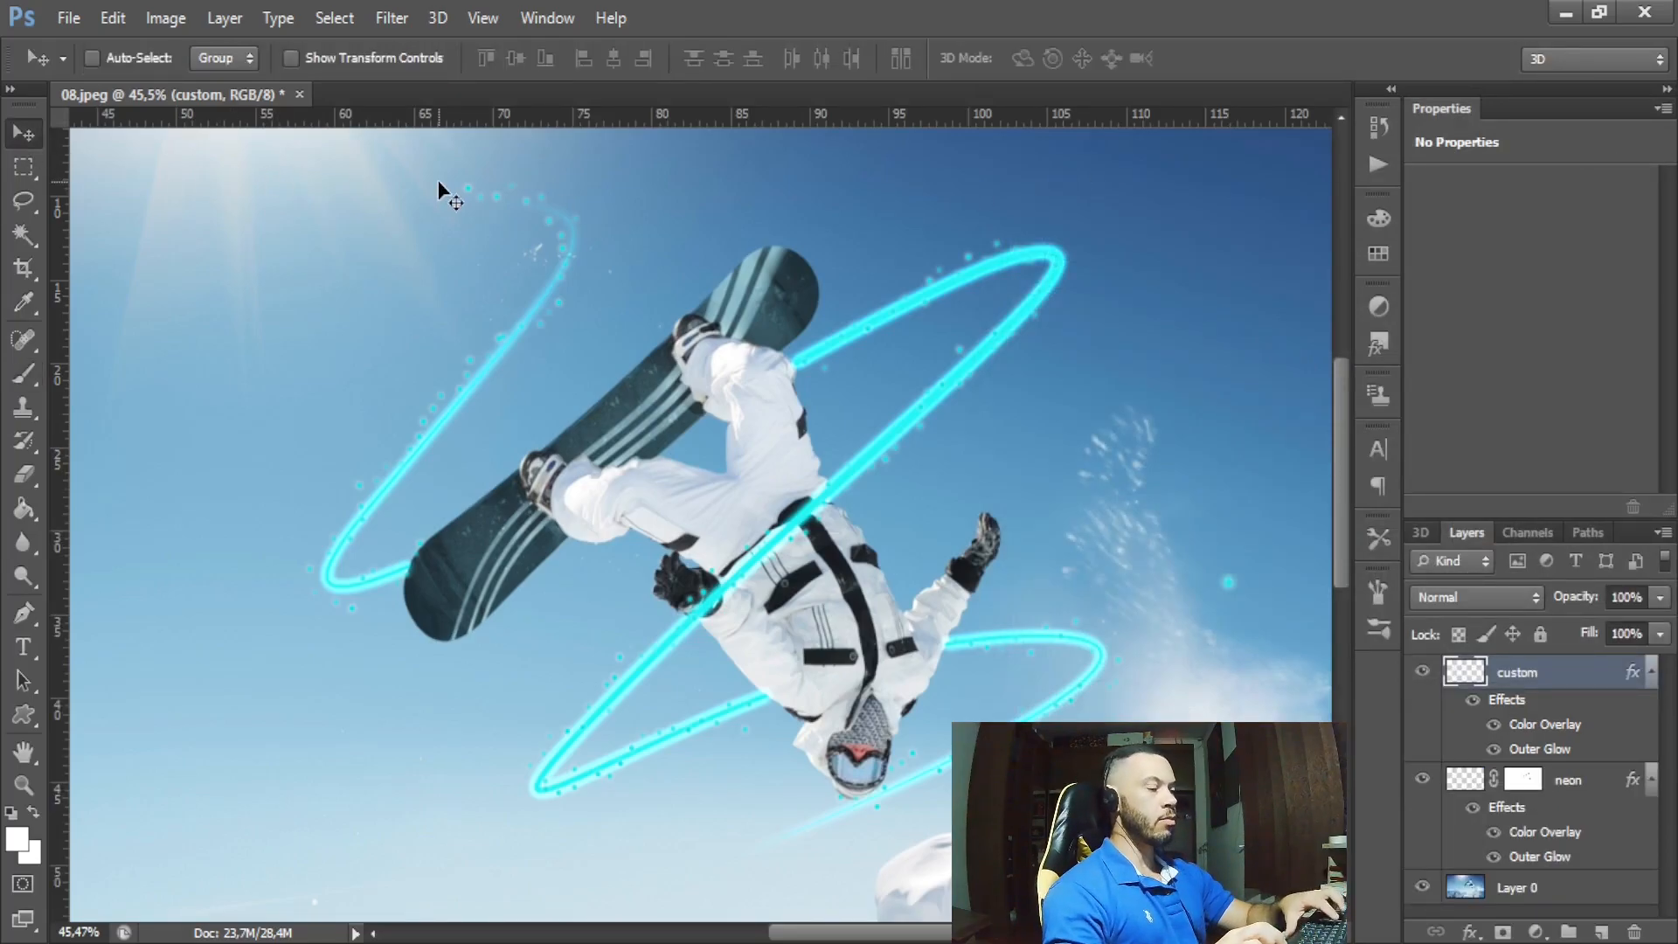
key("ctrl+0")
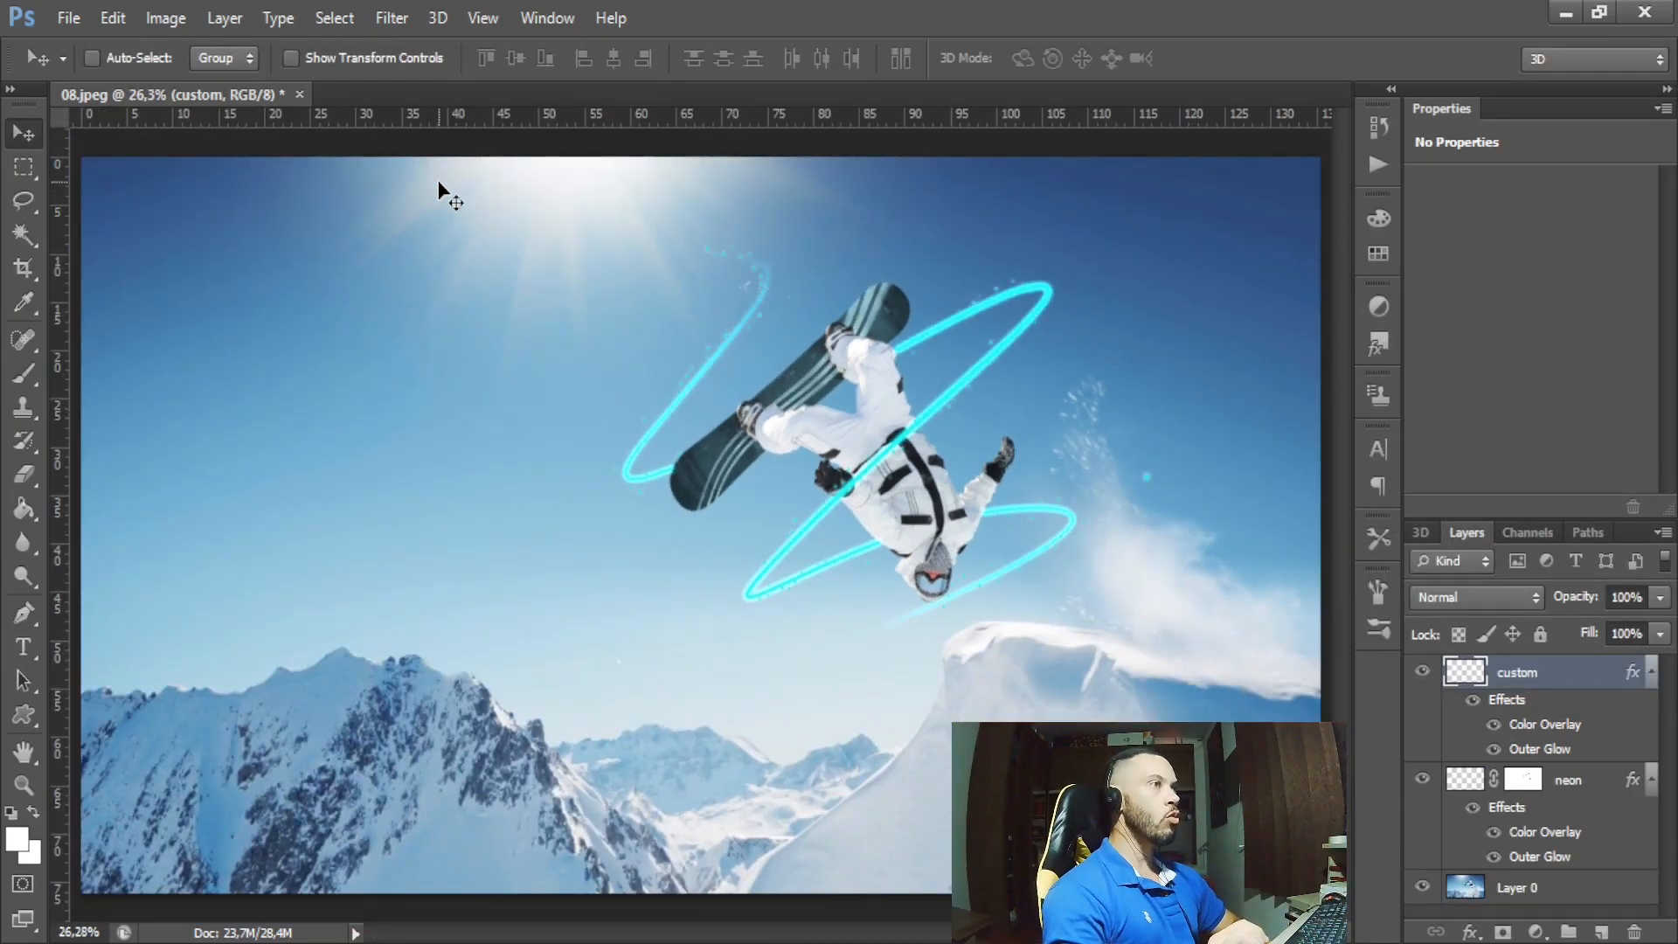
key("b")
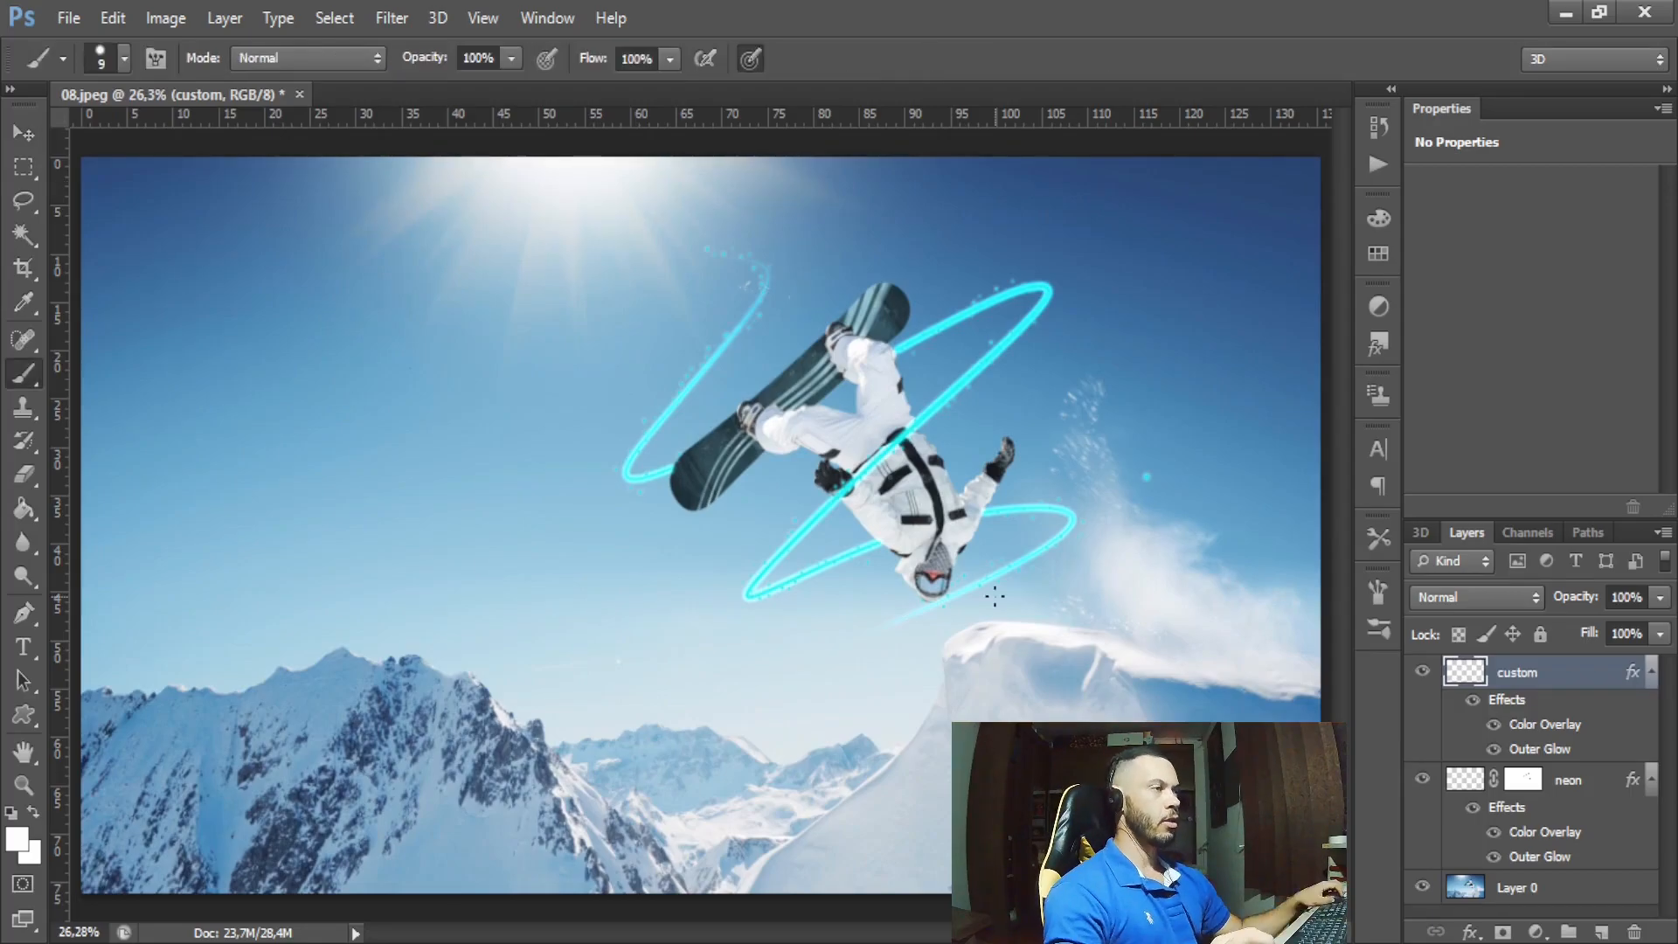